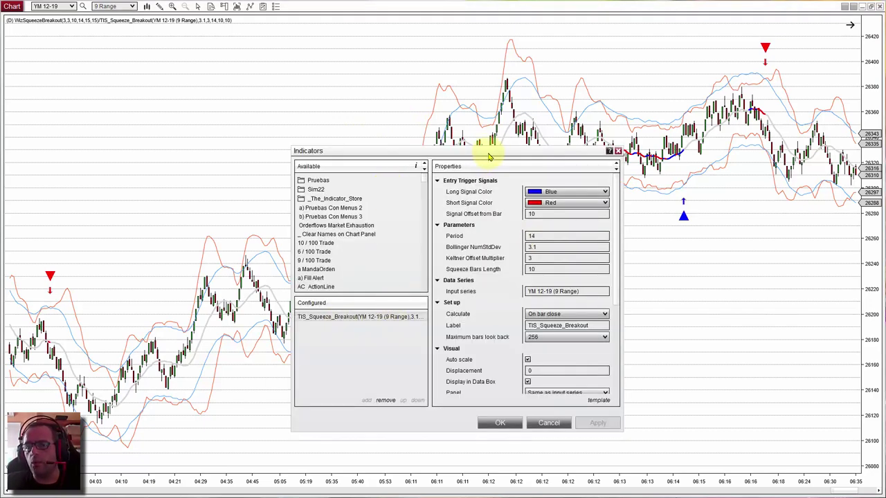
Step: Review the TIS_Squeeze_Breakout indicator's period, Bollinger deviation, Keltner multiplier and squeeze bars length, leaving its settings as they are
left_click_drag(431, 150, 589, 172)
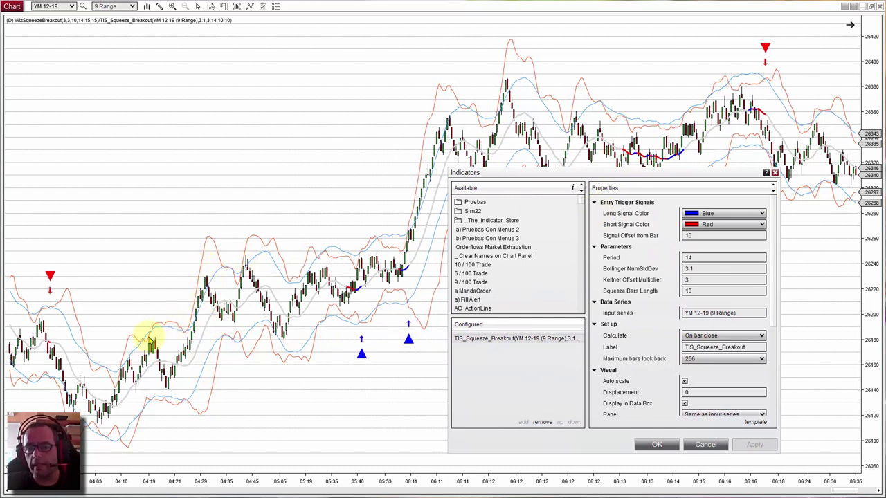
left_click_drag(495, 173, 555, 204)
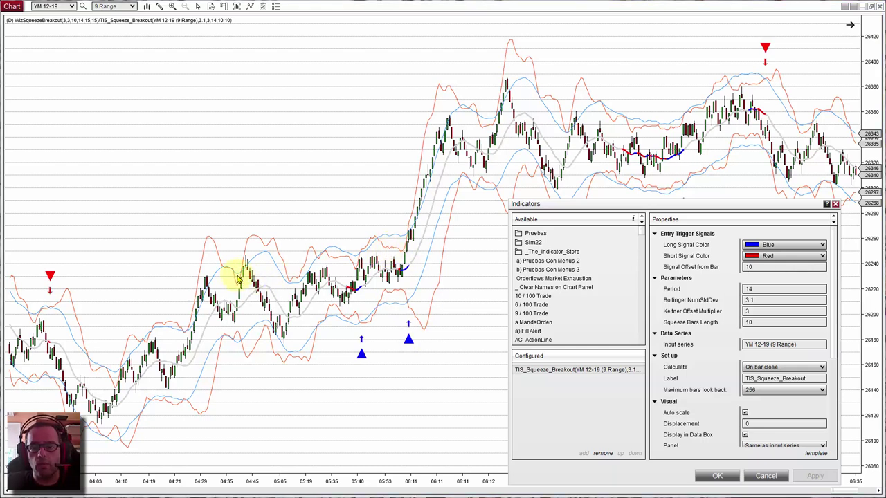
left_click(759, 322)
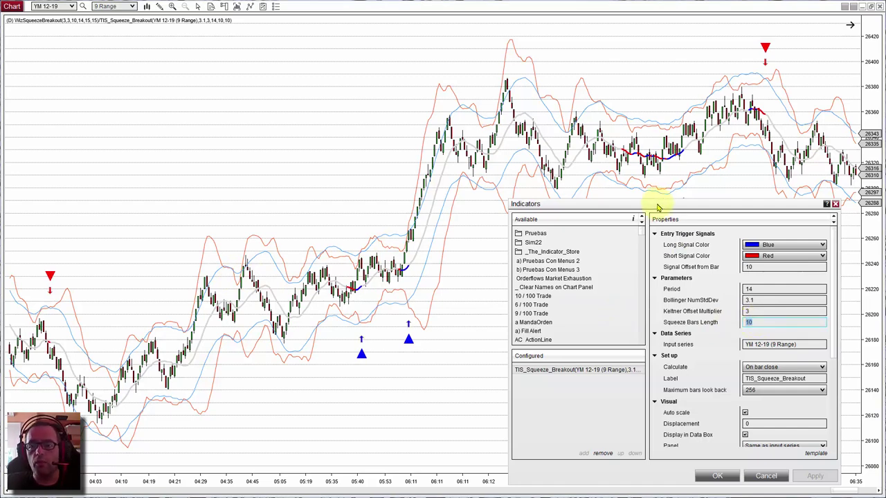
left_click_drag(658, 207, 649, 171)
left_click(741, 252)
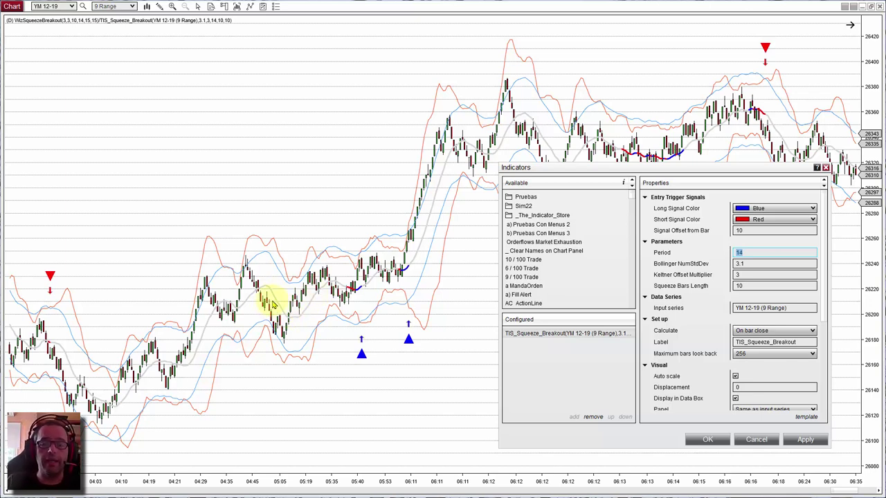
left_click(740, 275)
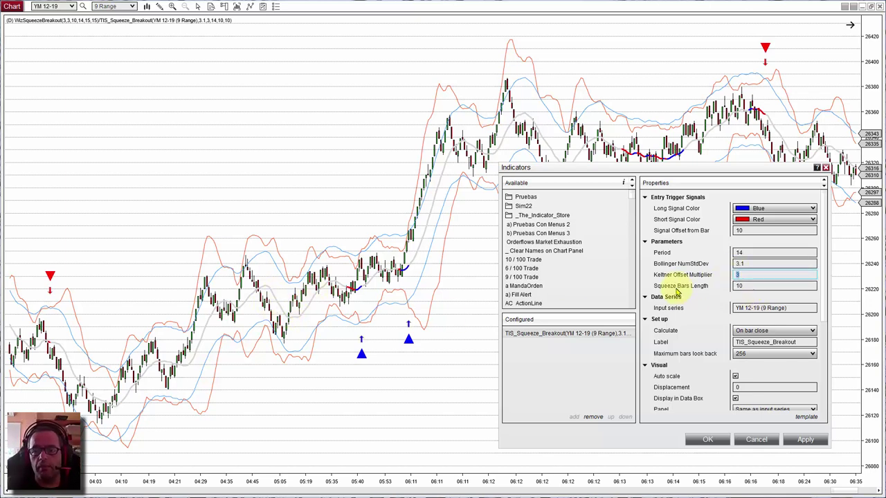
left_click(745, 265)
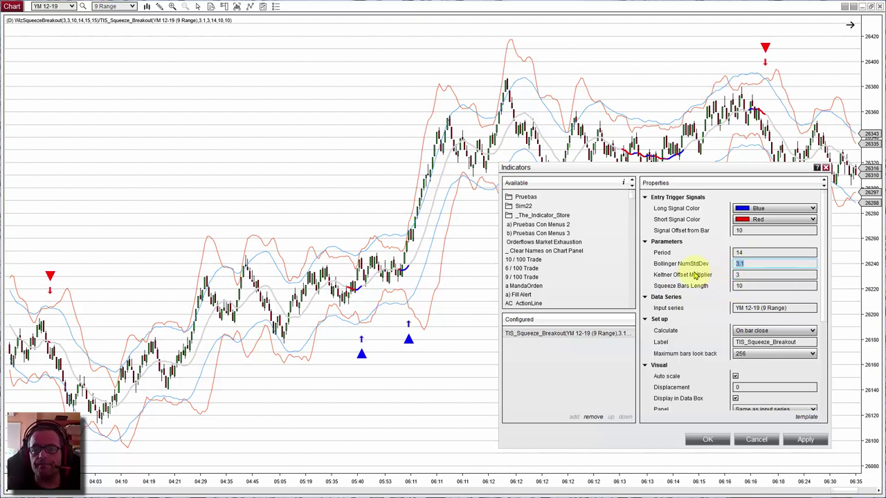
left_click(753, 286)
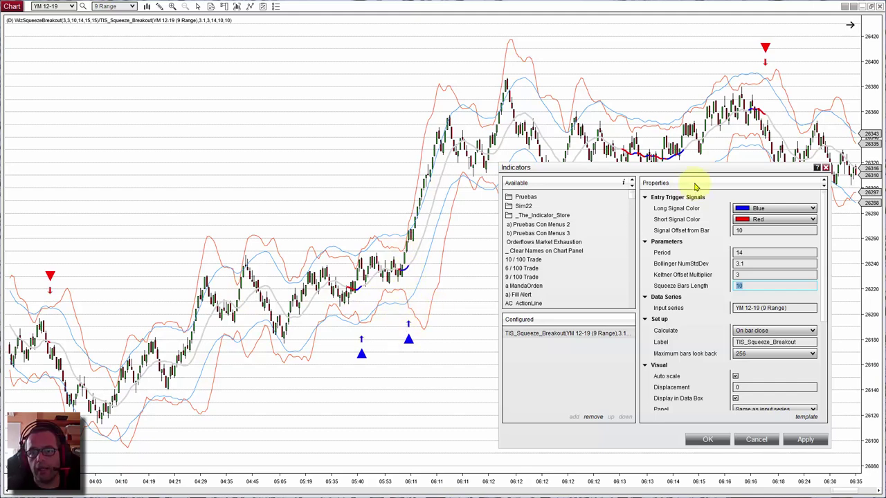
left_click_drag(692, 169, 616, 148)
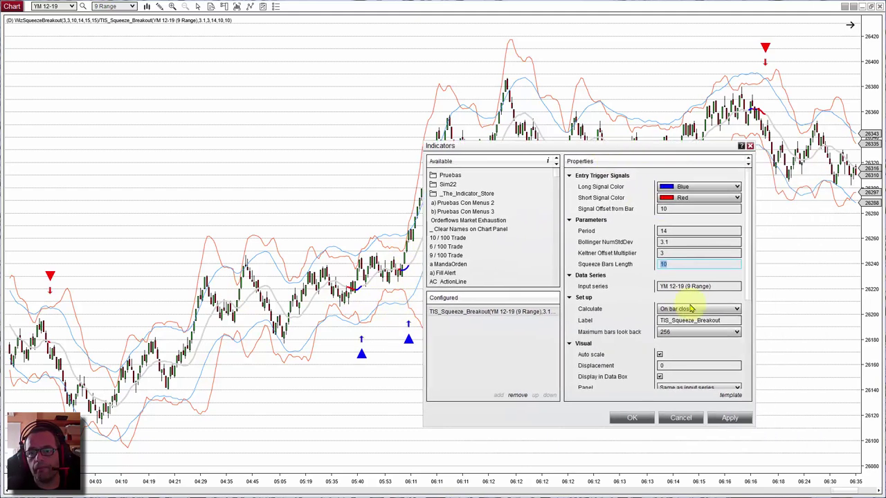
left_click(681, 418)
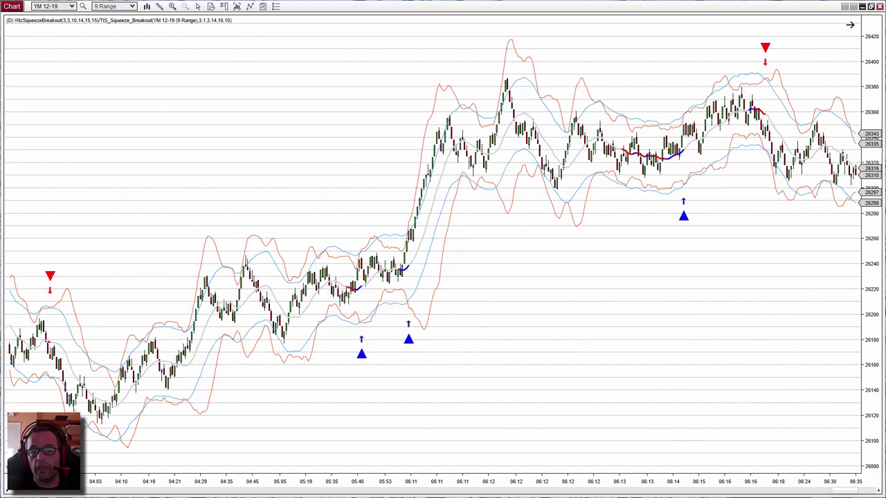
Step: Enable the WizSqueezeBreakout strategy on the YM 12-19 9 Range chart and uncover the chart to view its trades
left_click_drag(0, 75, 367, 229)
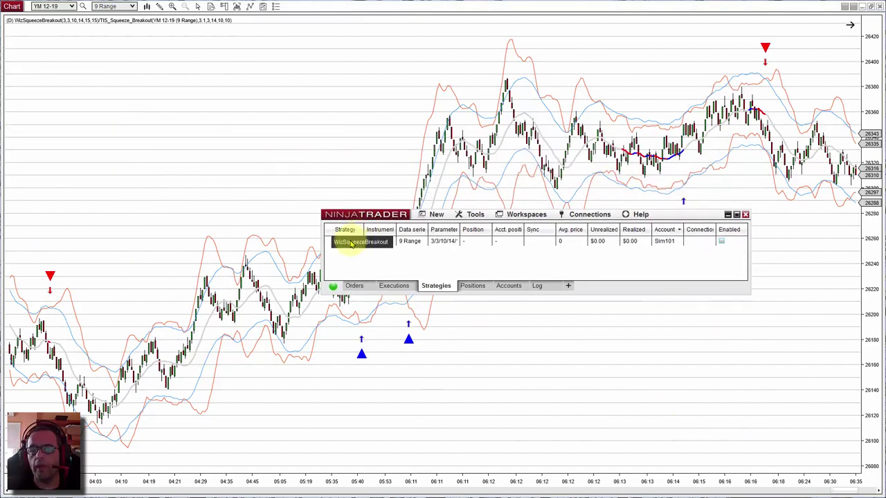
left_click(721, 242)
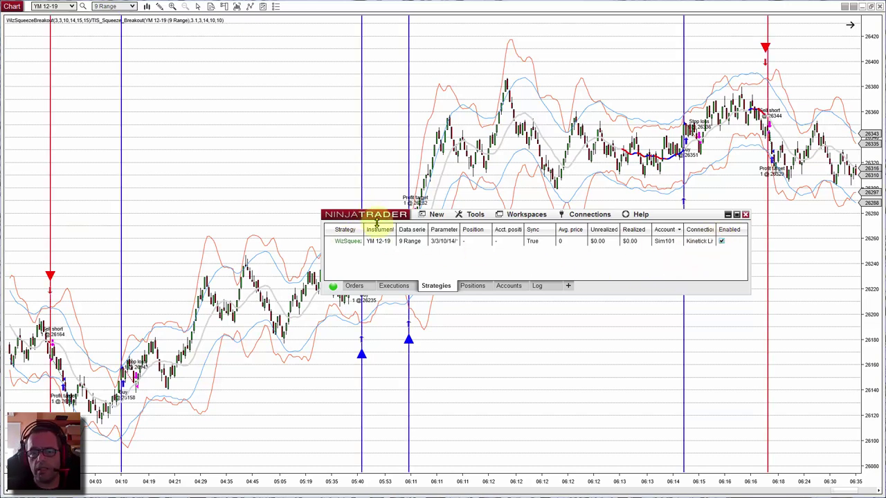
left_click_drag(376, 209, 384, 393)
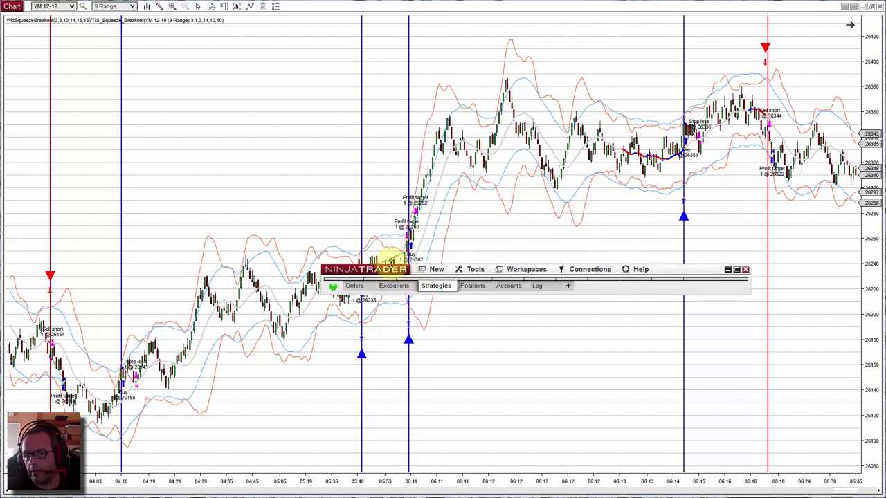
left_click_drag(391, 265, 474, 376)
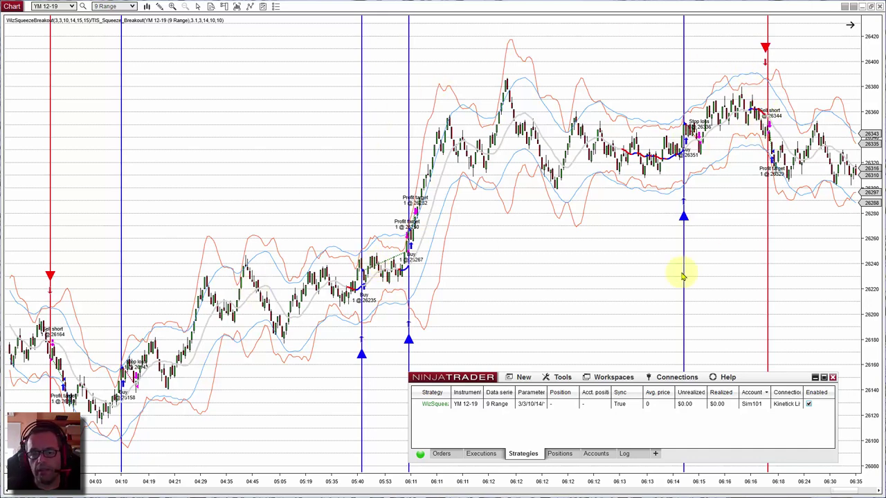
left_click_drag(450, 378, 369, 348)
left_click(271, 309)
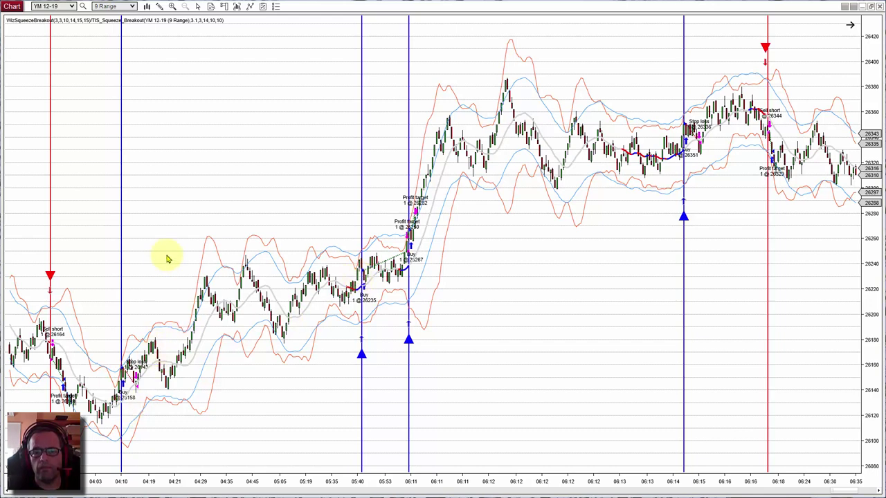
Step: Set the TIS_Squeeze_Breakout indicator's Bollinger NumStdDev to 3, apply it to the chart and close the indicator settings
right_click(255, 85)
key("Escape")
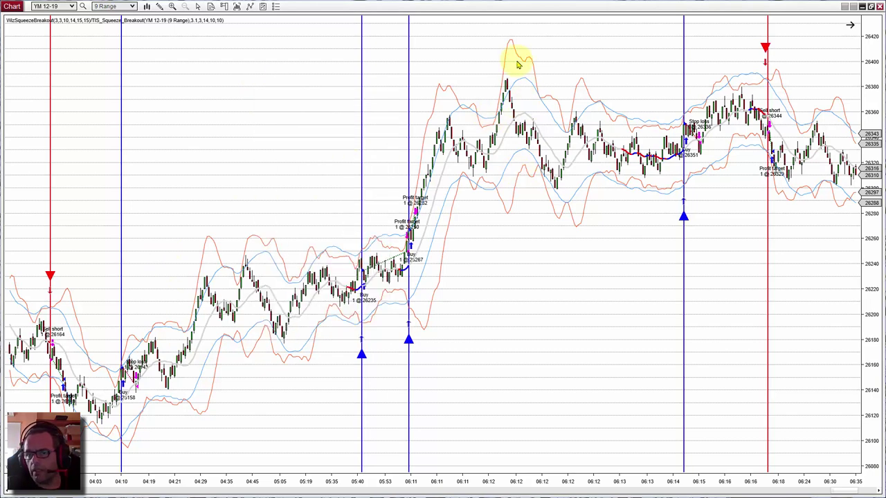
left_click(558, 246)
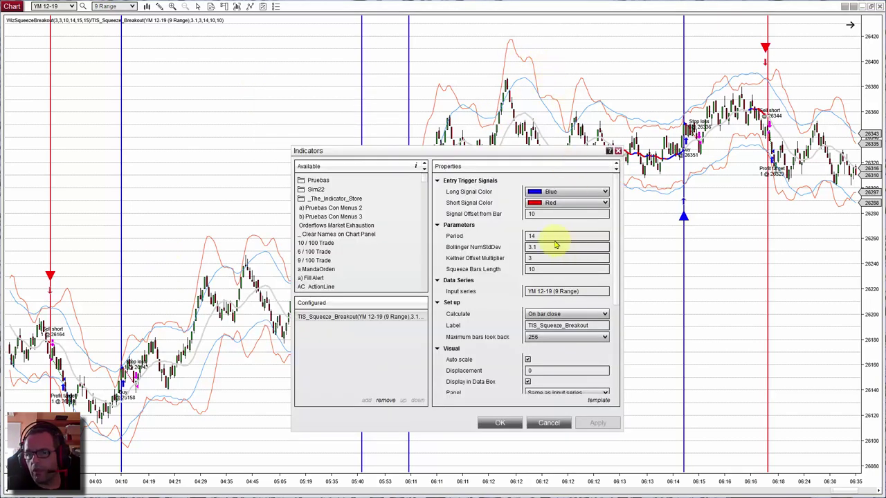
key("BackSpace")
key("BackSpace")
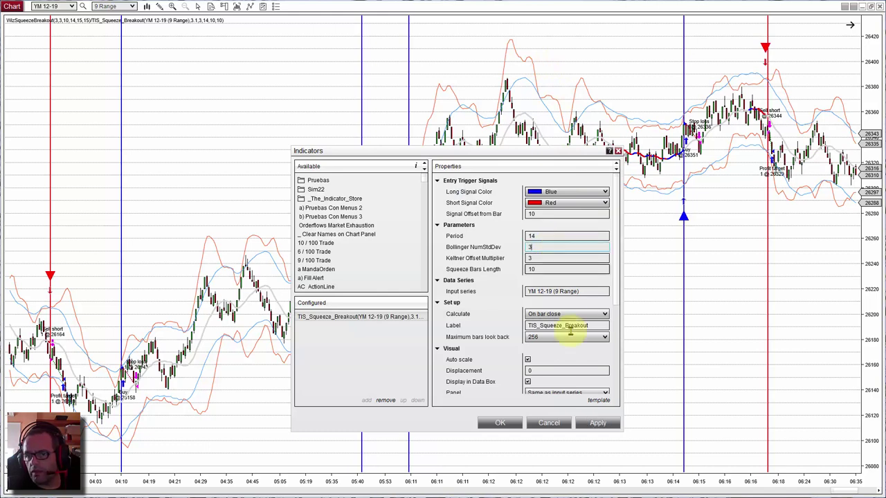
left_click(597, 422)
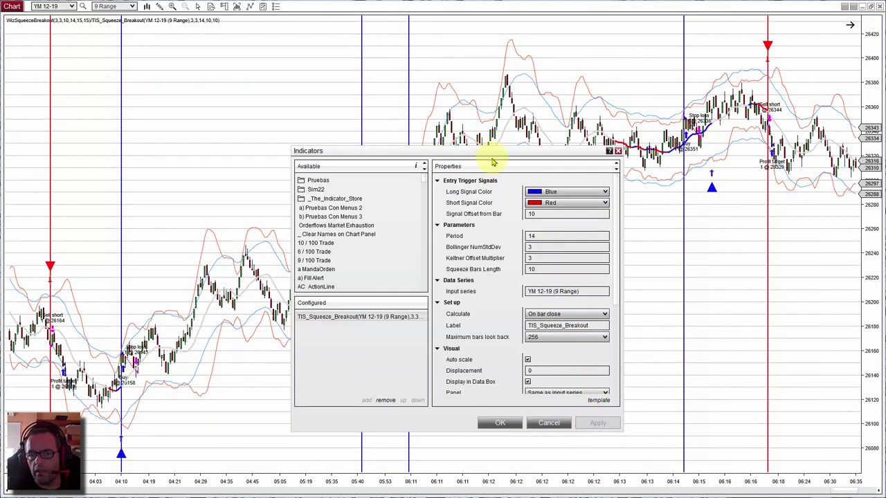
left_click_drag(491, 154, 612, 311)
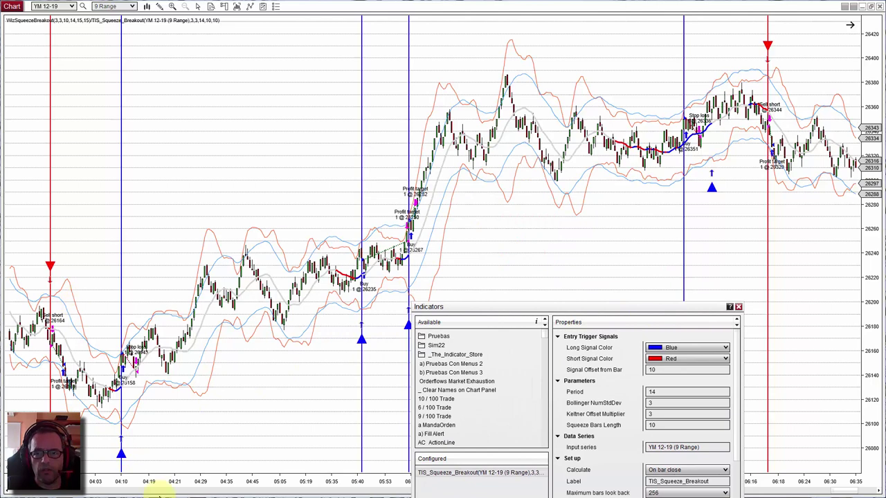
left_click_drag(583, 306, 482, 92)
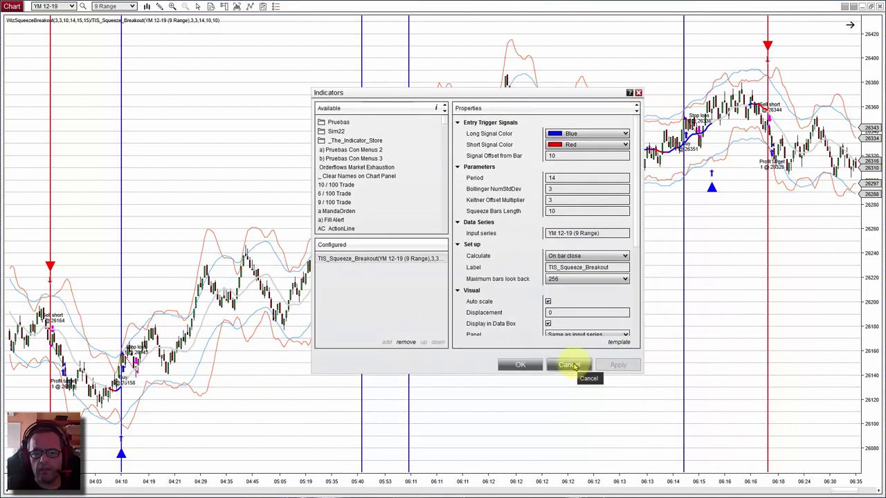
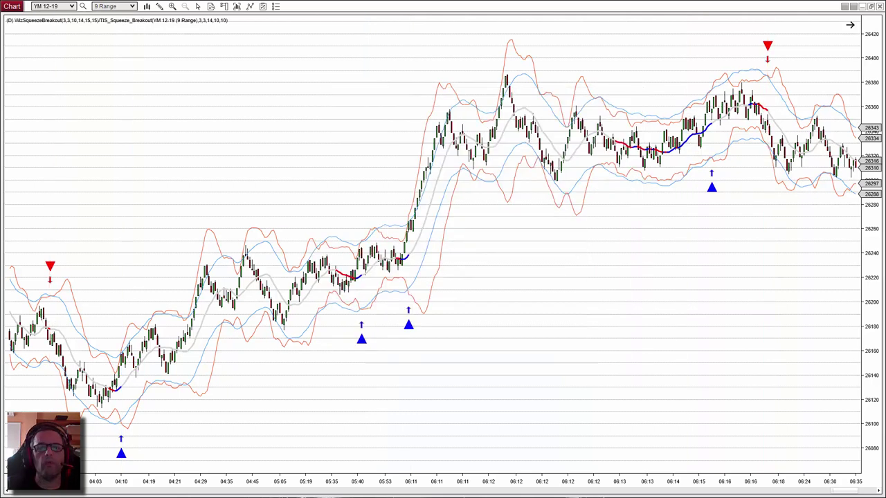
Step: Start a new strategy in the Strategy Builder and name it WizSqueezeBreakout2
left_click(247, 117)
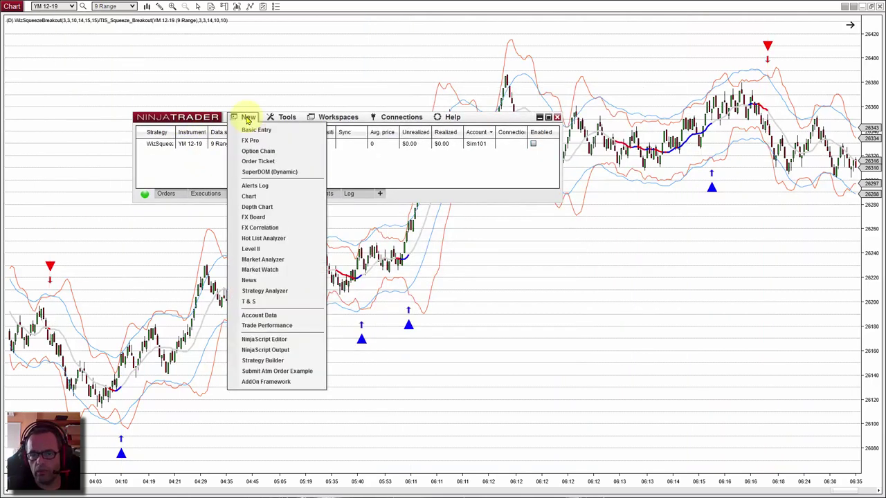
left_click(274, 362)
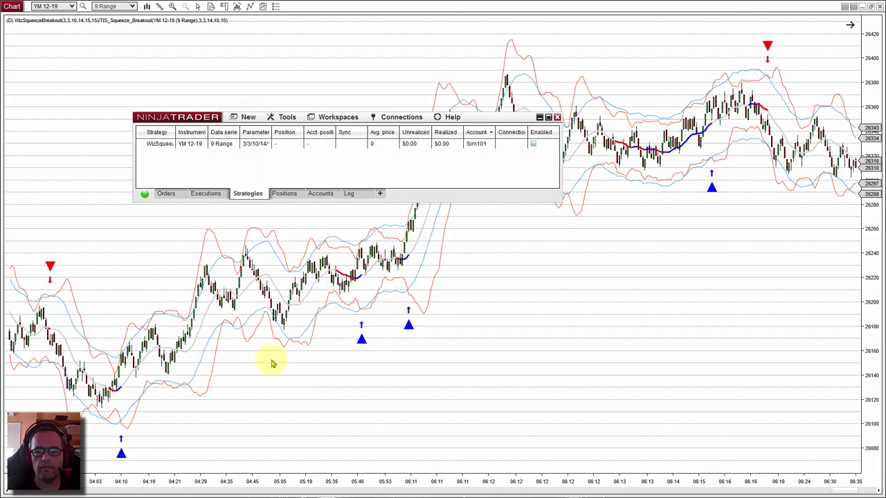
left_click_drag(306, 176, 417, 173)
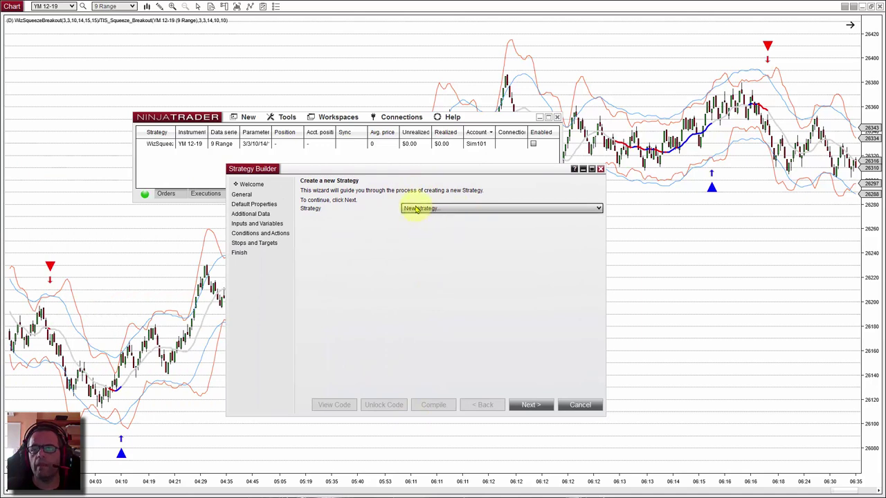
left_click(531, 405)
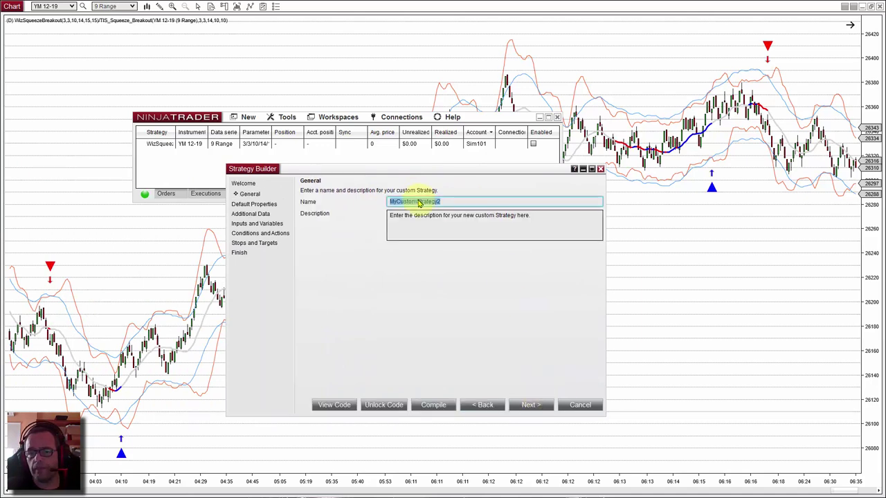
type("WizSqueezeBreako")
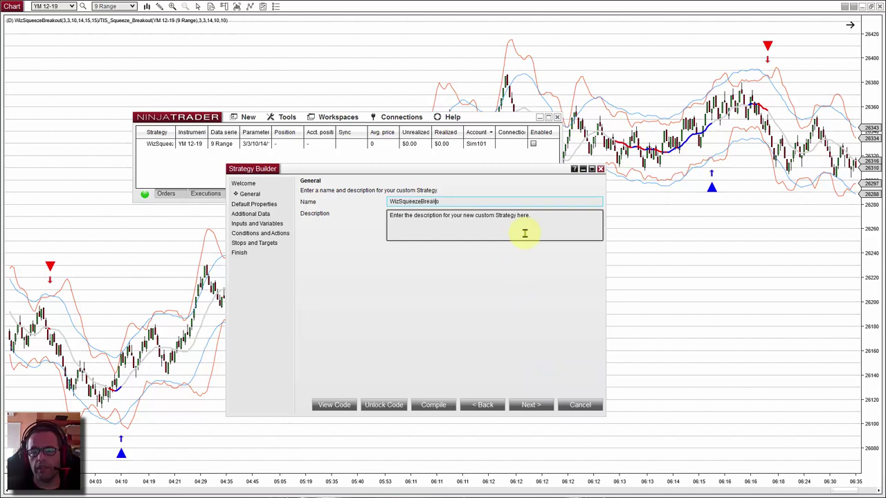
type("ut2")
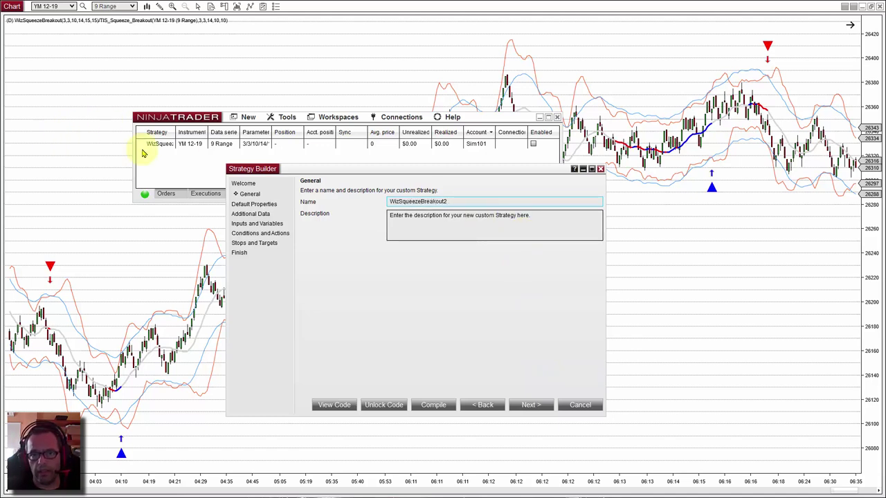
left_click(530, 405)
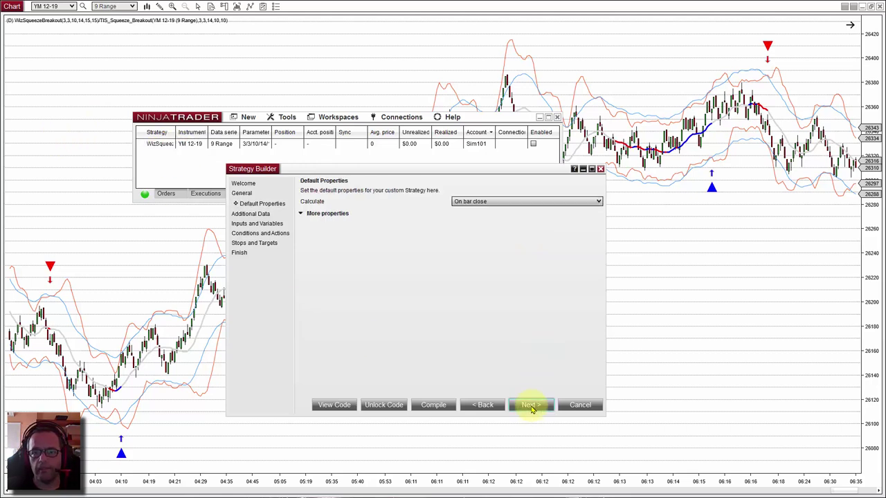
Step: Keep the strategy's calculation at On bar close and continue to the additional data settings
left_click(488, 201)
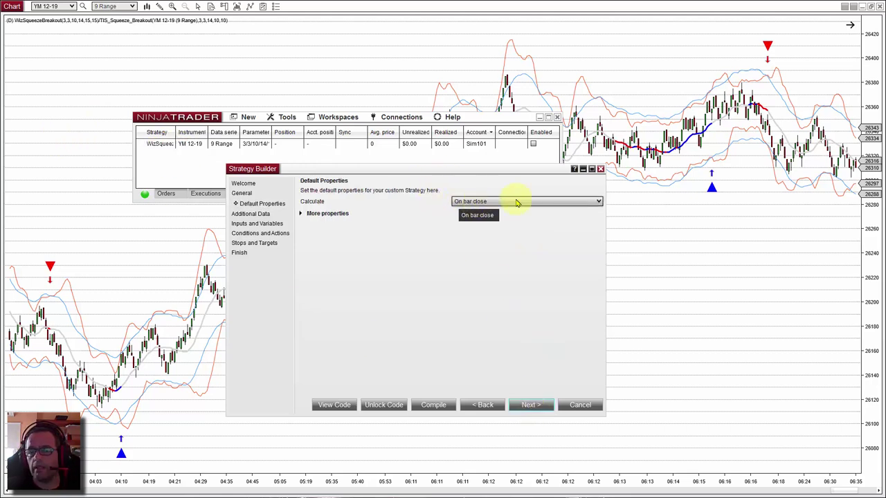
left_click(518, 202)
left_click(532, 407)
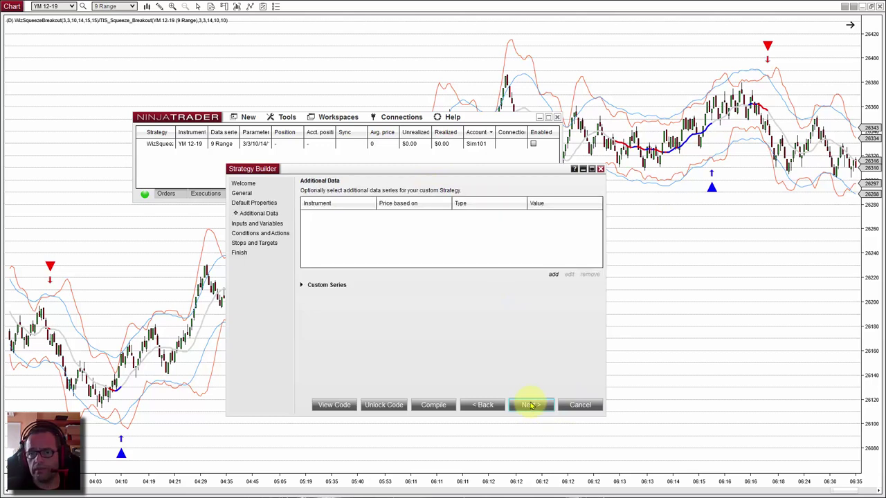
Step: Look over the strategy's Custom Series section and its inputs and variables, and return to the additional data settings
left_click_drag(360, 172, 354, 171)
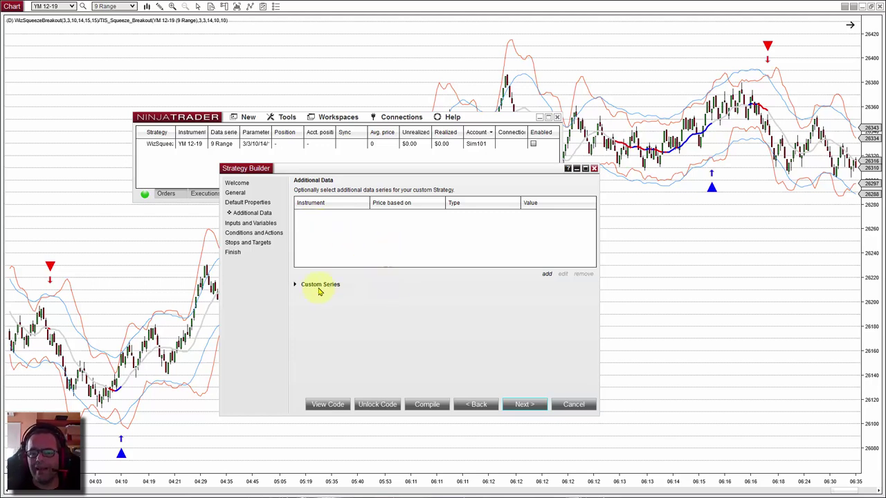
left_click(295, 286)
left_click(296, 285)
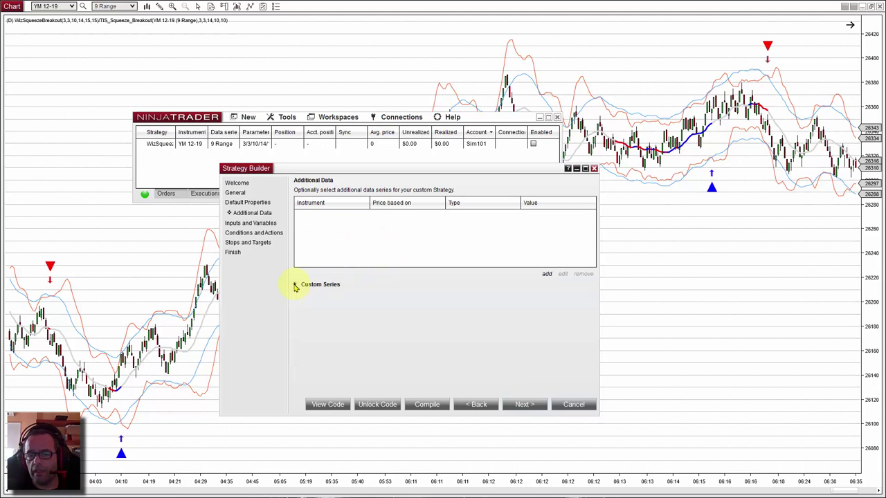
left_click(295, 285)
left_click(296, 285)
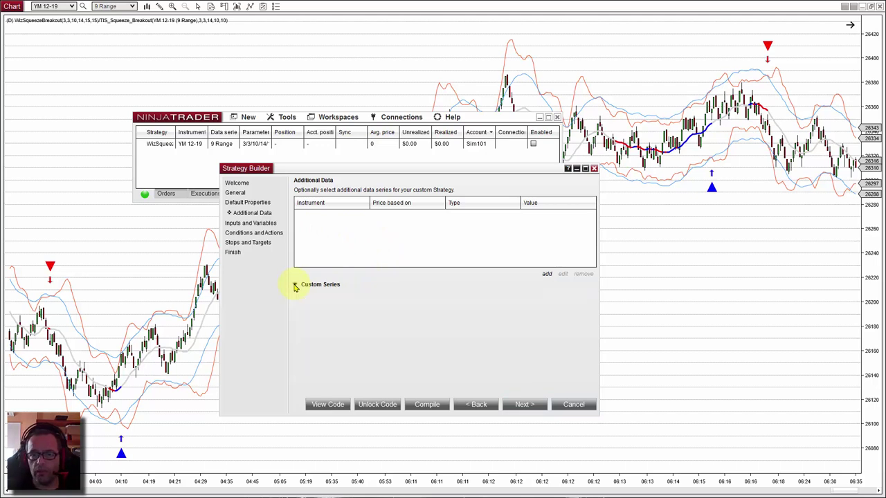
left_click(524, 405)
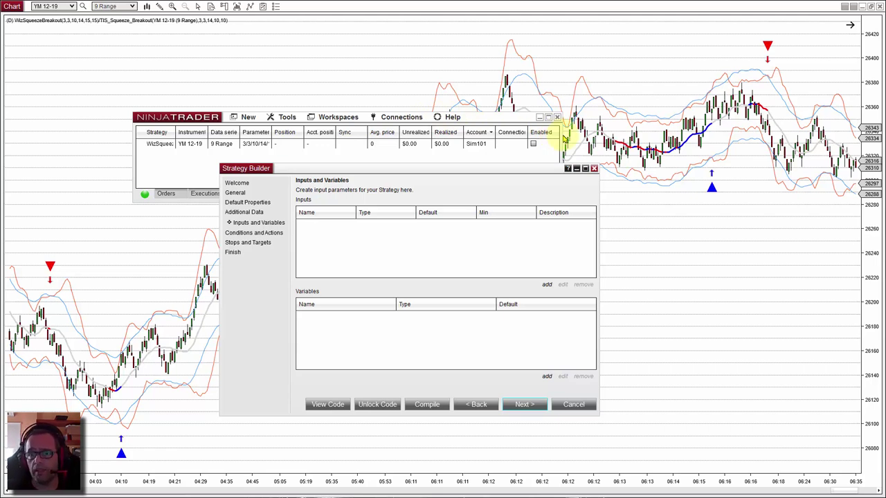
left_click(482, 405)
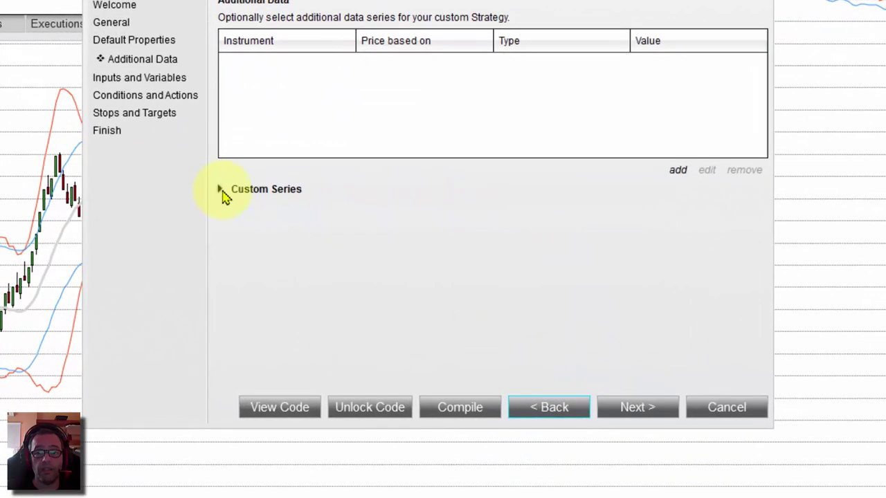
Step: Add a custom series named squeeze of type Double to the strategy
left_click(295, 286)
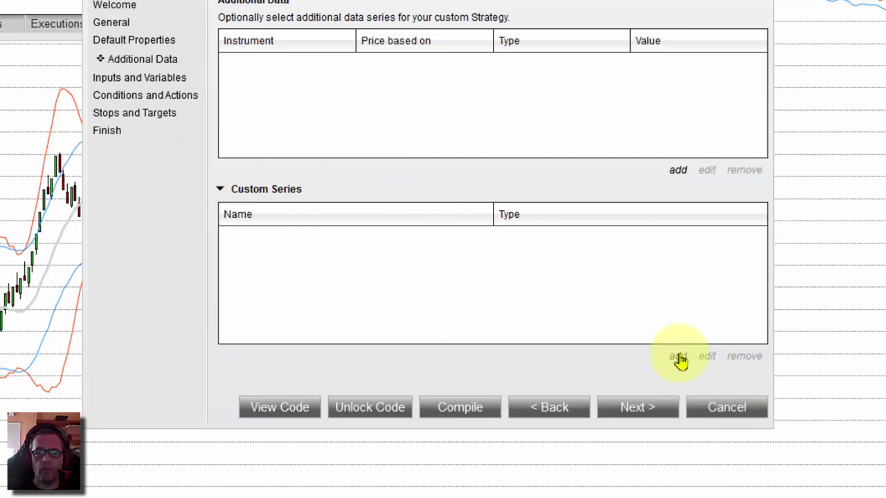
left_click(679, 358)
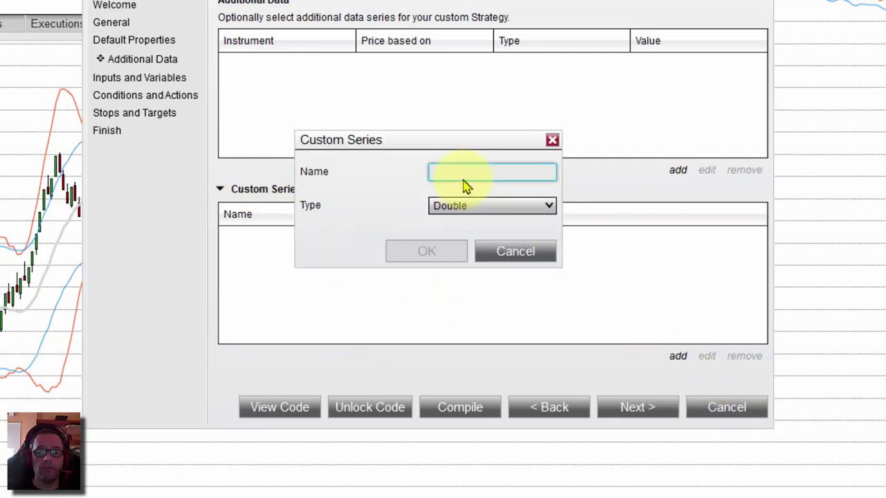
type("squeeze")
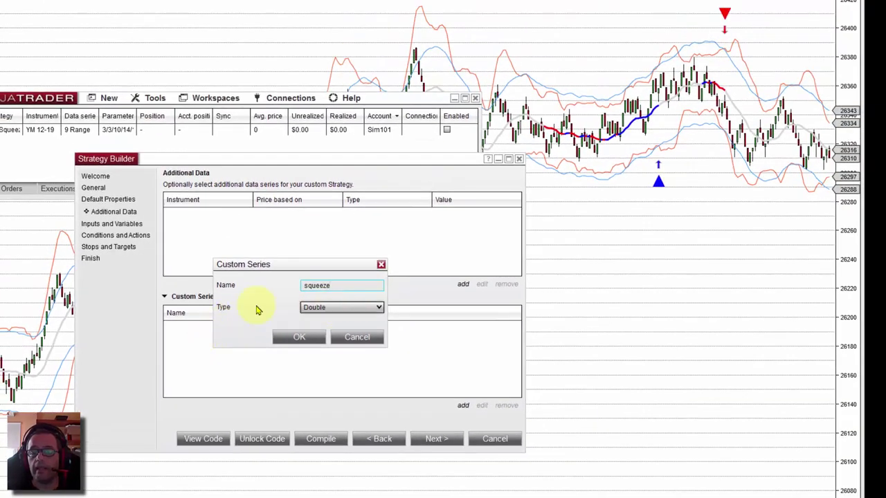
left_click(319, 312)
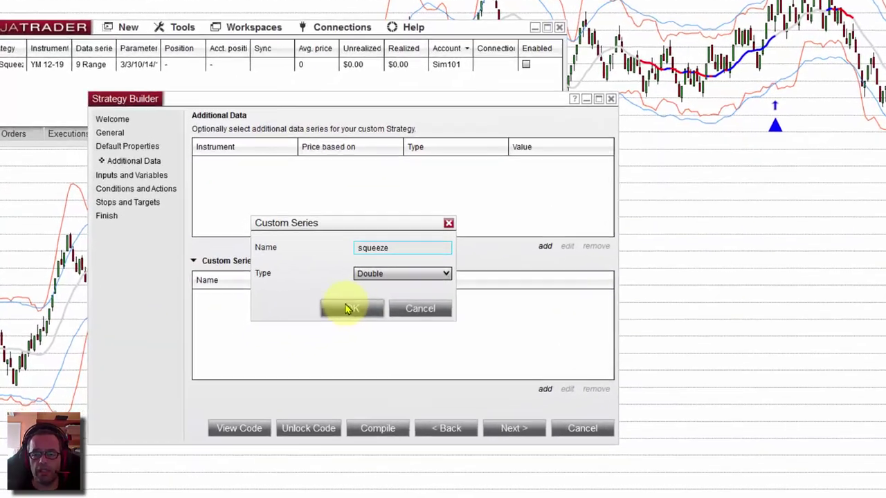
left_click(299, 338)
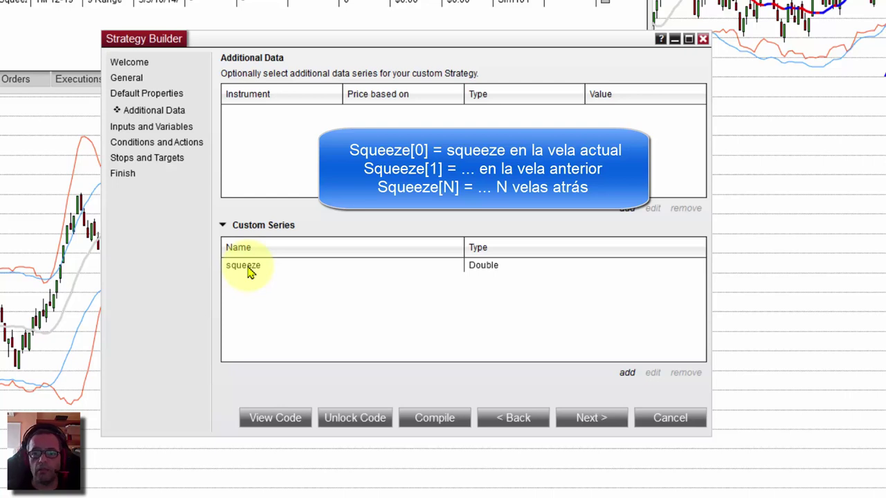
Step: Continue to the inputs and variables settings and add an int input named Target with default 15
left_click(599, 419)
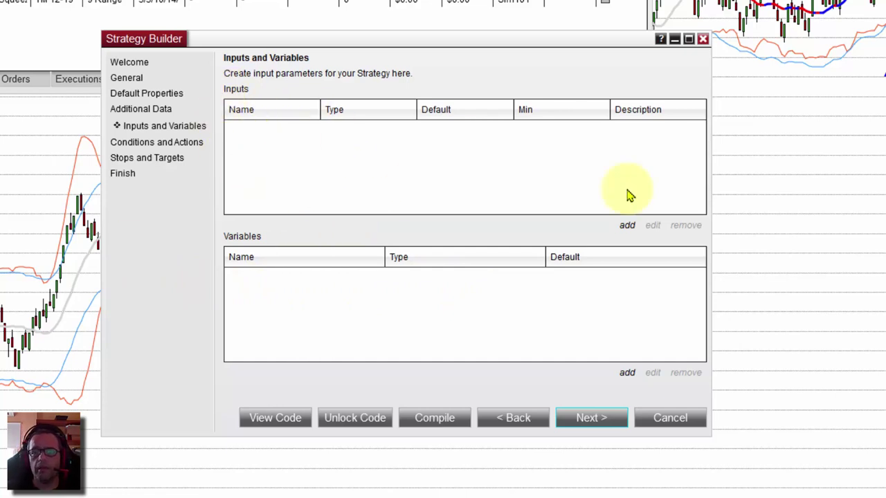
left_click(627, 225)
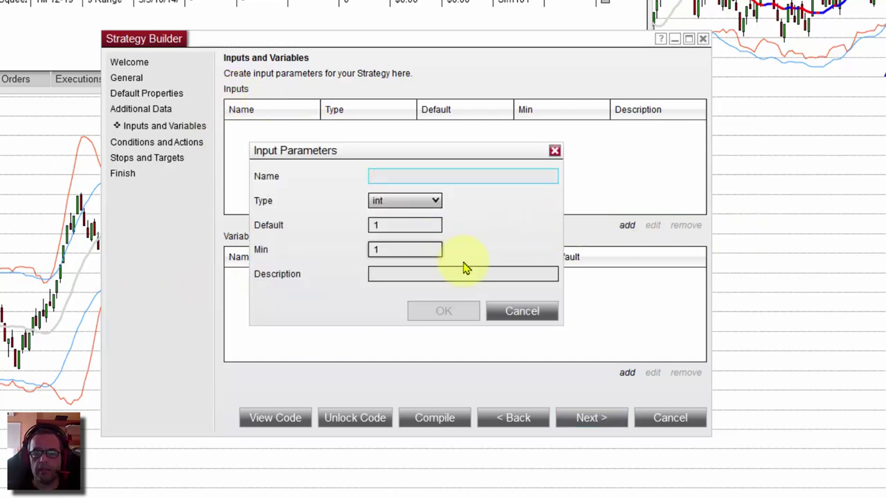
type("Targe")
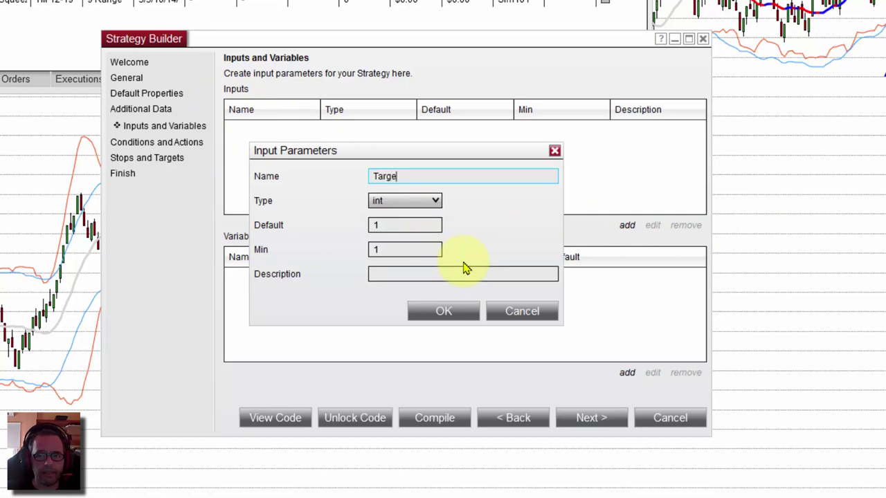
type("t")
left_click(388, 225)
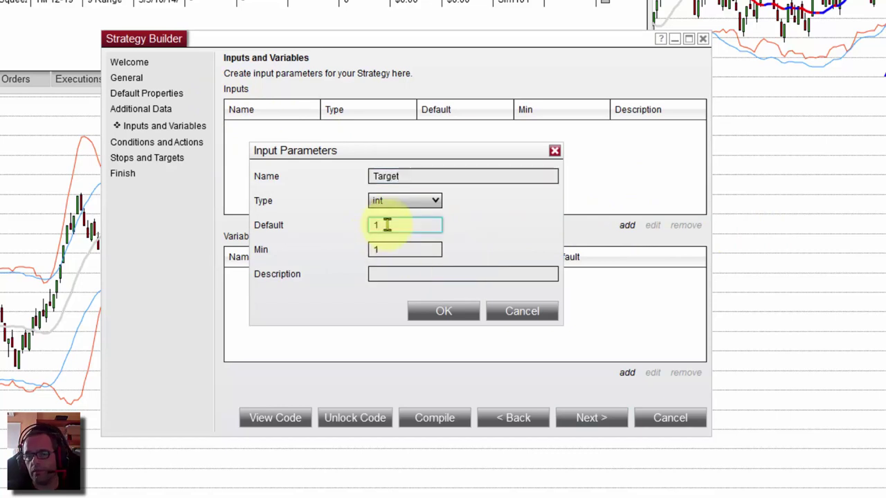
type("5")
left_click(451, 315)
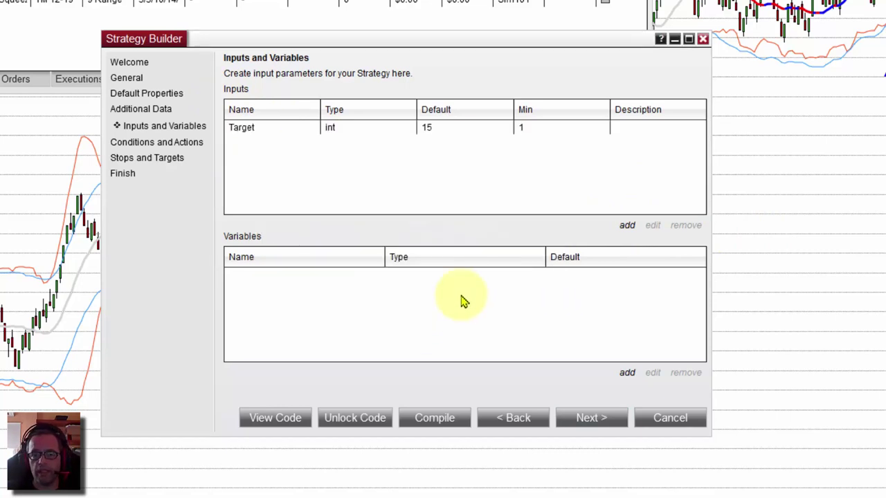
Step: Add an int input named Stop with default 15 and minimum 1
left_click(623, 232)
type("Stop")
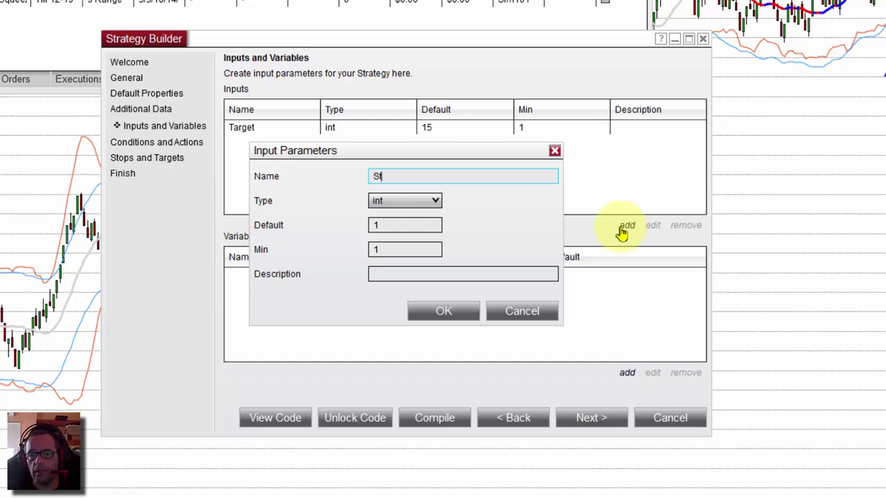
left_click(395, 231)
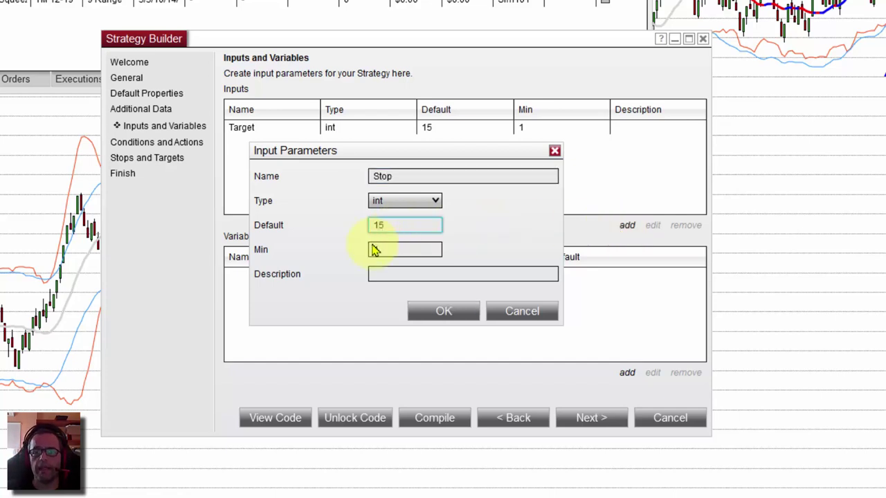
left_click(446, 311)
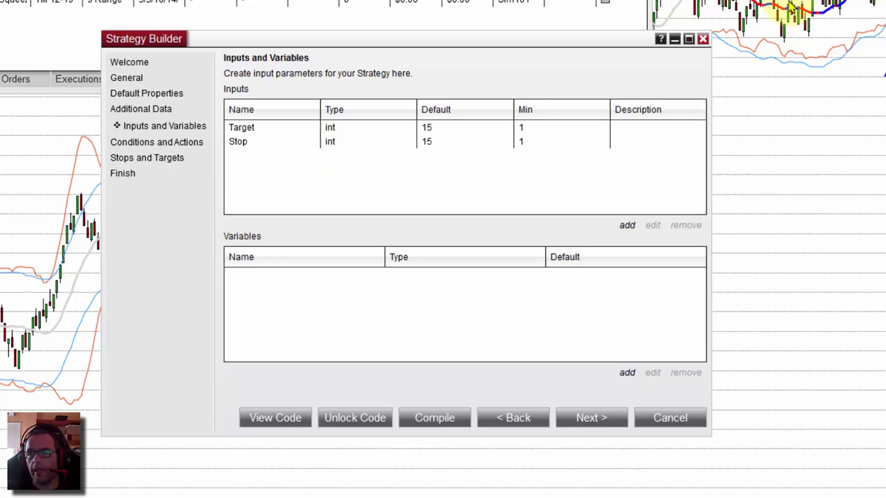
Step: Add an int input named Period with default 14 and minimum 1
left_click(626, 226)
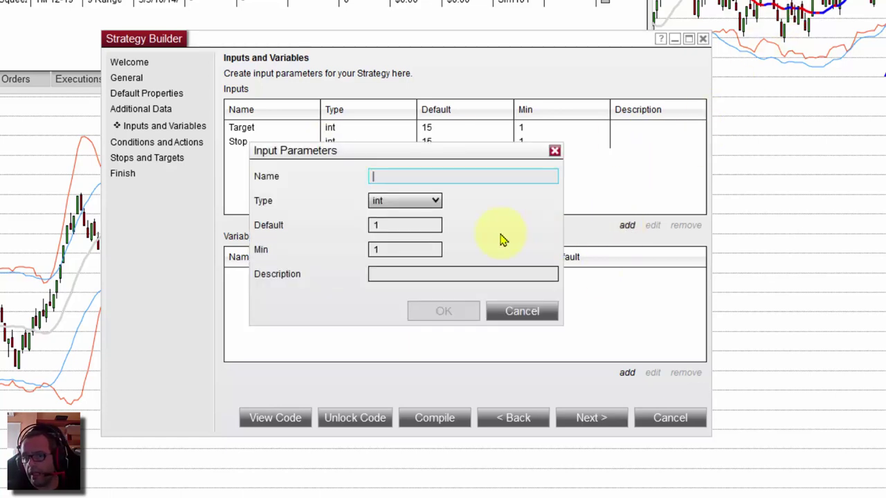
type("Period")
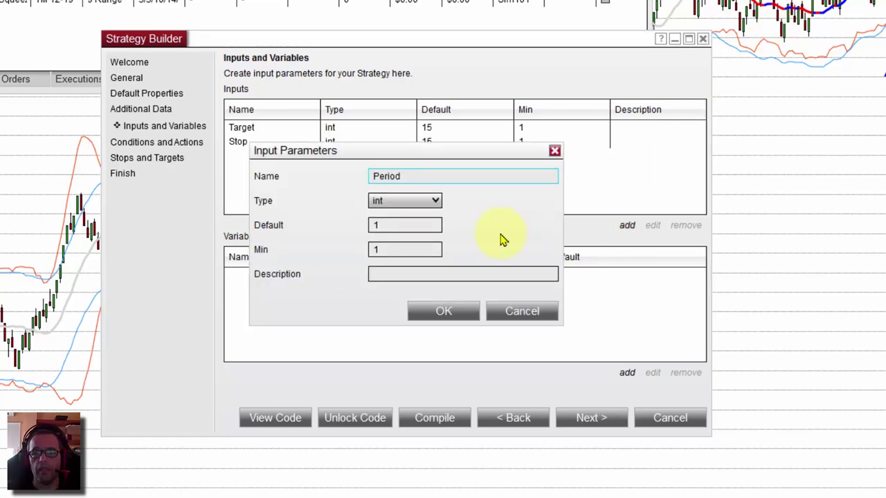
left_click(391, 225)
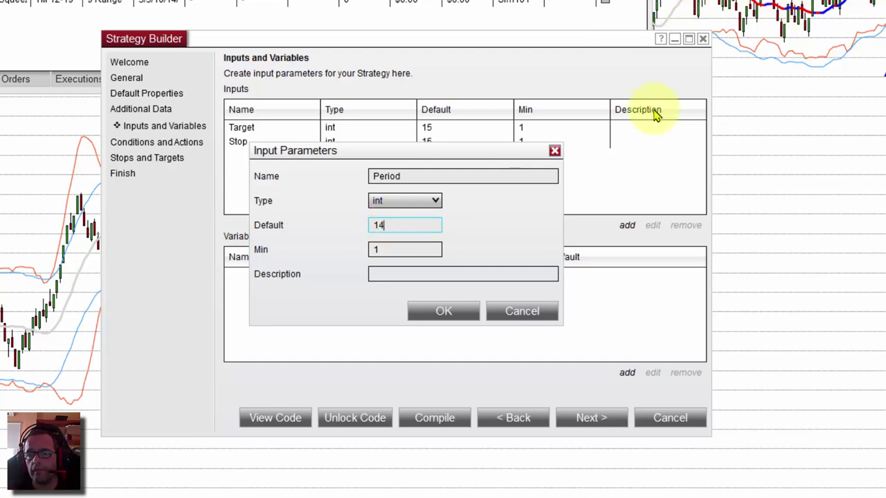
left_click(451, 310)
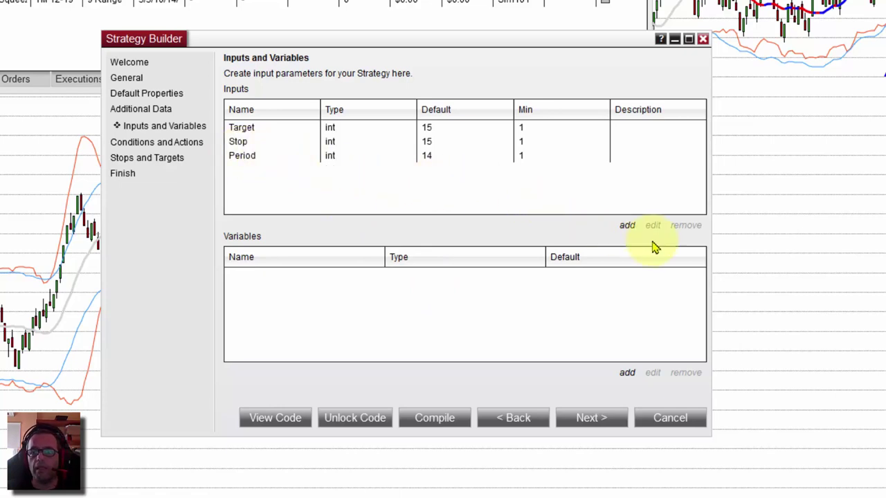
Step: Add a double input named Kel_mult with default 3 and minimum 0
left_click(627, 226)
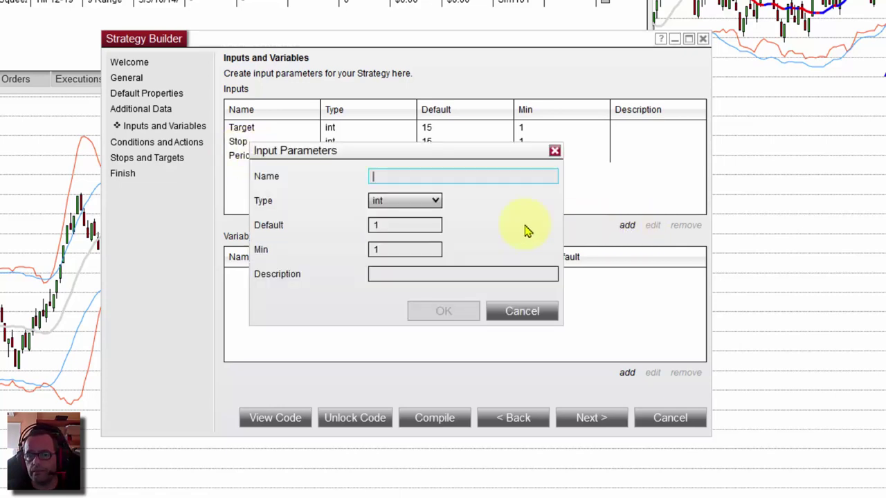
left_click(407, 203)
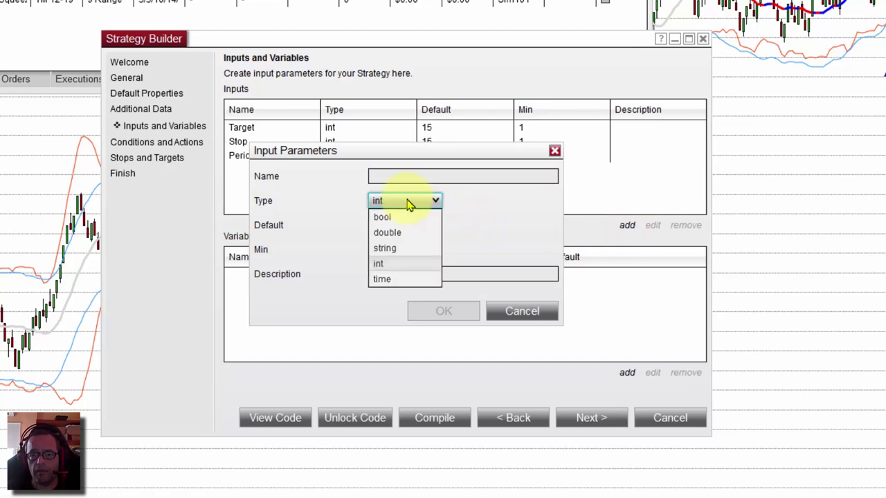
left_click(393, 231)
left_click(384, 178)
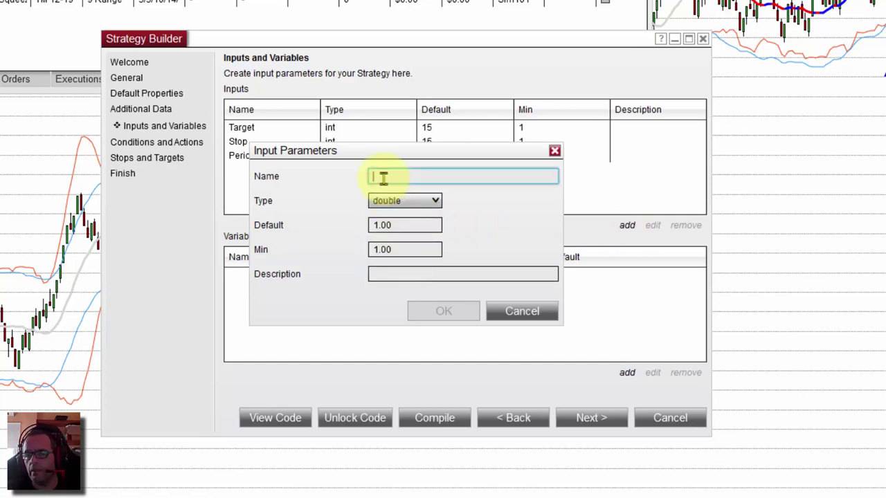
type("Kel_mult")
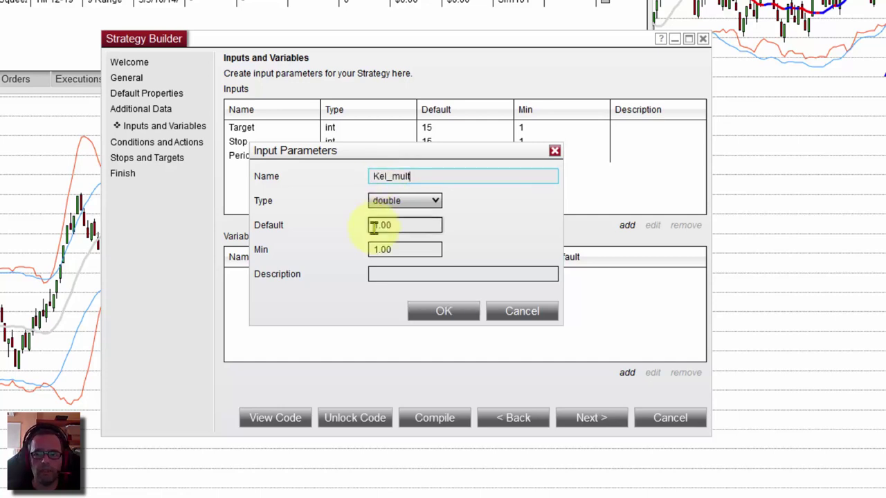
left_click_drag(421, 223, 381, 223)
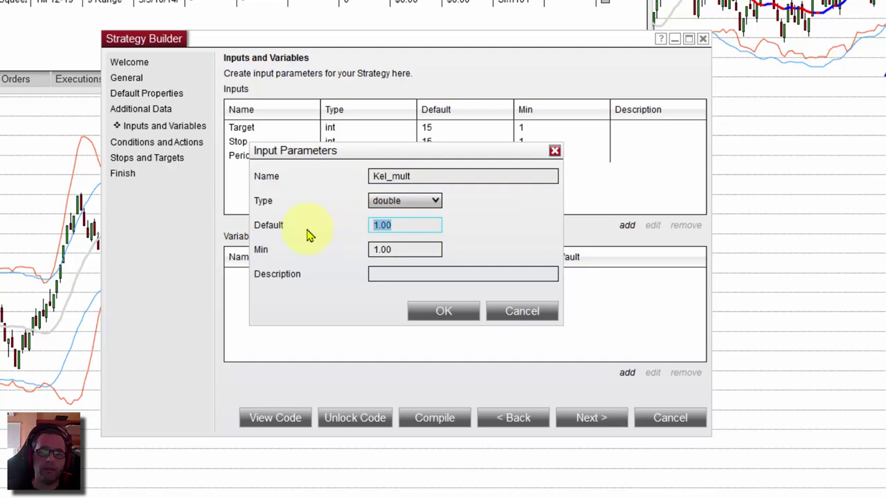
type("3")
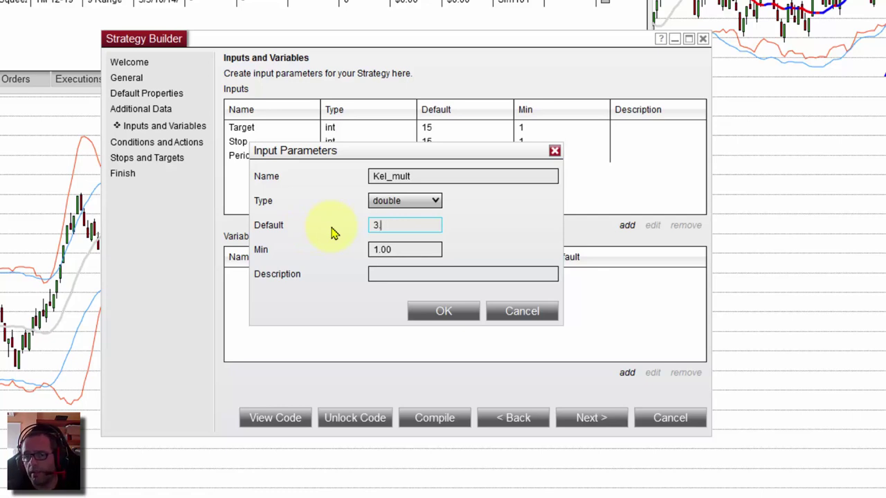
left_click(406, 249)
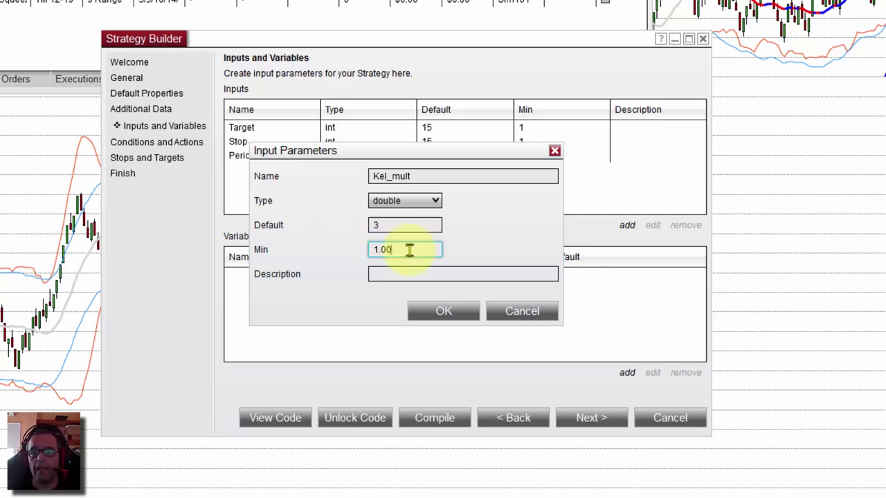
key("ctrl+a")
type("0")
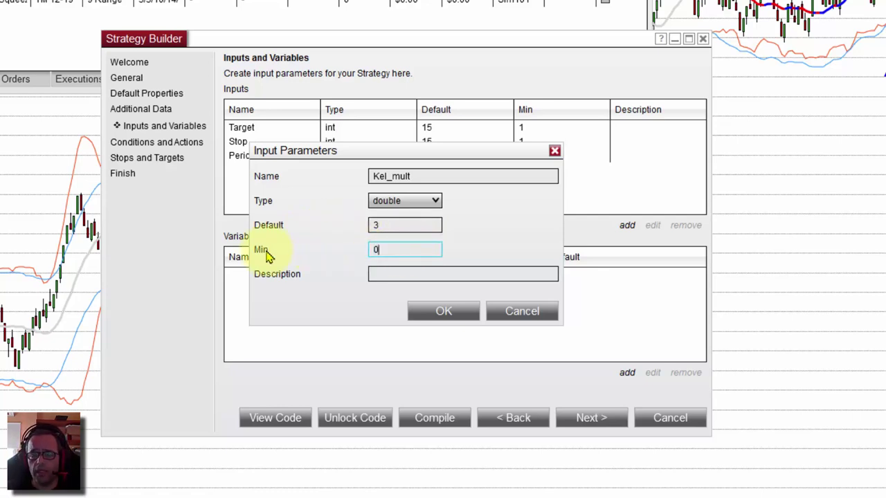
left_click(445, 311)
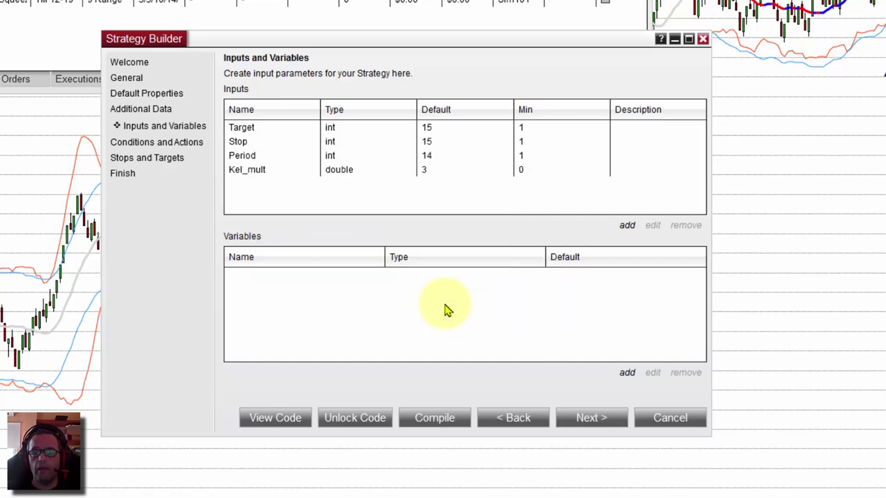
Step: Add a double input named Bol_mul with default 3 and minimum 0
left_click(245, 171)
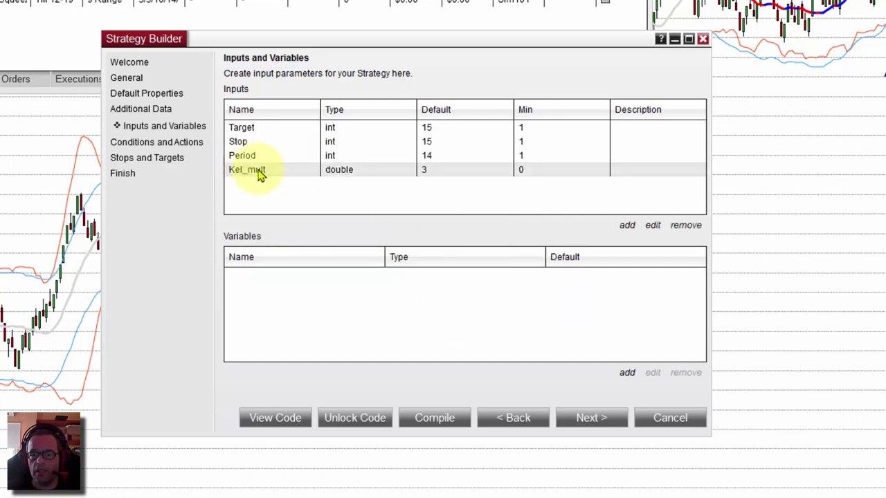
left_click(627, 225)
type("Bo")
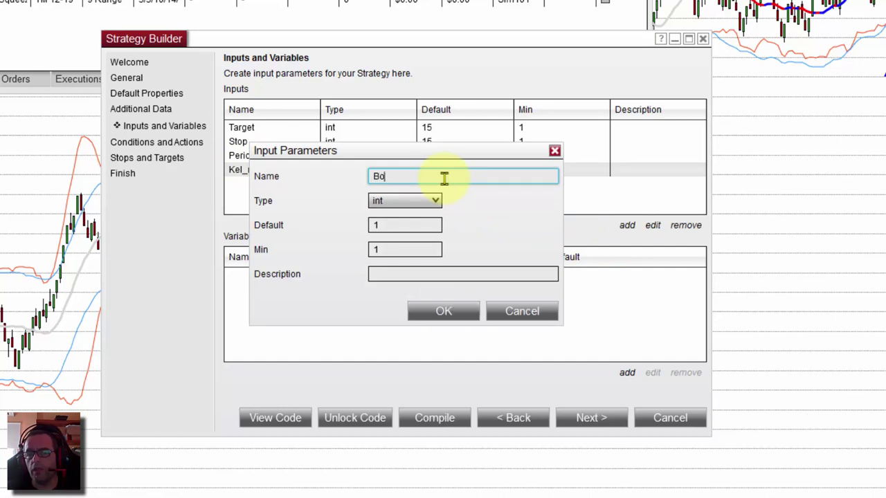
type("l_mul")
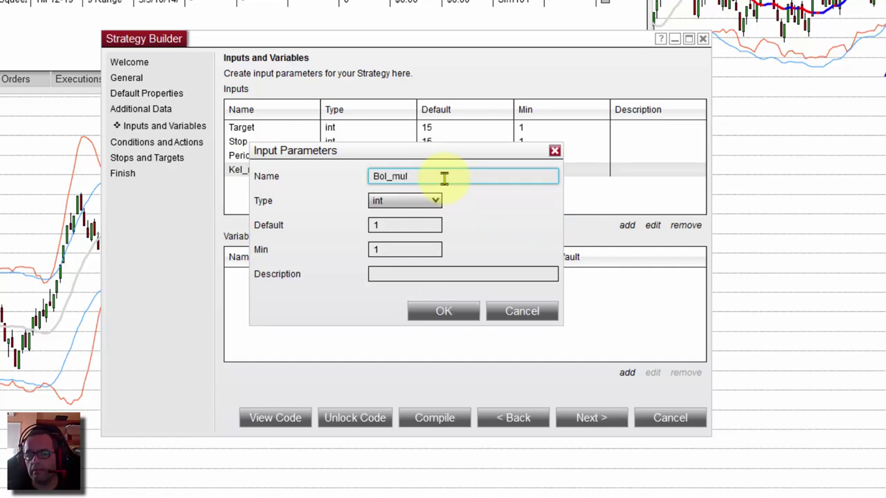
left_click(389, 202)
left_click(390, 201)
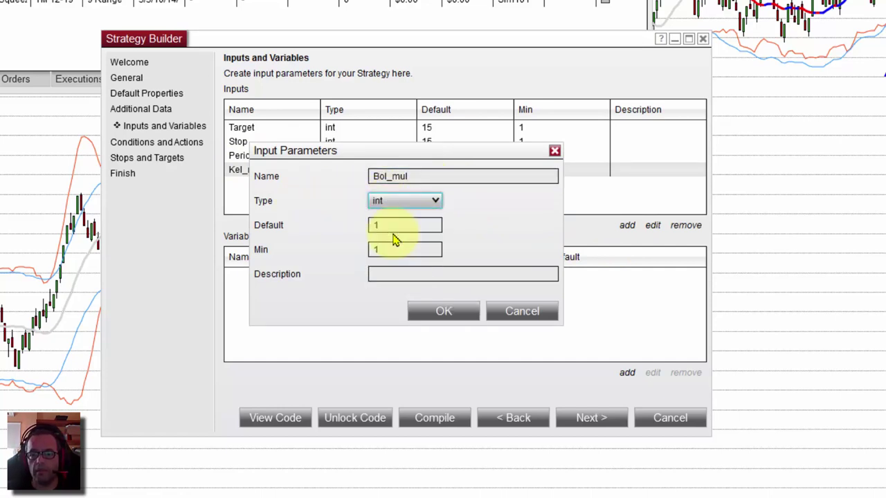
key("d")
key("Tab")
type("3")
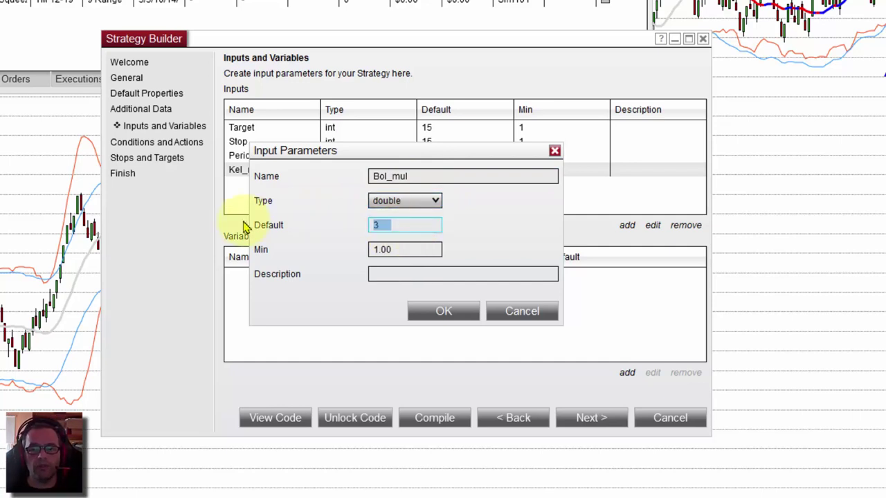
left_click(427, 253)
type("0")
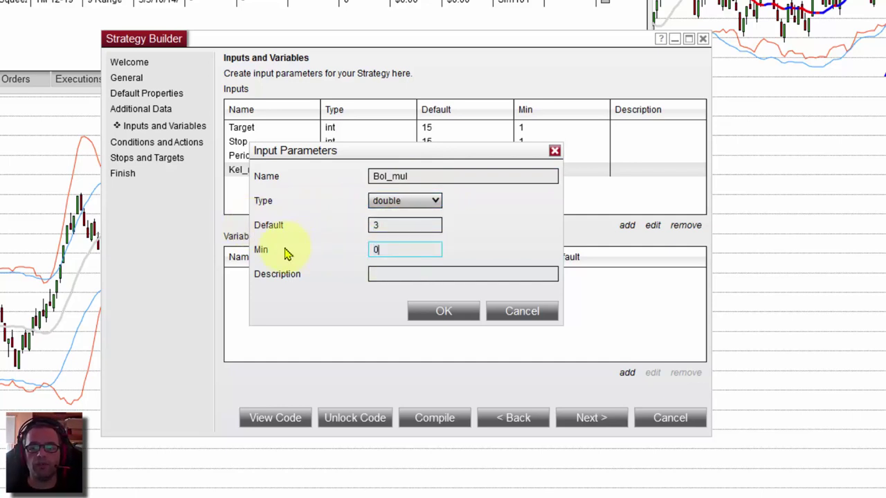
left_click(415, 311)
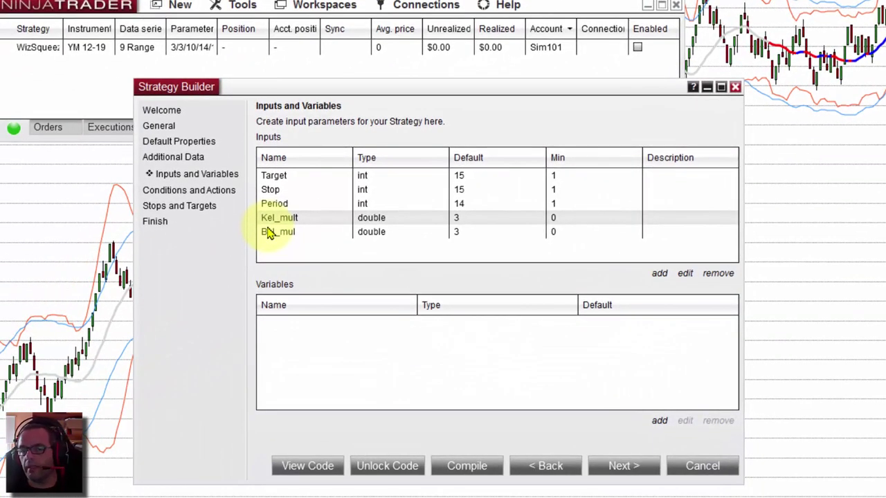
Step: Add an int input named Min_Squeeze with default 10 and minimum 1
left_click(659, 275)
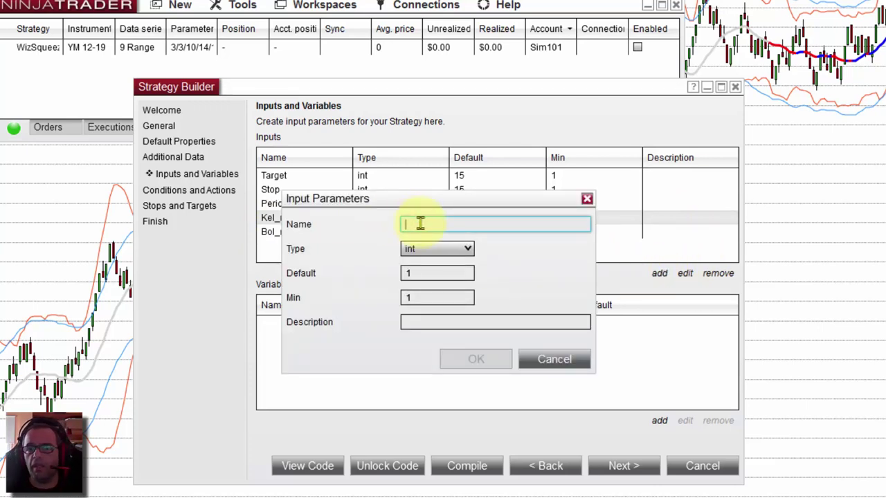
type("Min")
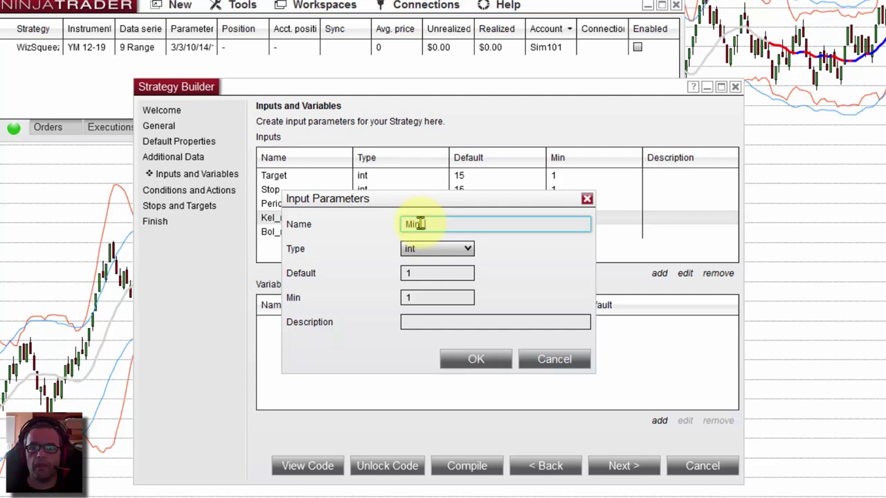
type("Squeeze")
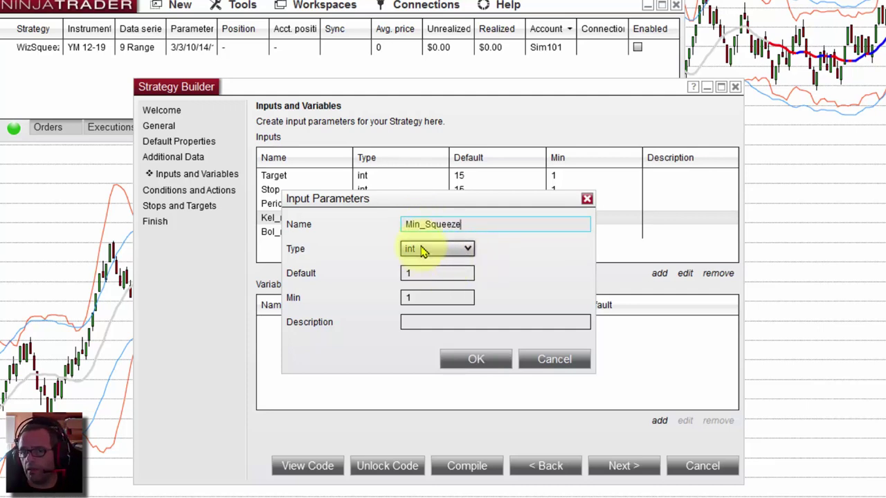
left_click(416, 273)
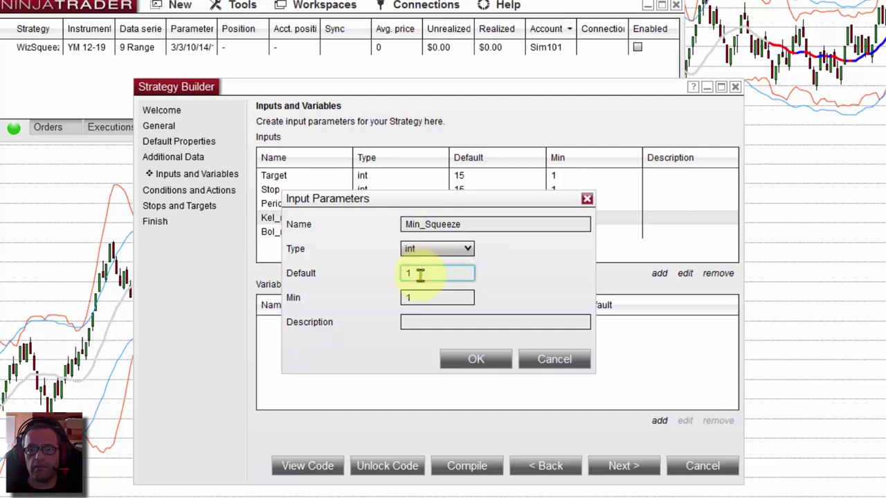
type("0")
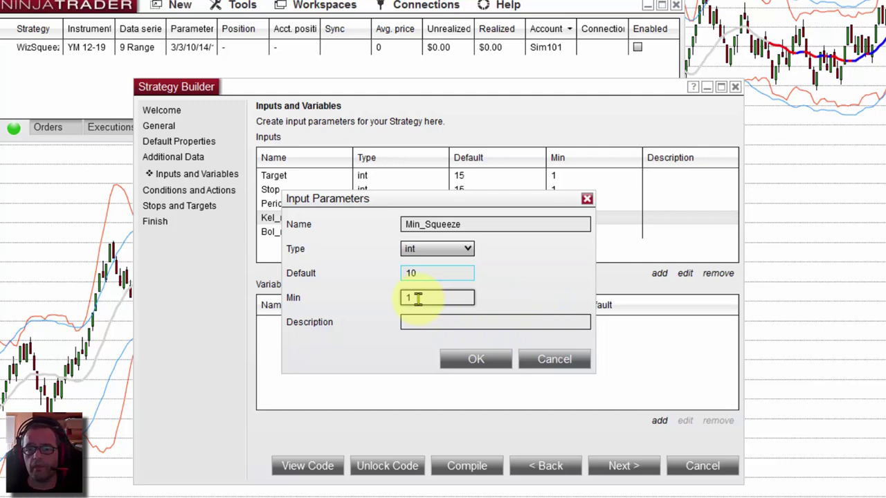
left_click(477, 360)
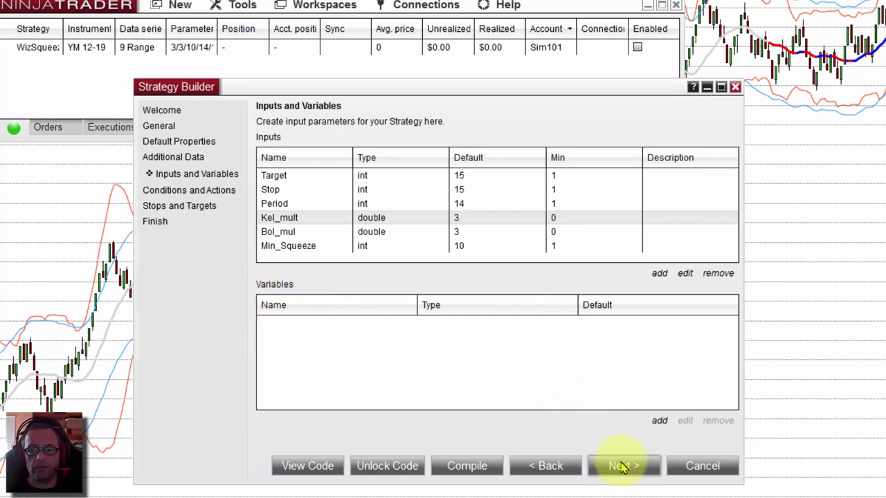
Step: In Conditions and Actions, add a Set squeeze action for Set 1 and choose the Bollinger indicator as its value
left_click(620, 468)
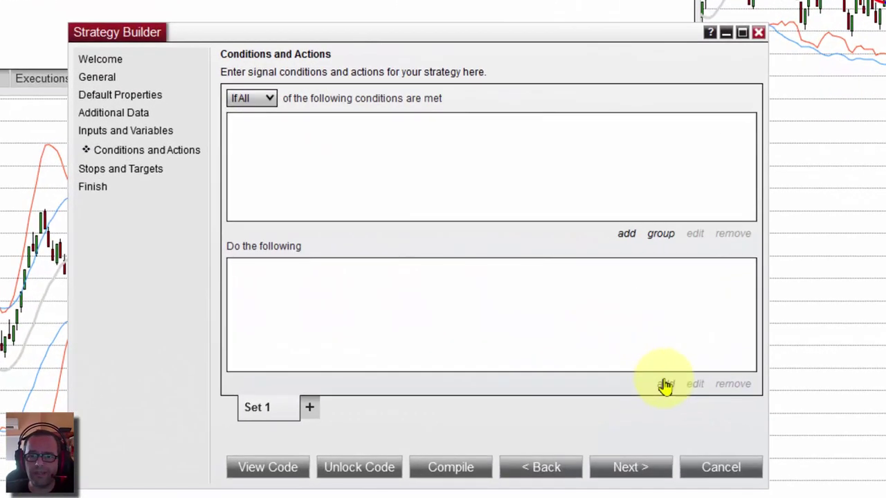
left_click(665, 385)
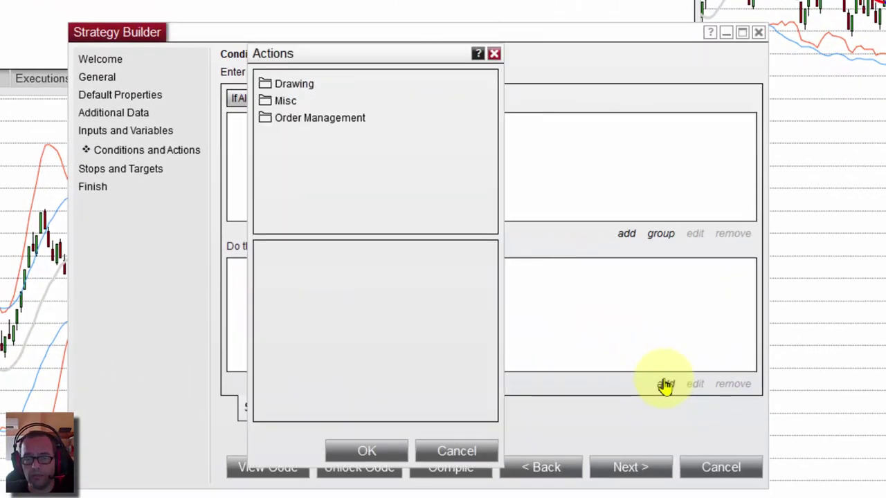
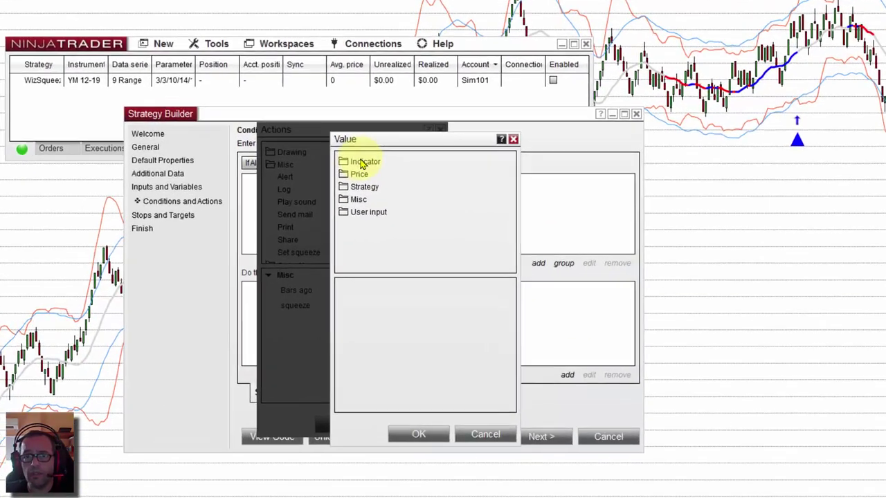
double_click(395, 203)
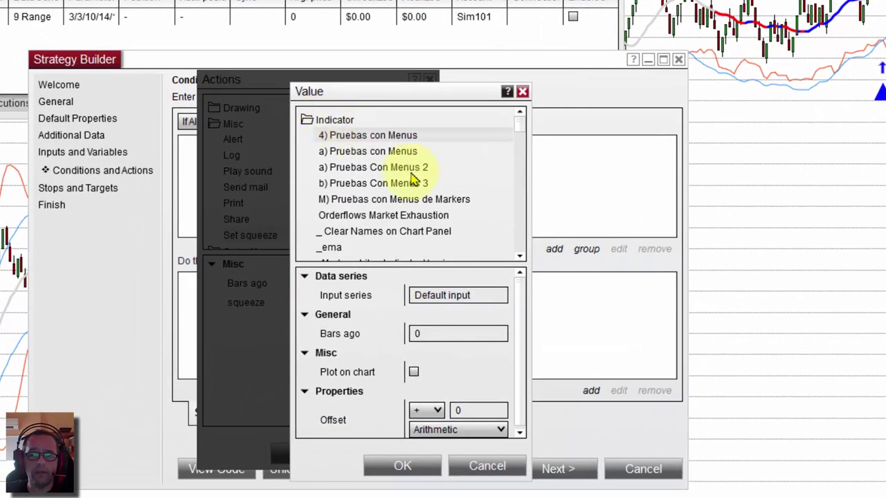
left_click_drag(523, 128, 516, 159)
scroll(416, 191, "up", 3)
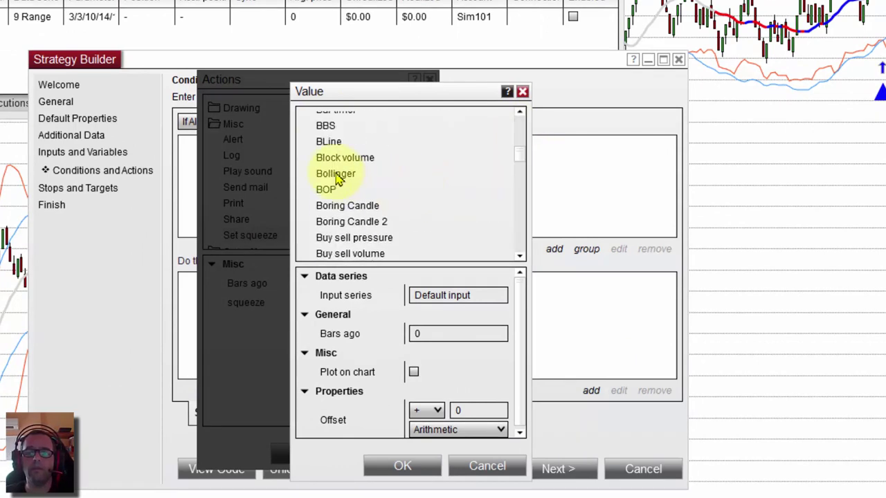
left_click(337, 175)
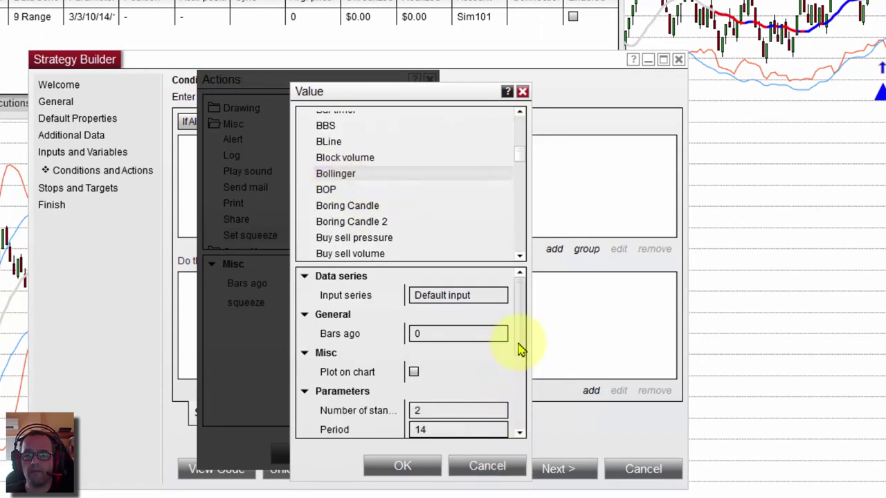
Step: Set the Bollinger indicator's number of standard deviations to the user input Bol_mul
scroll(520, 367, "down", 1)
scroll(521, 367, "down", 2)
left_click(443, 337)
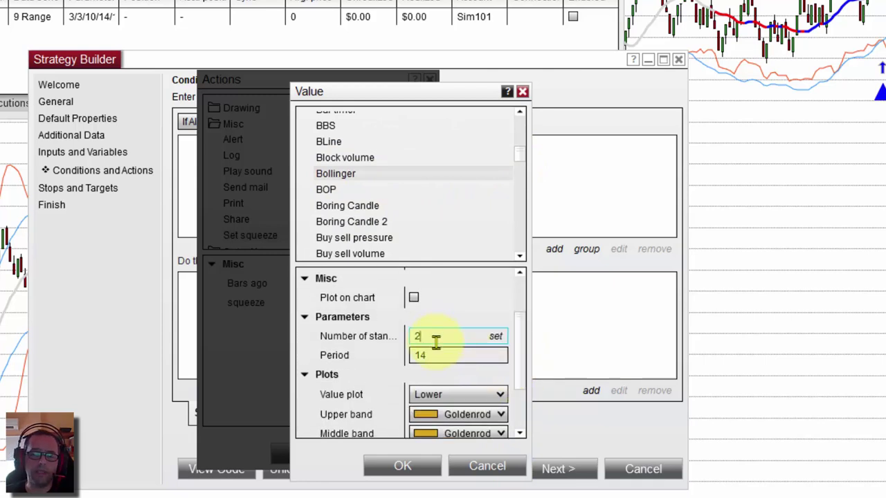
left_click(440, 355)
left_click(437, 336)
left_click(431, 337)
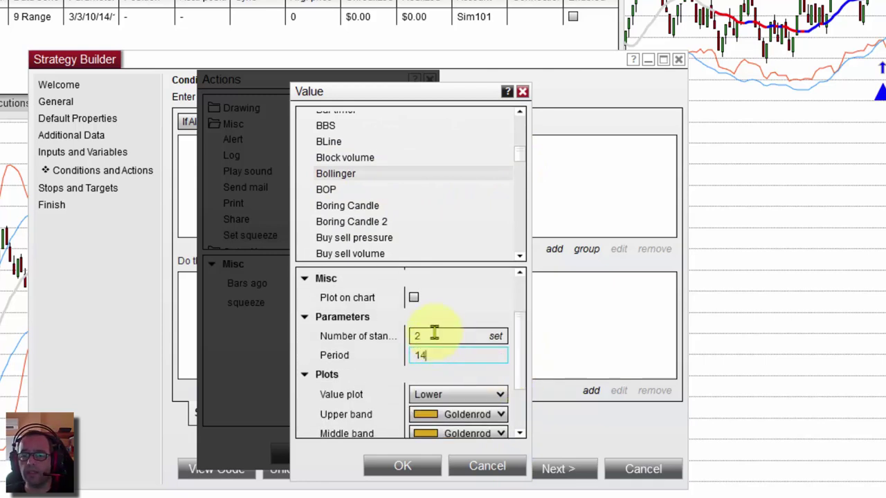
left_click(493, 338)
double_click(427, 149)
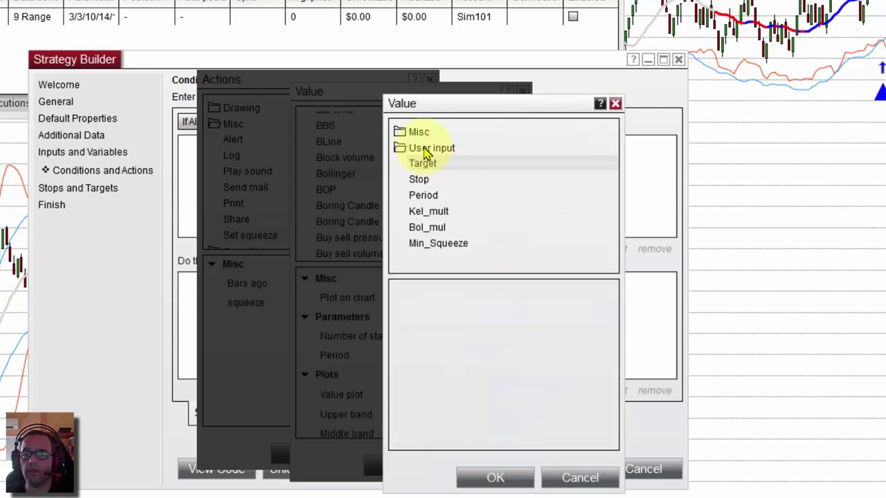
left_click(415, 231)
left_click(506, 471)
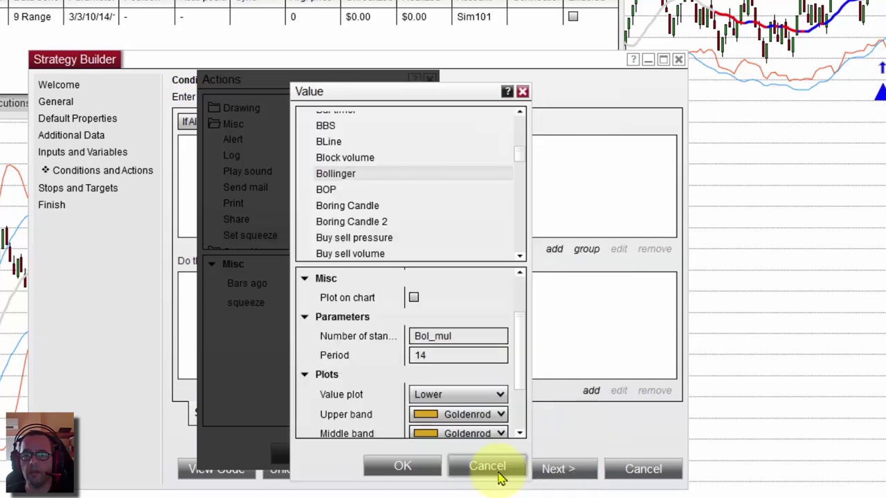
Step: Set the Bollinger indicator's period to the user input Period
left_click(496, 356)
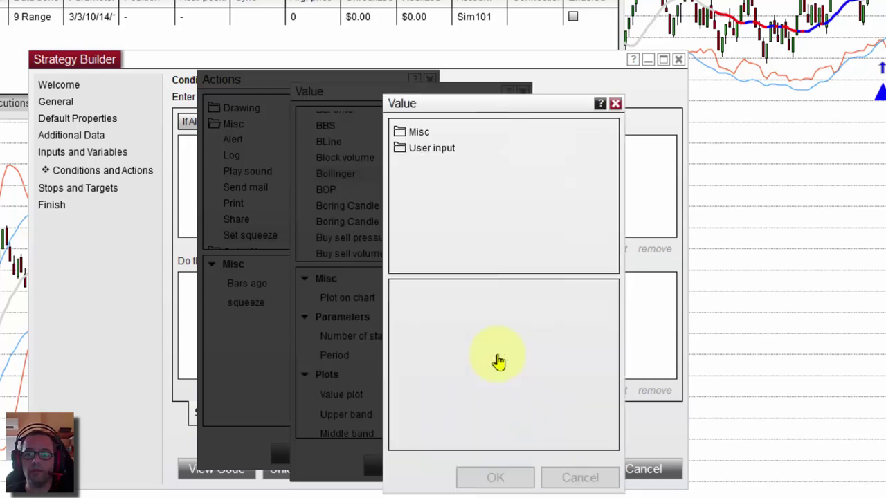
double_click(424, 148)
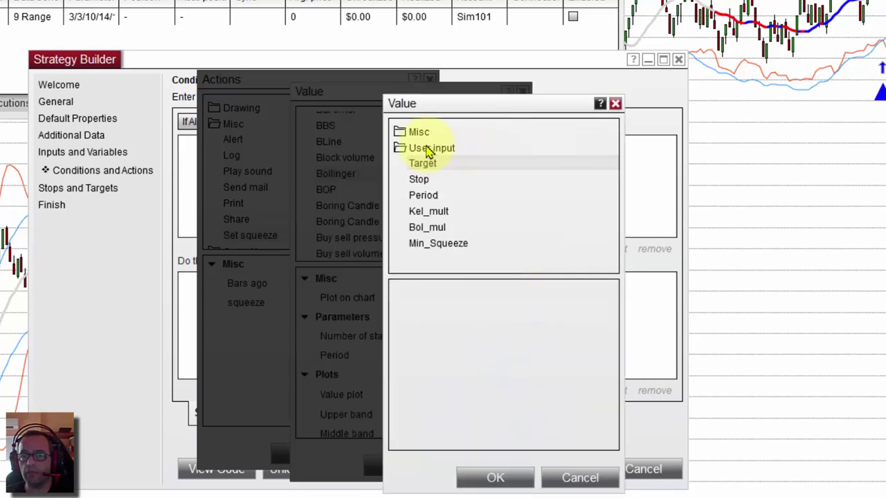
left_click(424, 195)
left_click(504, 478)
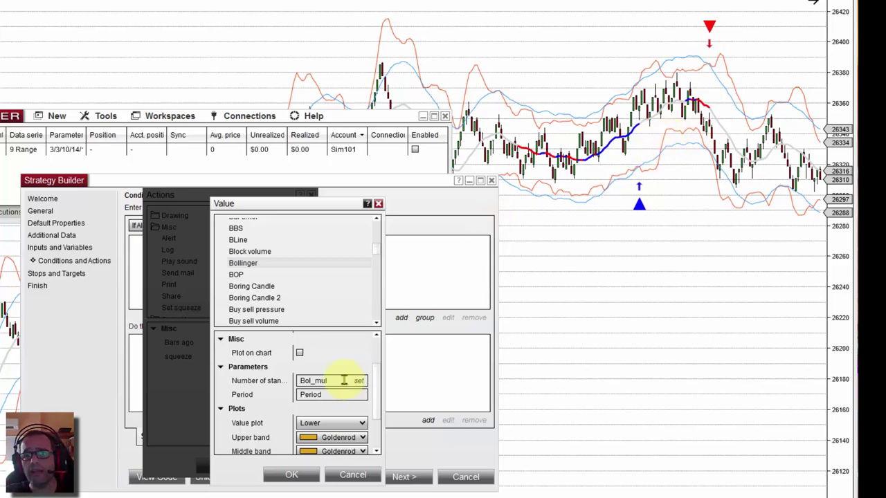
Step: Set the Bollinger value plot to Upper, enable plotting on the chart, and accept the squeeze value
left_click(339, 423)
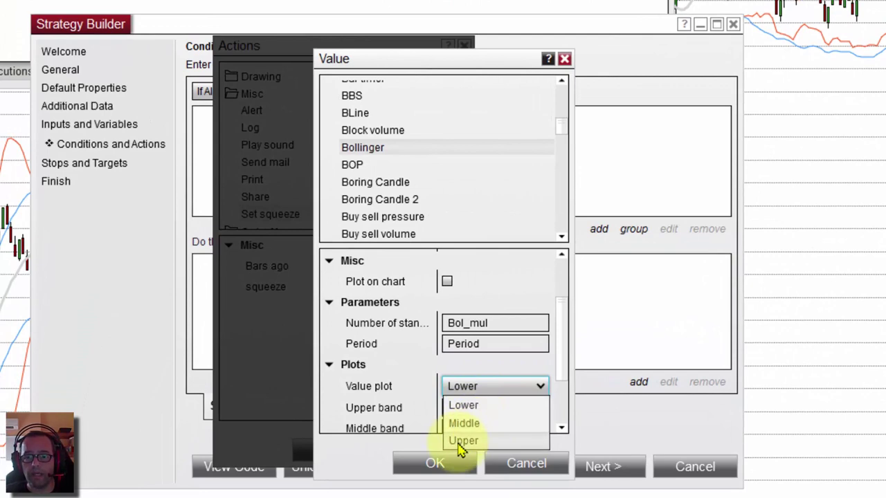
left_click(465, 441)
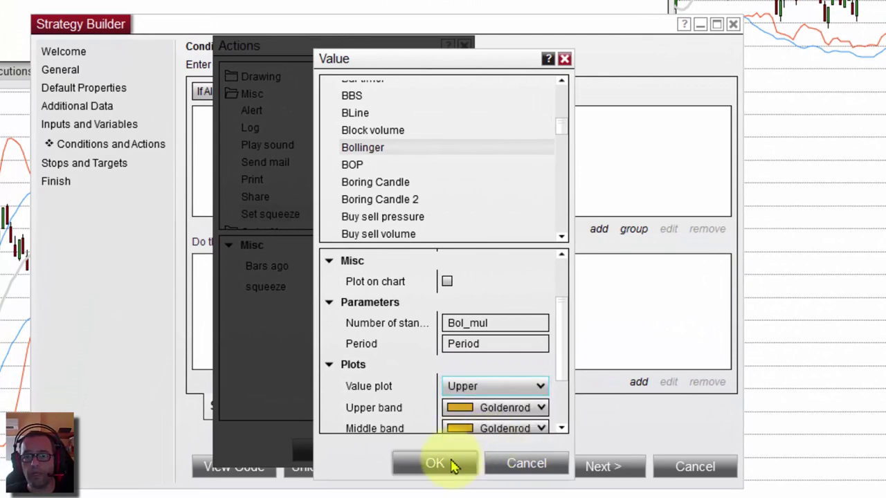
left_click(446, 283)
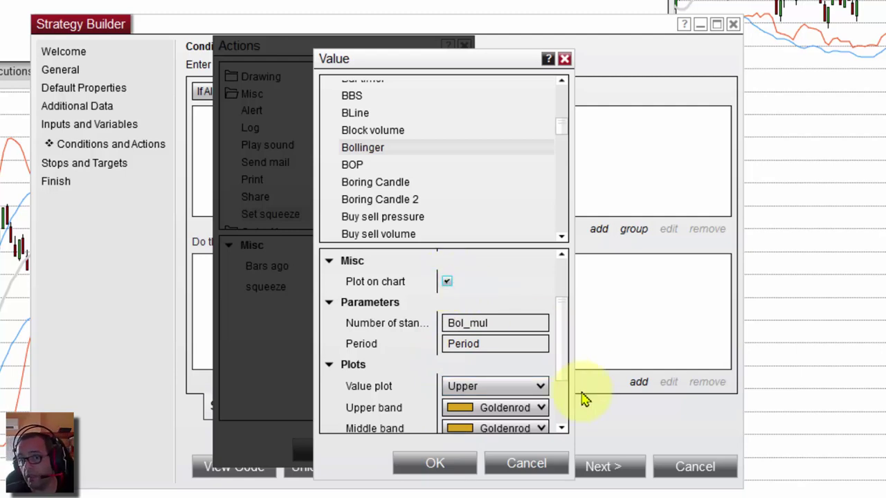
left_click(446, 465)
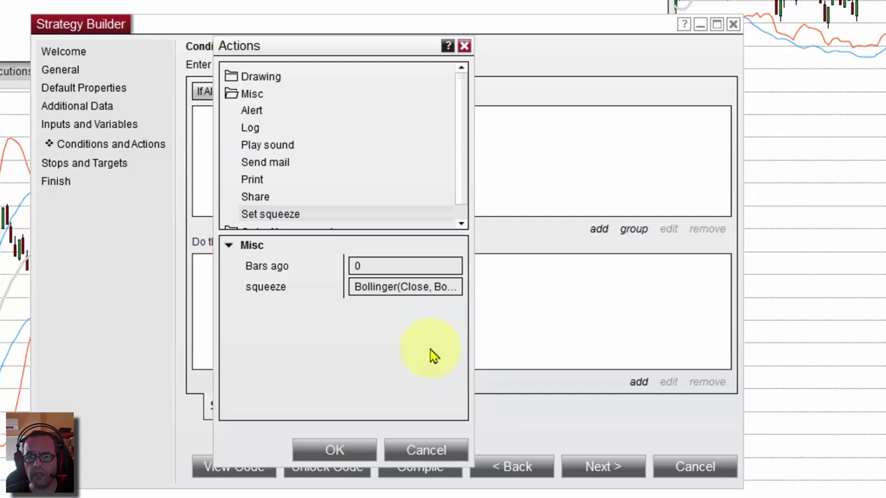
Step: Reopen the Bollinger value assigned to squeeze and set its offset operator to minus
left_click(386, 286)
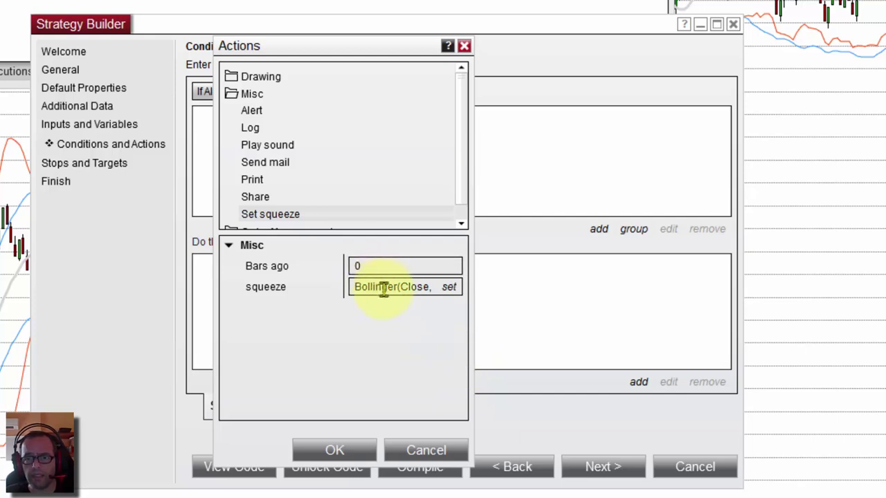
left_click(450, 288)
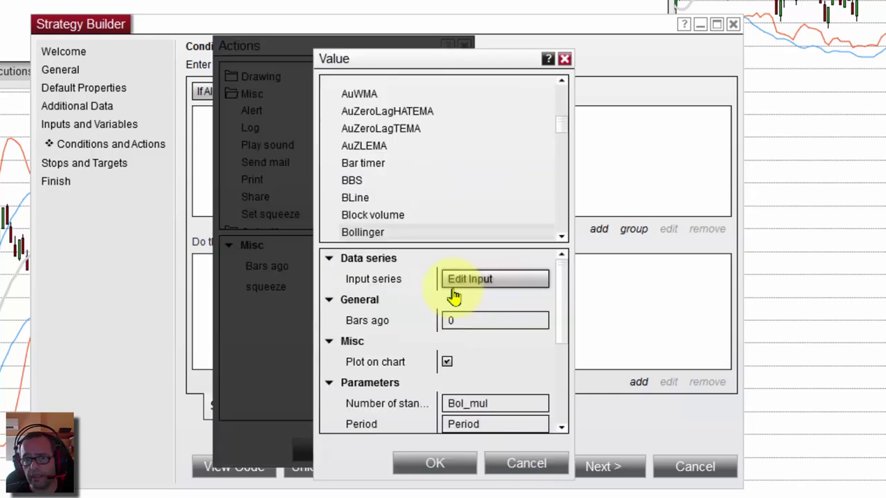
left_click_drag(561, 298, 561, 380)
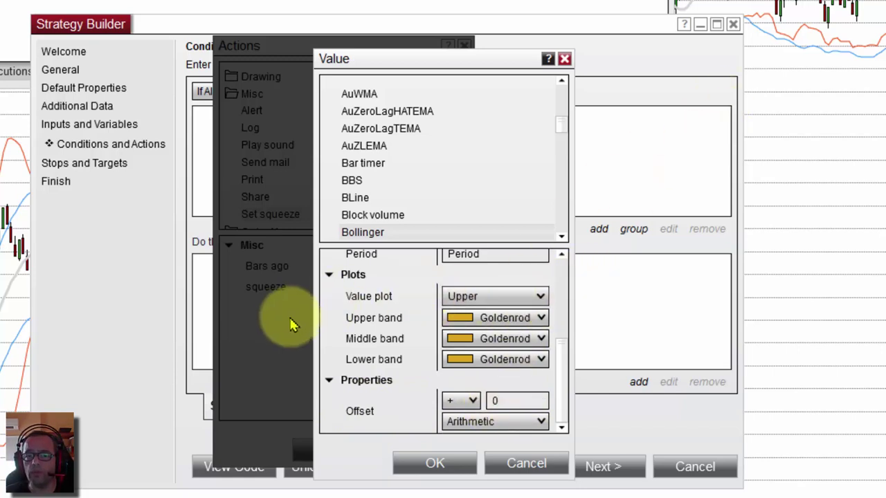
left_click_drag(567, 356, 564, 276)
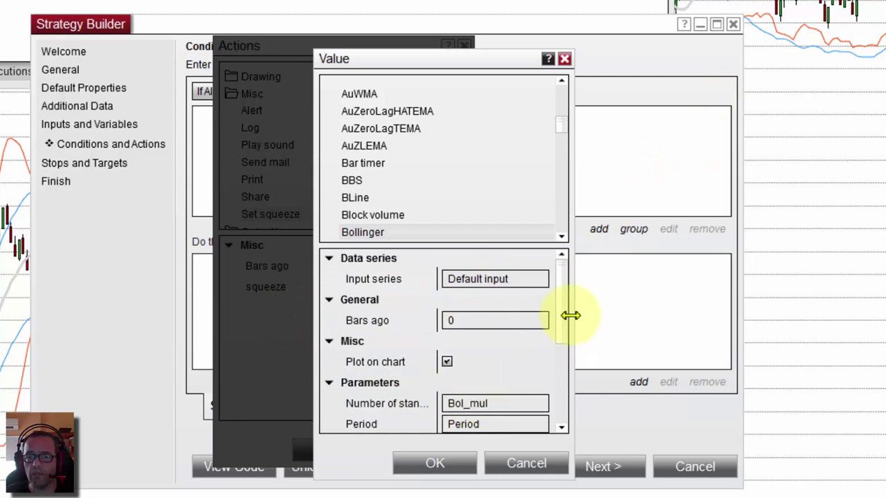
left_click_drag(560, 316, 540, 419)
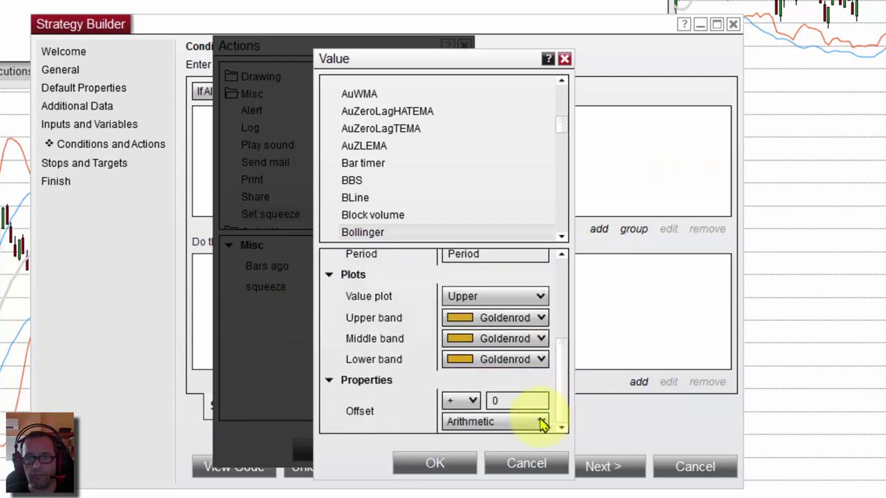
left_click(455, 405)
left_click(453, 429)
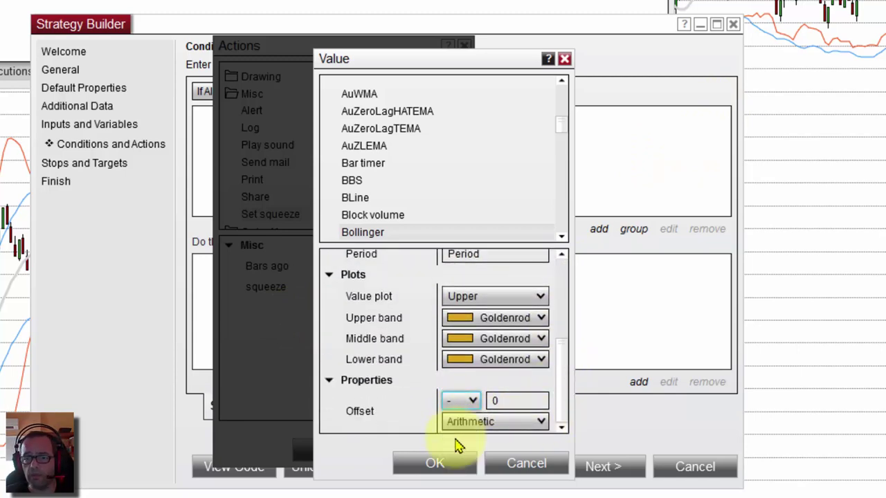
Step: Choose the Keltner channel indicator as the offset value subtracted from the upper Bollinger band
left_click(511, 403)
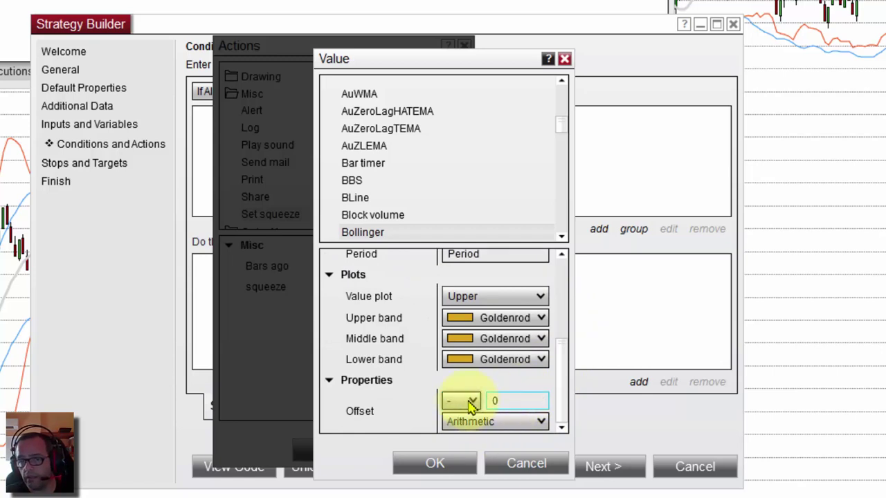
left_click(536, 404)
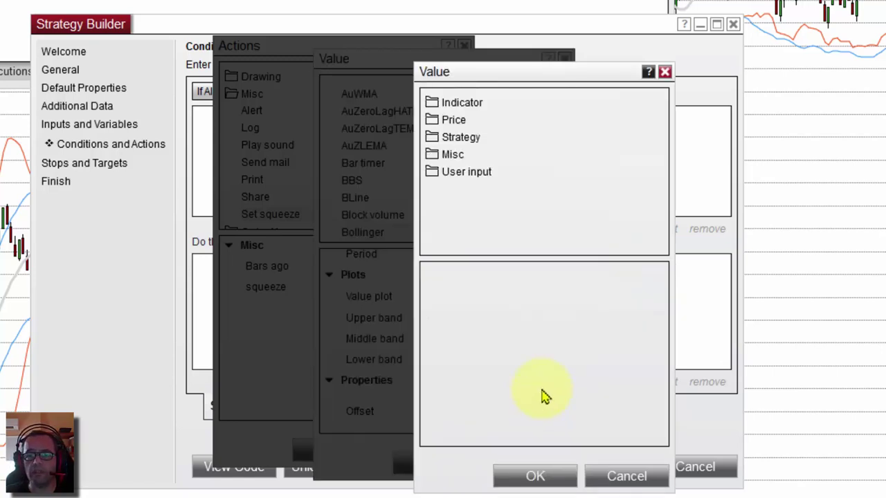
double_click(462, 104)
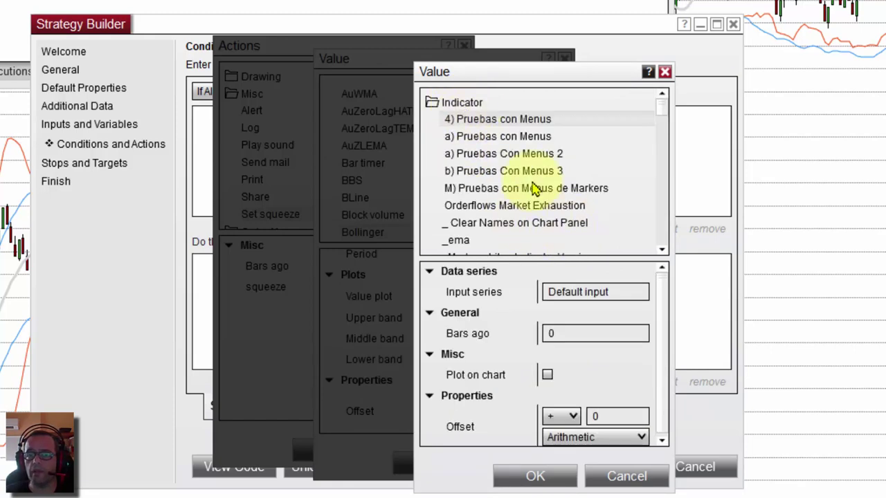
scroll(530, 187, "down", 15)
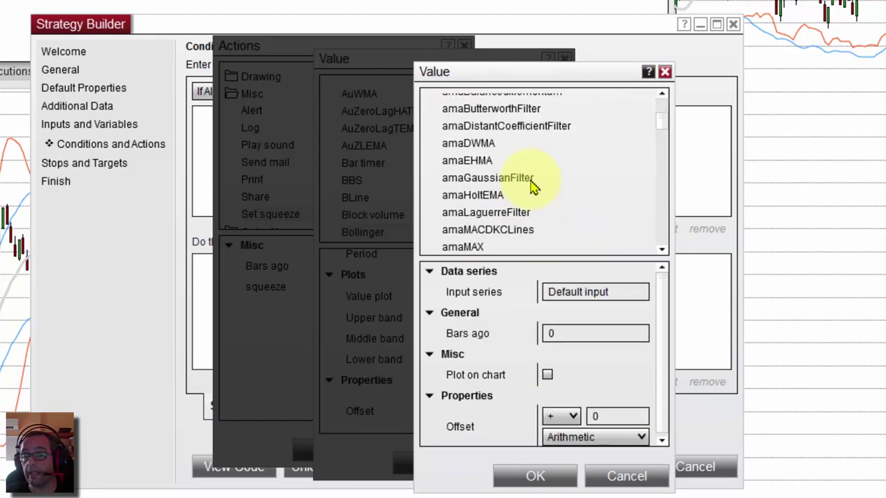
scroll(524, 184, "down", 8)
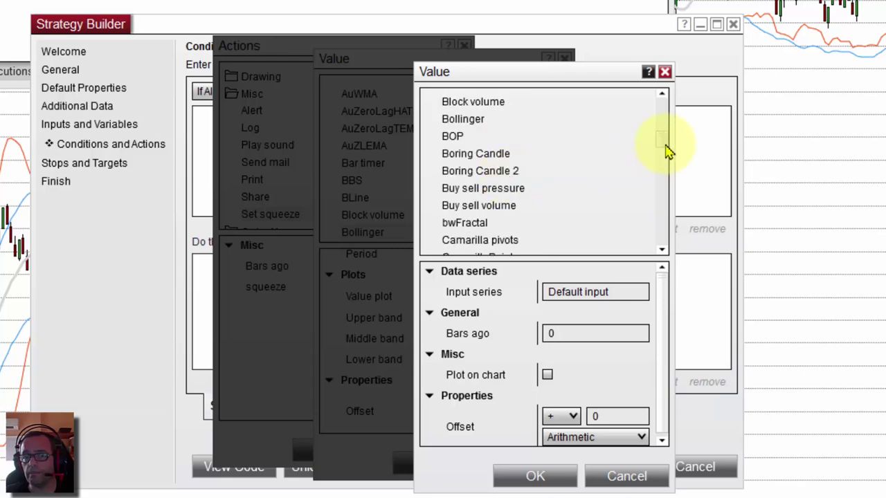
left_click_drag(666, 151, 666, 174)
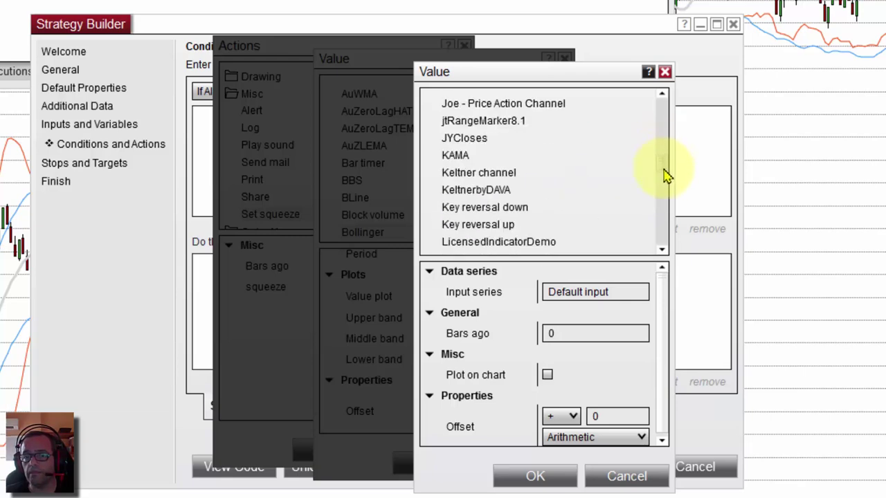
left_click(493, 175)
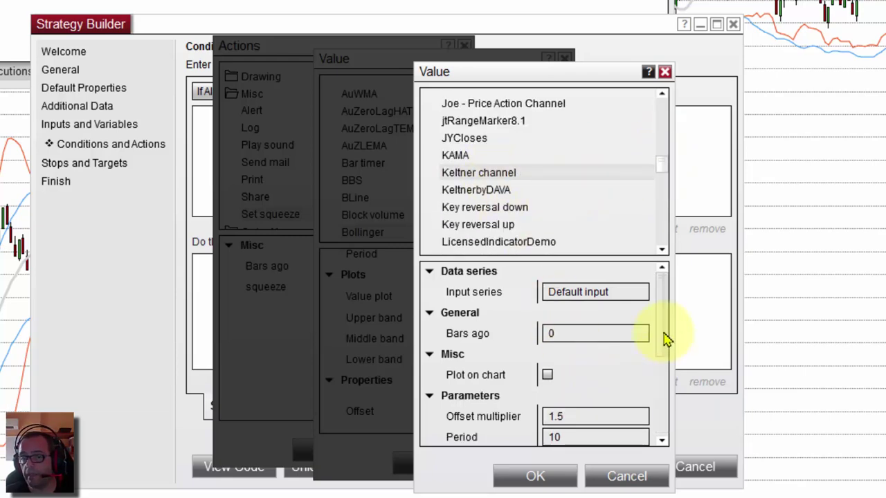
Step: Set the Keltner channel's offset multiplier to the user input Kel_mult
left_click_drag(666, 336, 583, 368)
double_click(581, 364)
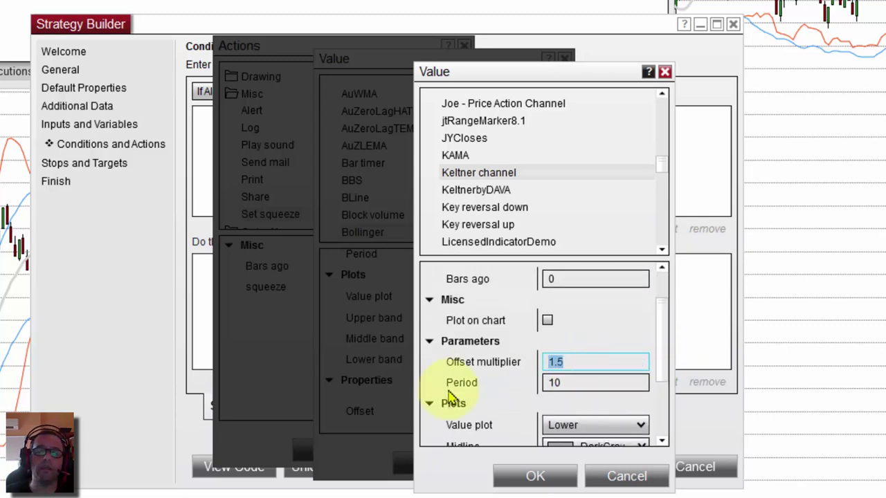
left_click(639, 363)
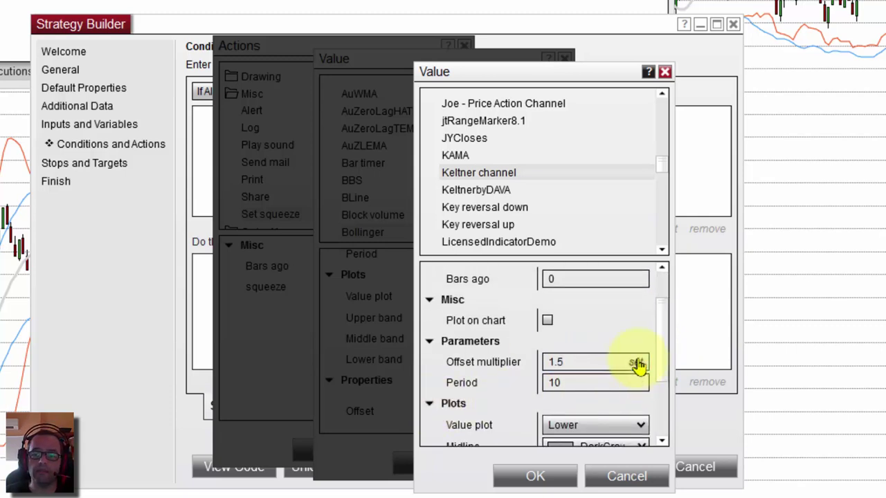
double_click(566, 135)
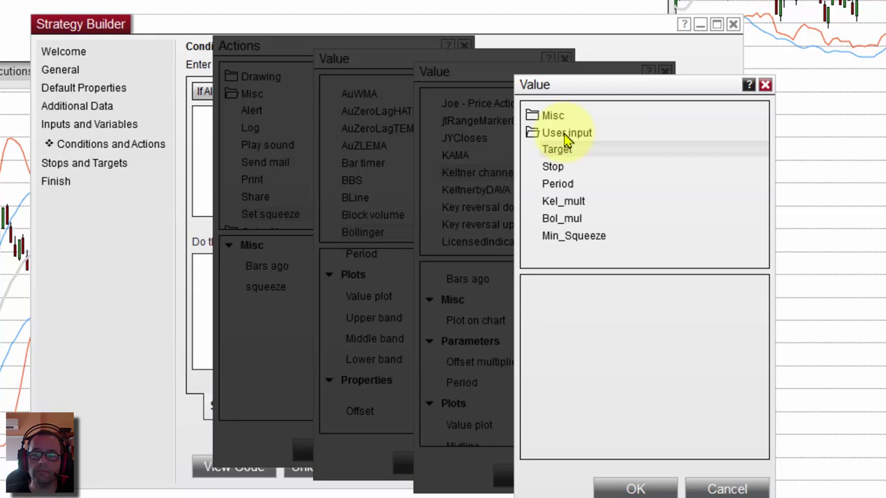
left_click(564, 201)
left_click(636, 486)
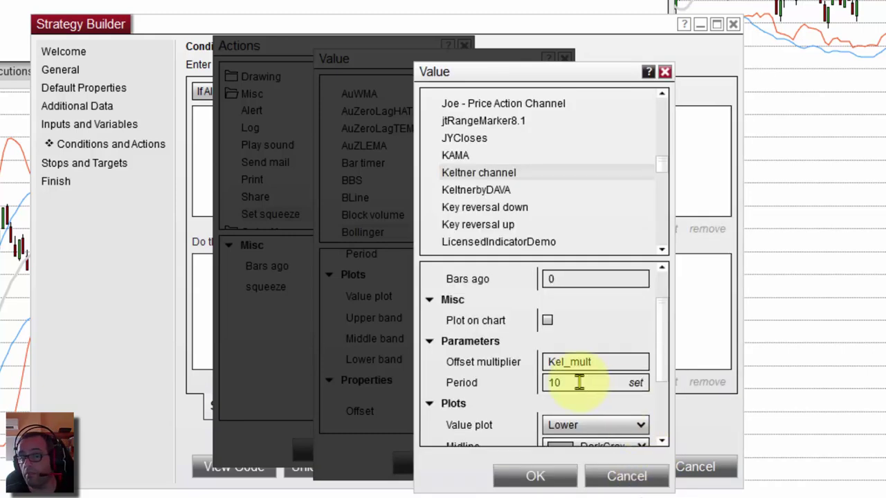
Step: Set the Keltner channel's period to the user input Period
left_click(636, 384)
double_click(567, 135)
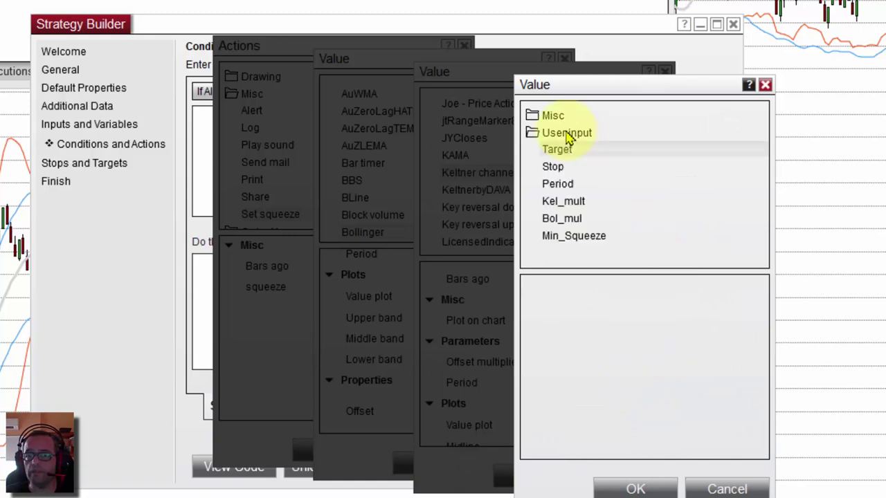
left_click(567, 184)
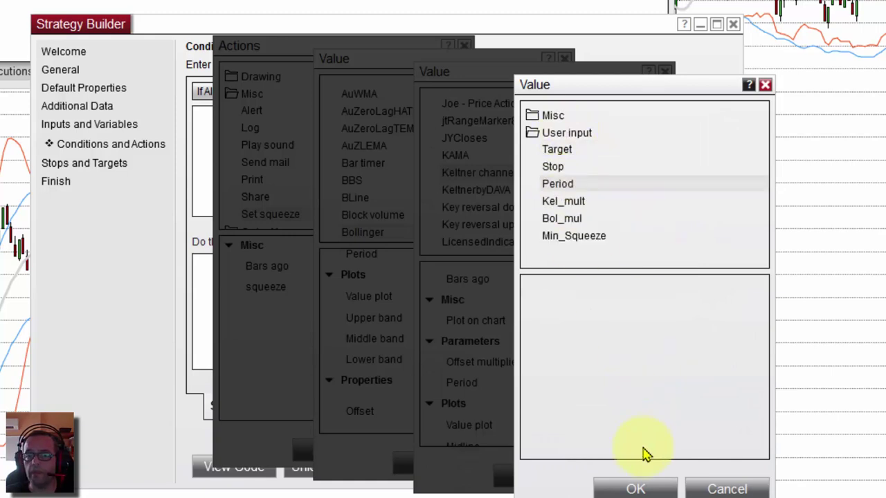
left_click(635, 488)
Step: Set the Keltner channel's value plot to Upper, enable plotting on the chart, and accept it as the Bollinger offset
scroll(663, 388, "down", 3)
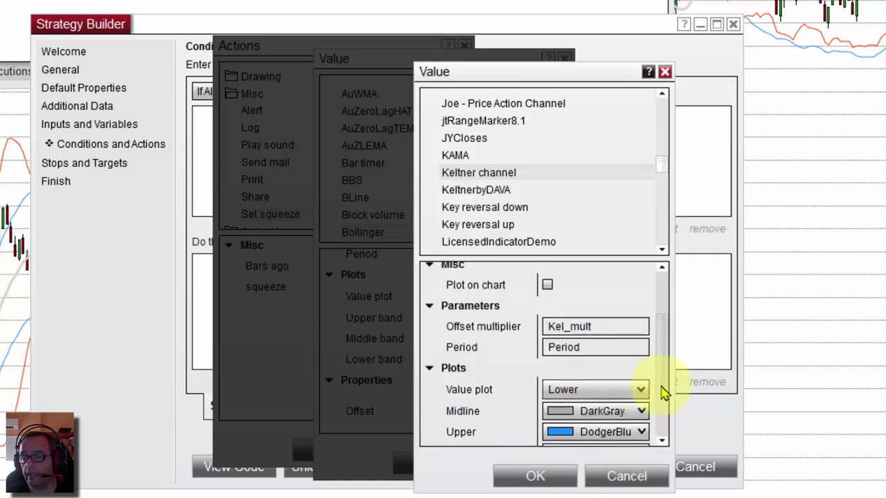
left_click(608, 352)
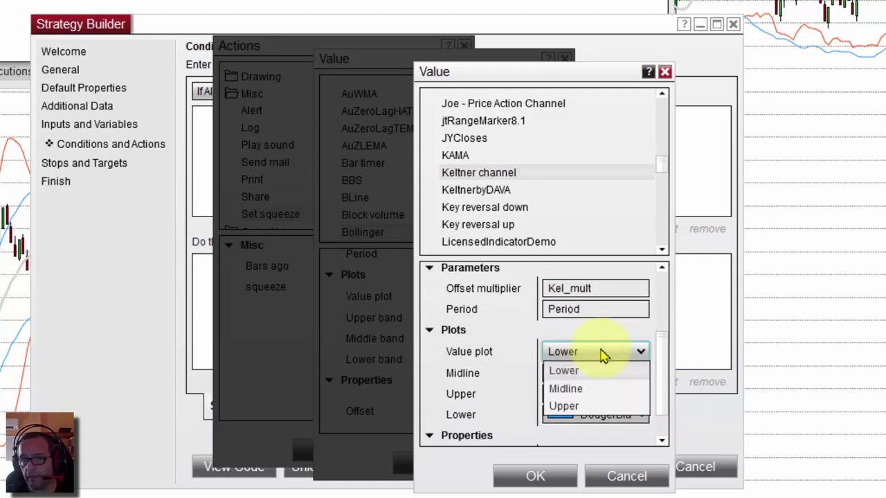
left_click(585, 406)
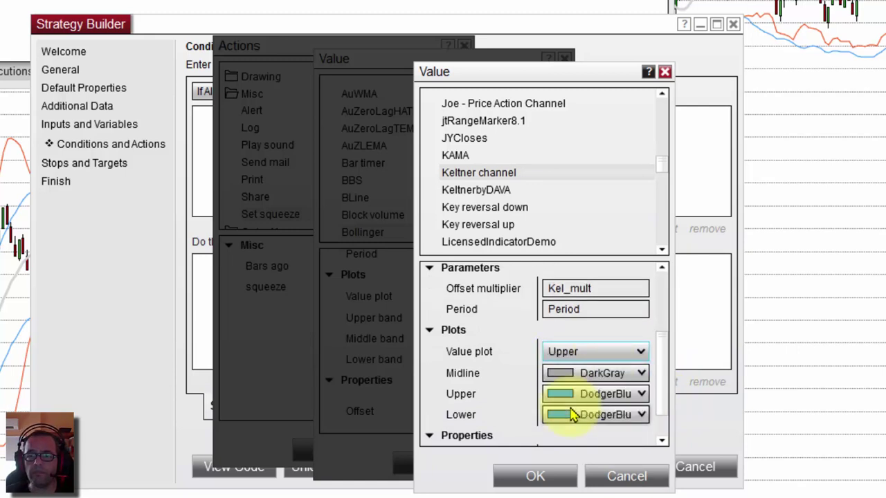
left_click_drag(663, 393, 658, 367)
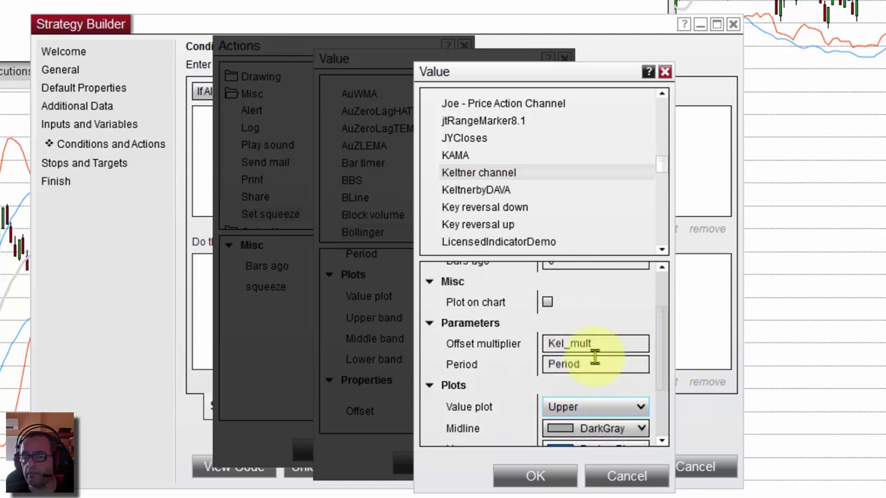
left_click(548, 303)
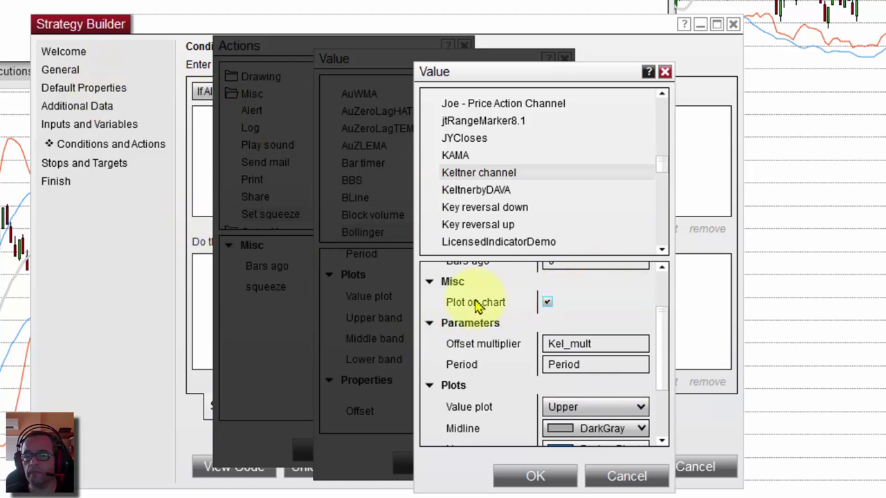
left_click_drag(664, 362, 659, 415)
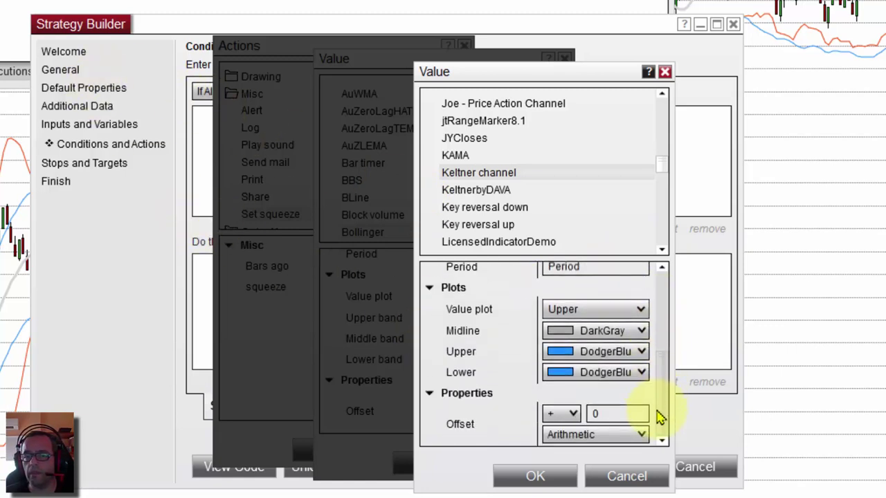
left_click(549, 476)
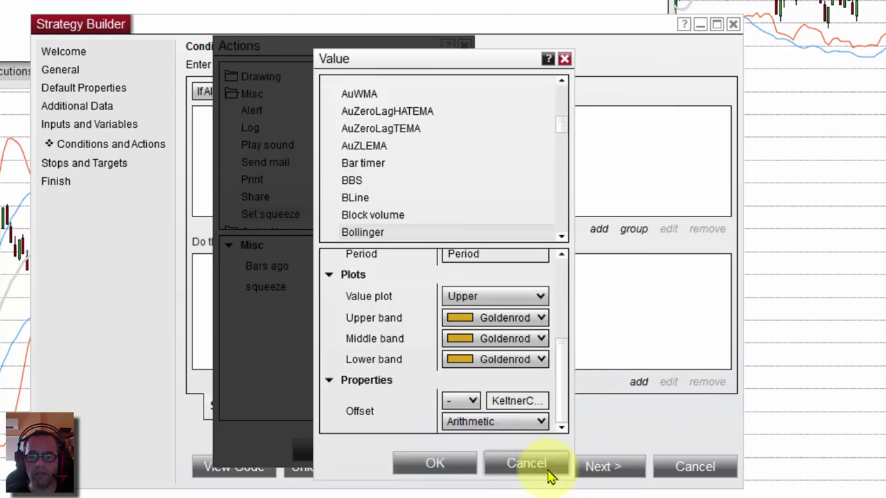
Step: Accept the Bollinger value and the Set squeeze action, and widen the Strategy Builder window to show the full expression
left_click(436, 465)
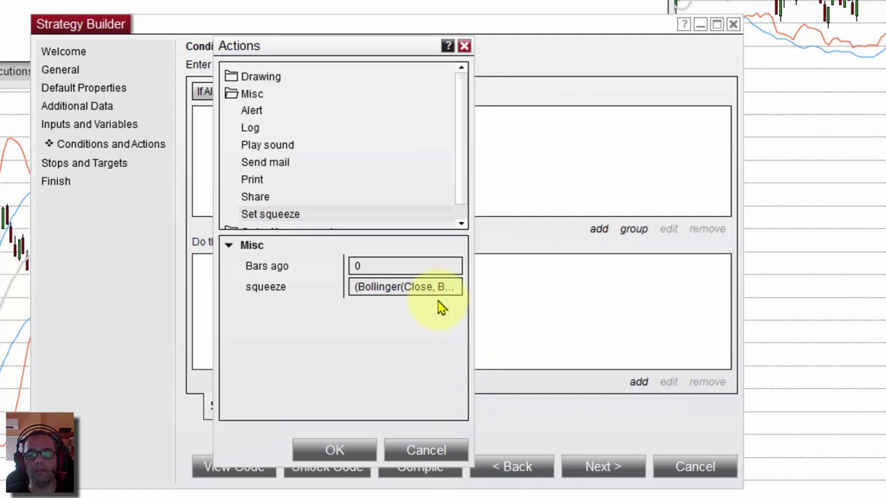
left_click(338, 450)
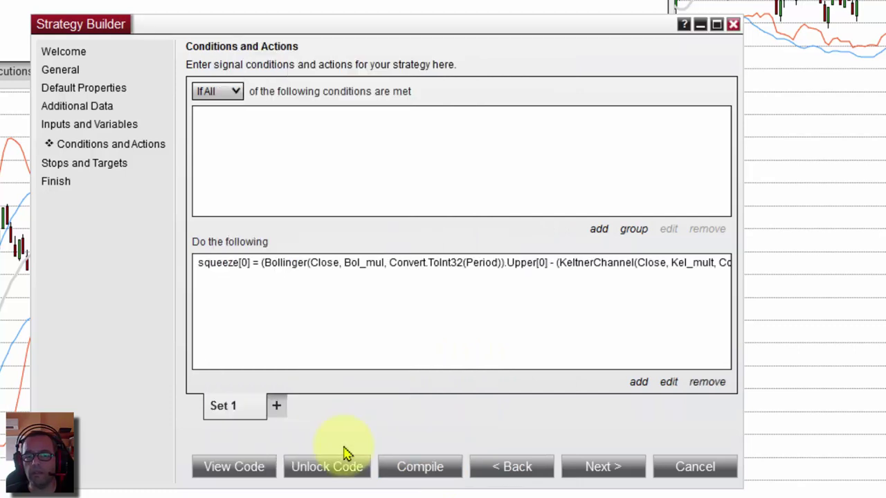
left_click_drag(743, 309, 885, 309)
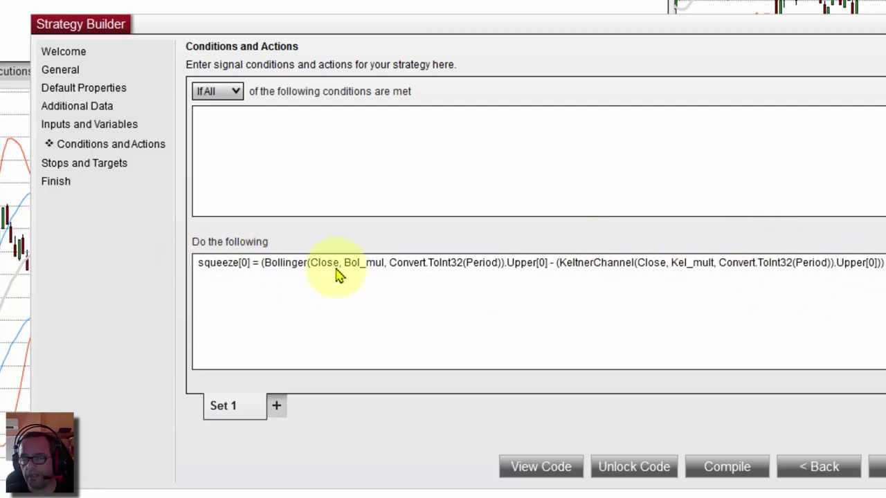
left_click(227, 269)
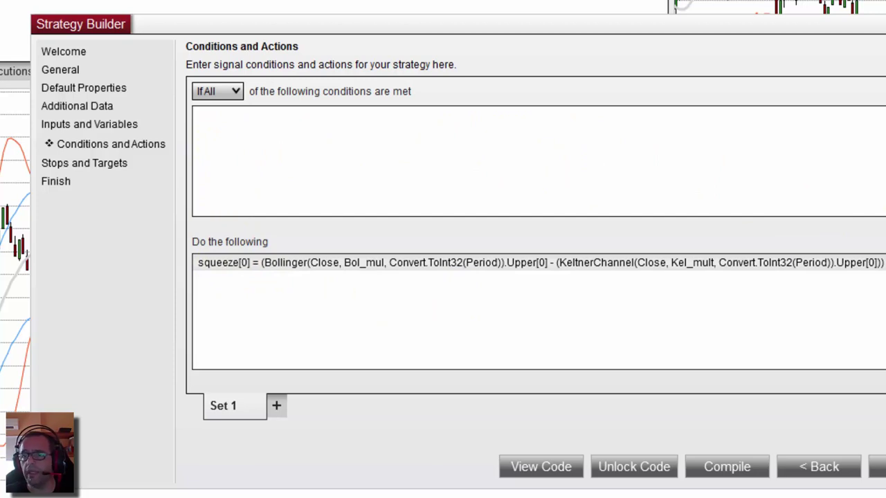
Step: Add a condition to Set 1 that True equals True, so the squeeze action always runs
double_click(432, 184)
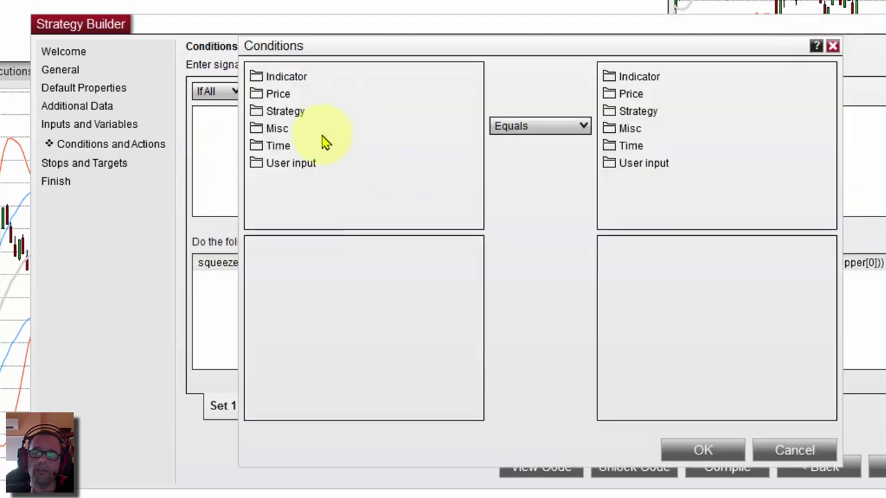
left_click(275, 128)
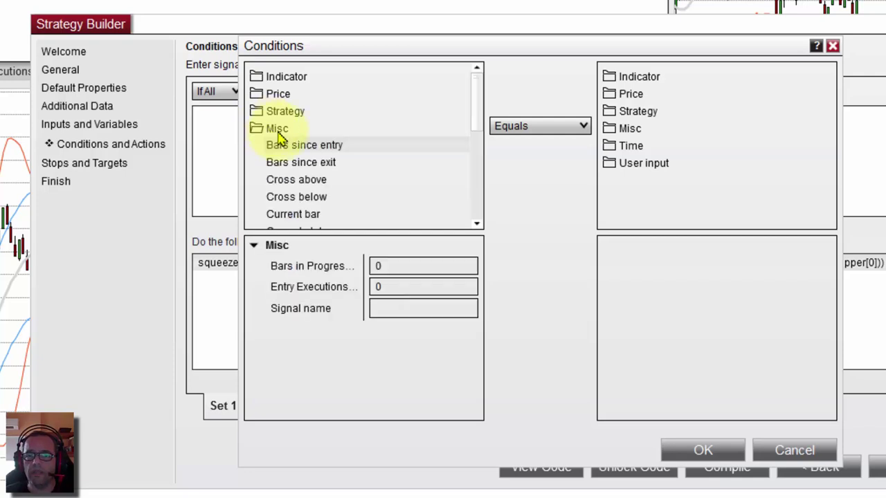
scroll(329, 192, "down", 4)
scroll(295, 220, "down", 2)
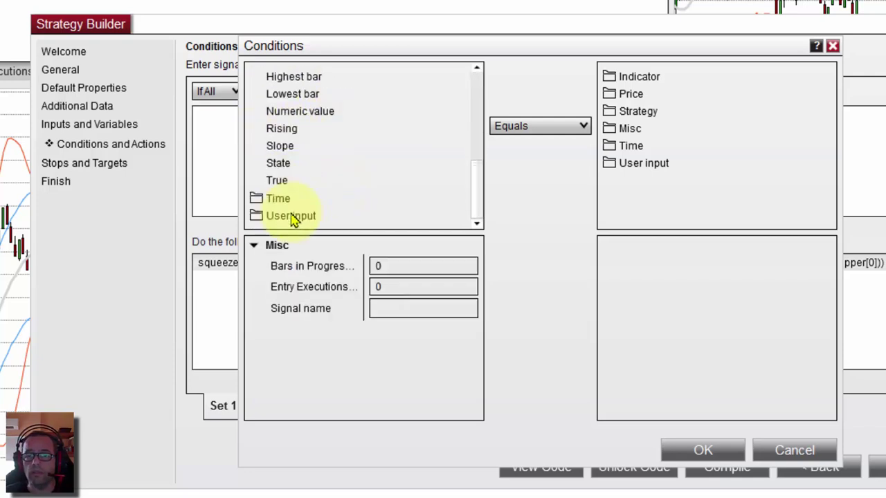
left_click(281, 183)
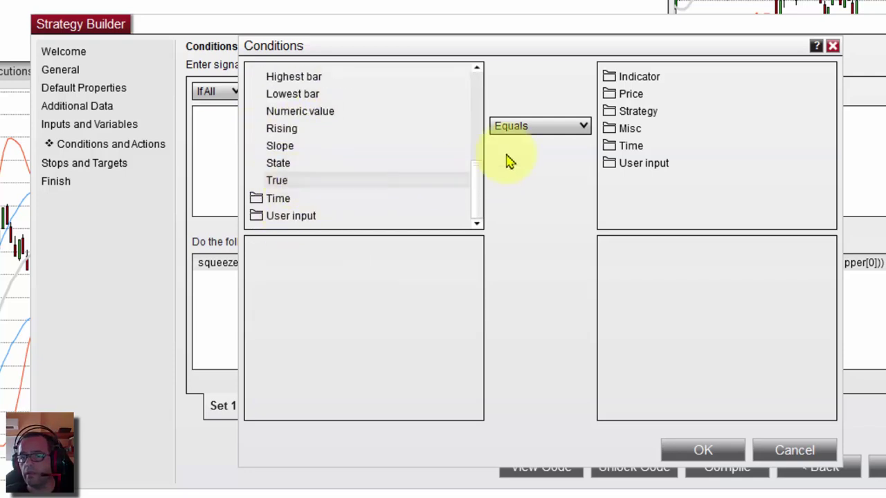
left_click(629, 129)
scroll(685, 180, "down", 3)
scroll(688, 199, "down", 2)
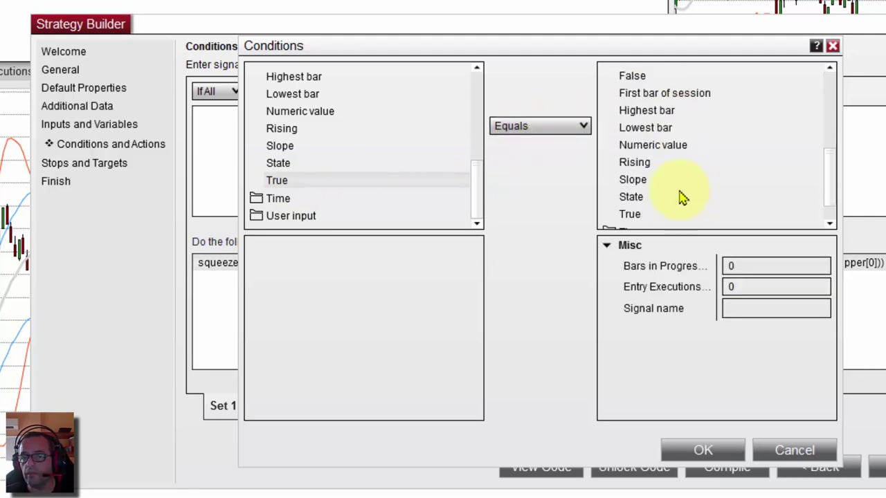
left_click(629, 214)
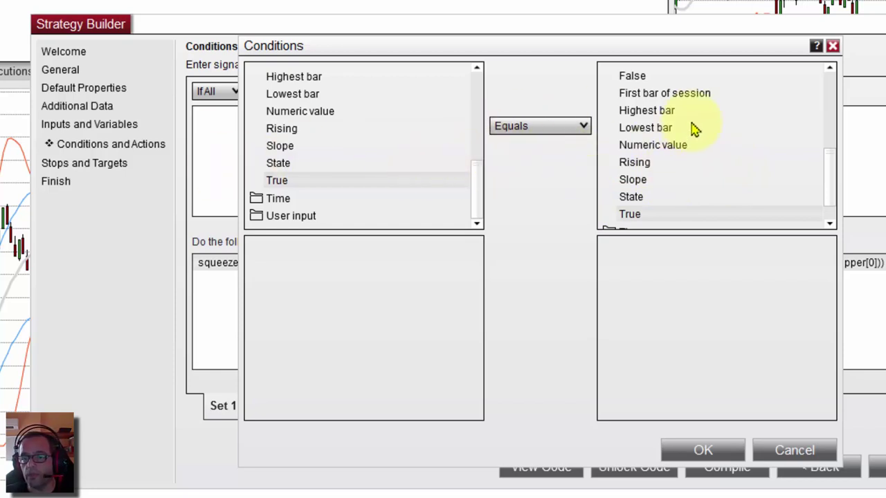
left_click(702, 451)
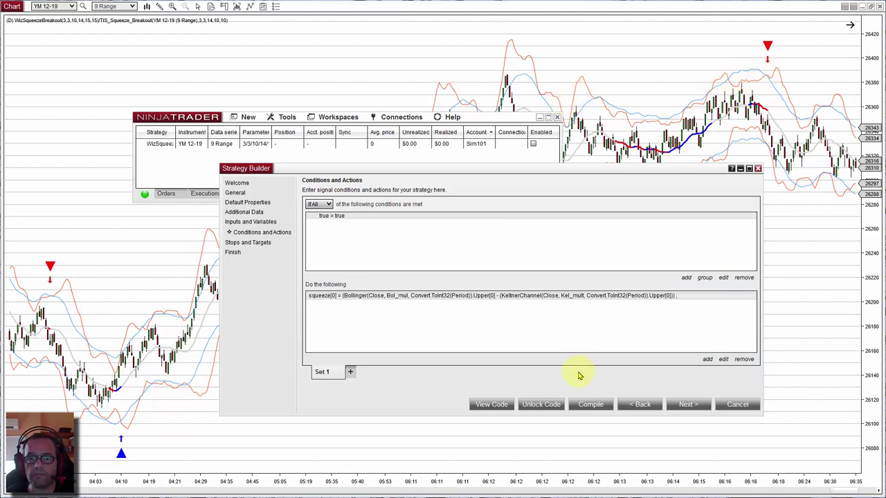
Step: Add a second condition set and reposition the Strategy Builder window after viewing the squeeze areas on the chart
left_click(351, 373)
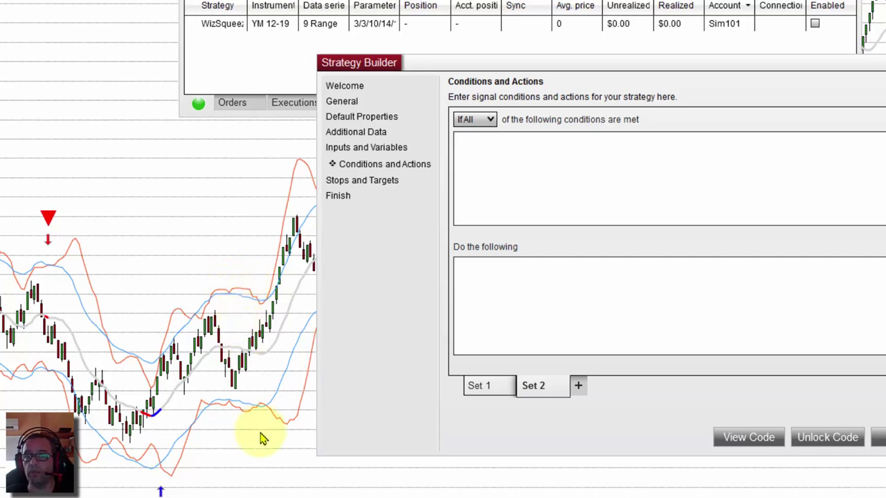
left_click_drag(415, 70, 711, 76)
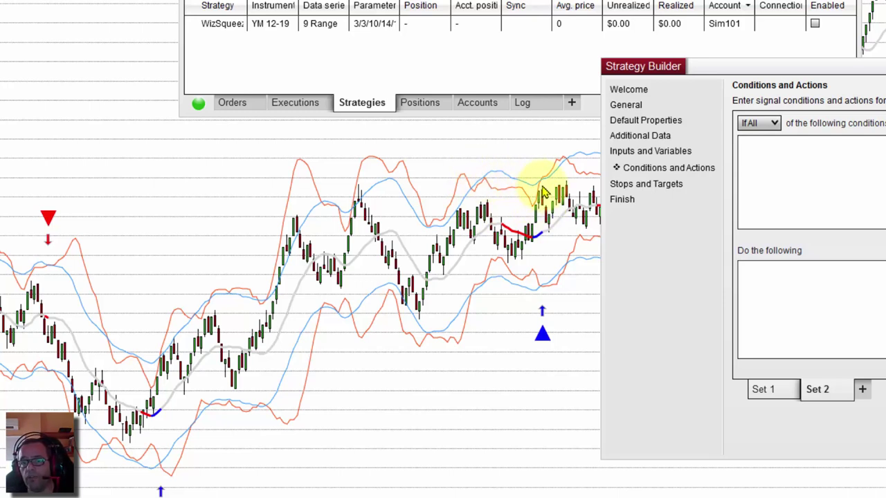
left_click_drag(645, 65, 222, 17)
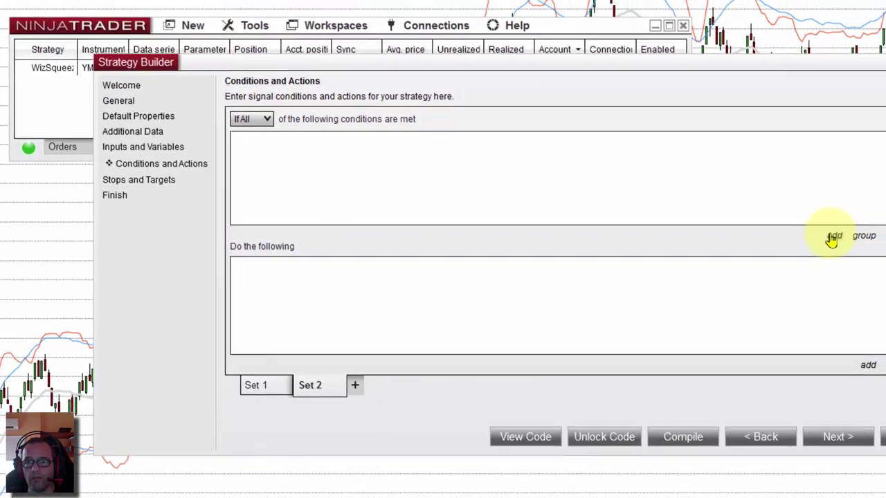
Step: Start a new condition in Set 2 with the MAX indicator as its first operand and a period of 10
left_click(831, 233)
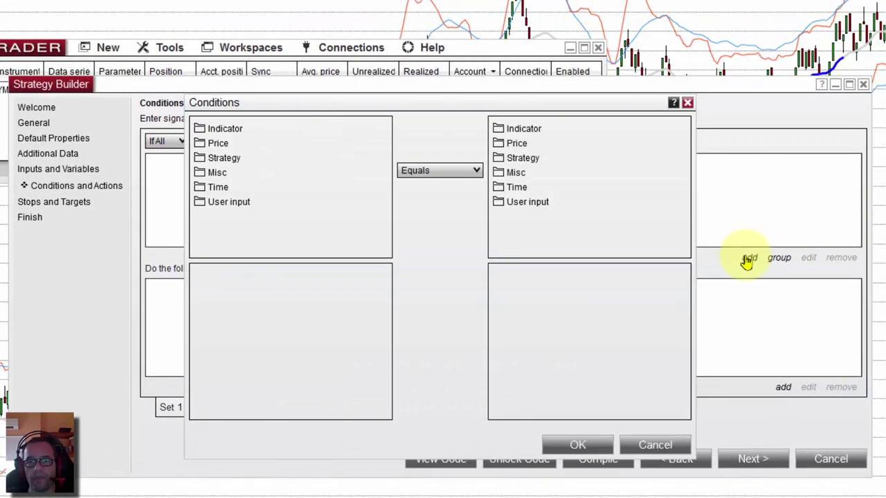
left_click(222, 130)
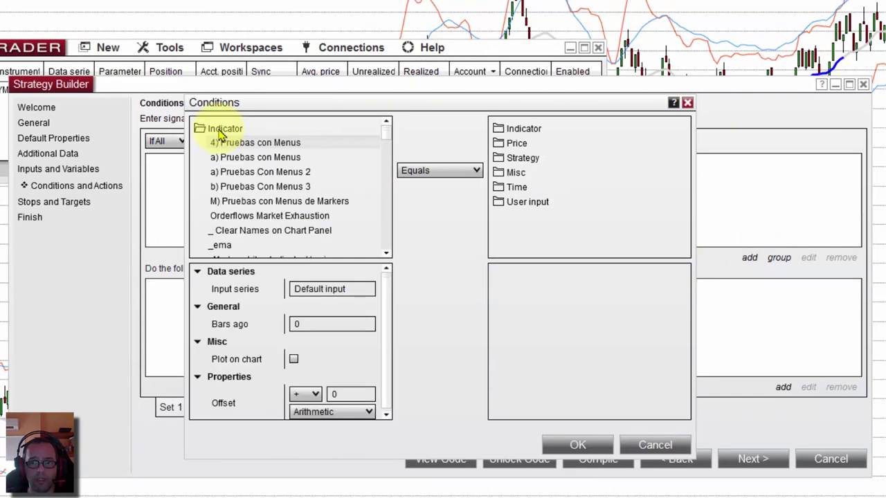
scroll(387, 159, "down", 3)
left_click_drag(388, 159, 393, 189)
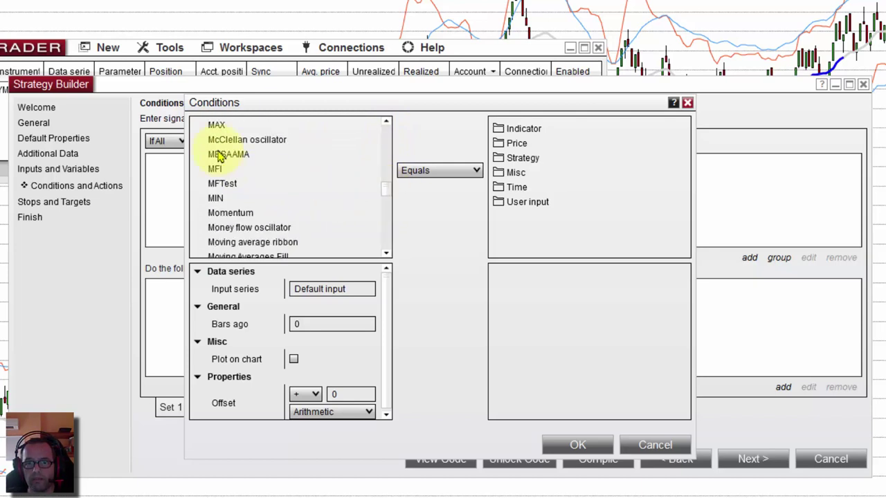
left_click(215, 125)
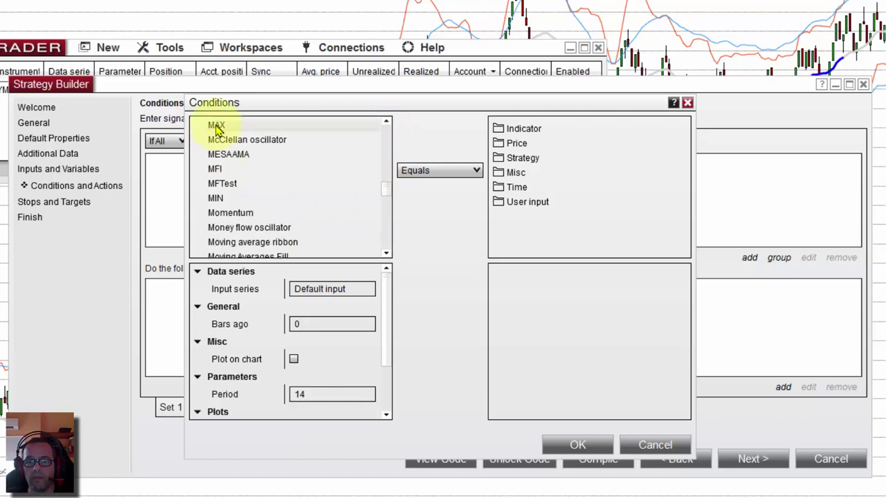
left_click(315, 393)
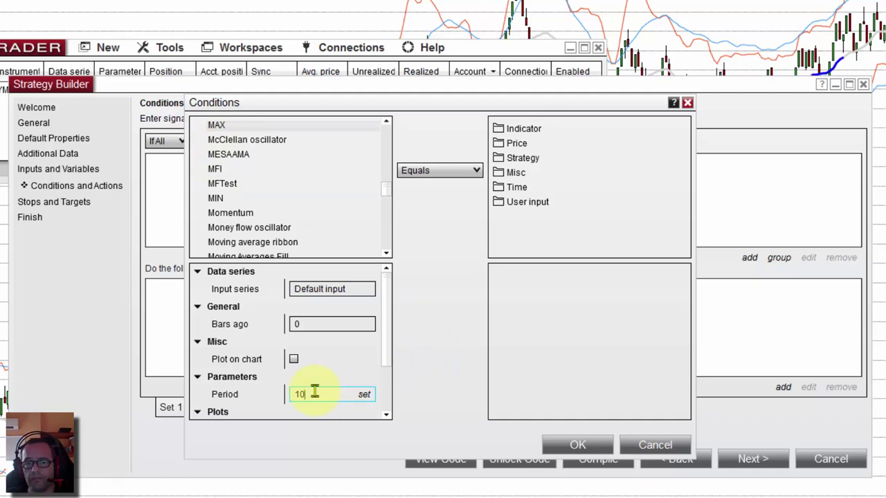
Step: Set the MAX indicator's input series to the custom series squeeze and accept it
mouse_move(326, 290)
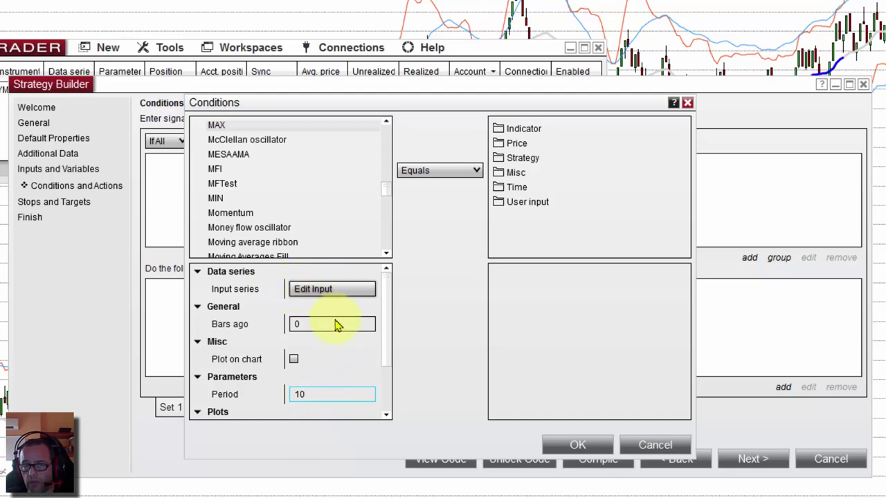
left_click(318, 290)
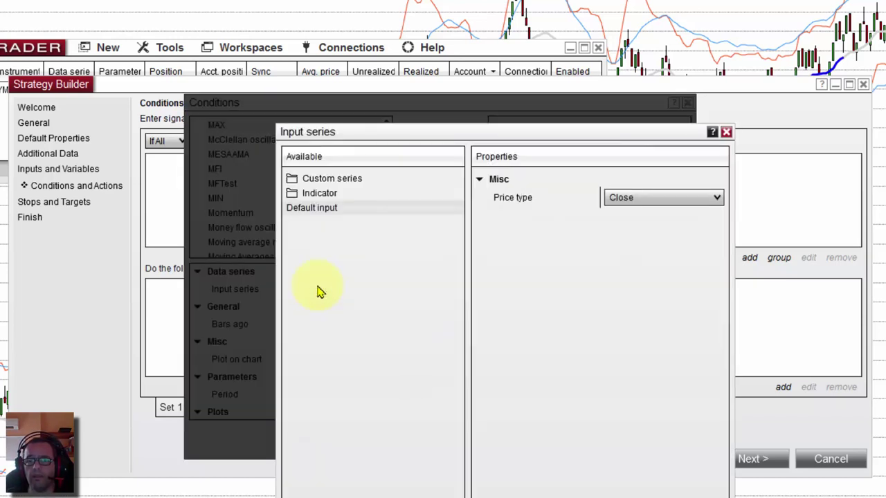
double_click(336, 179)
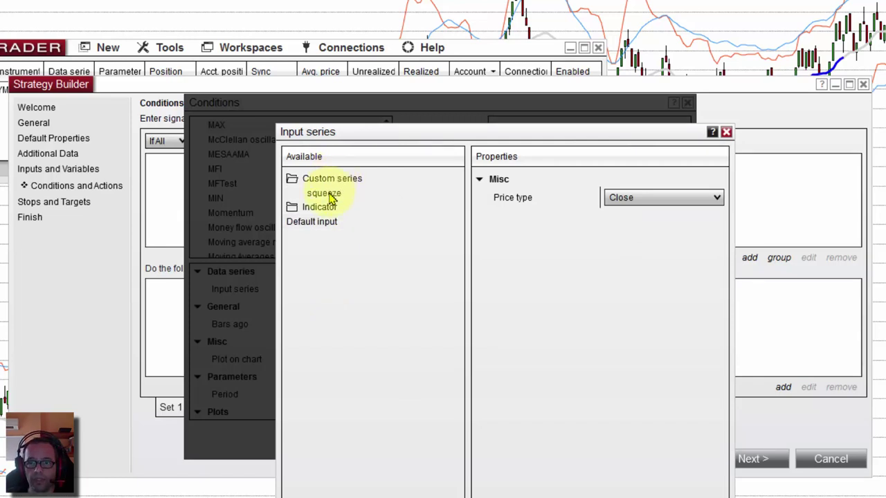
left_click(331, 195)
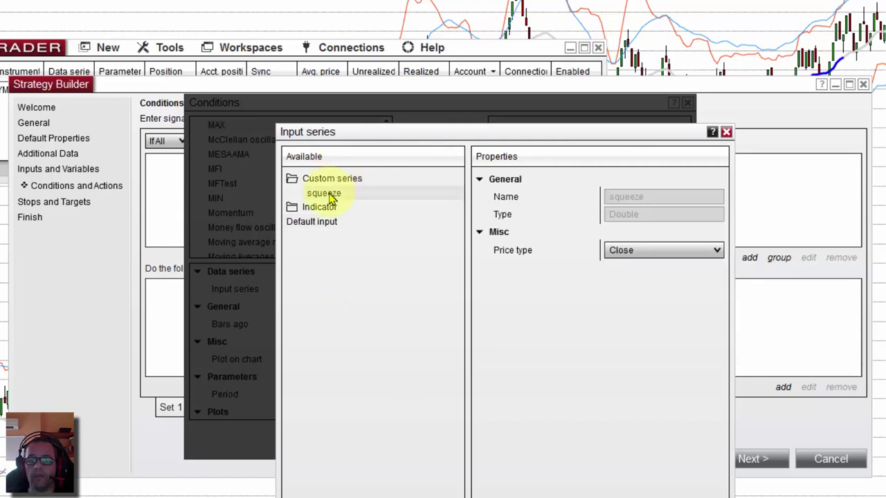
key("Return")
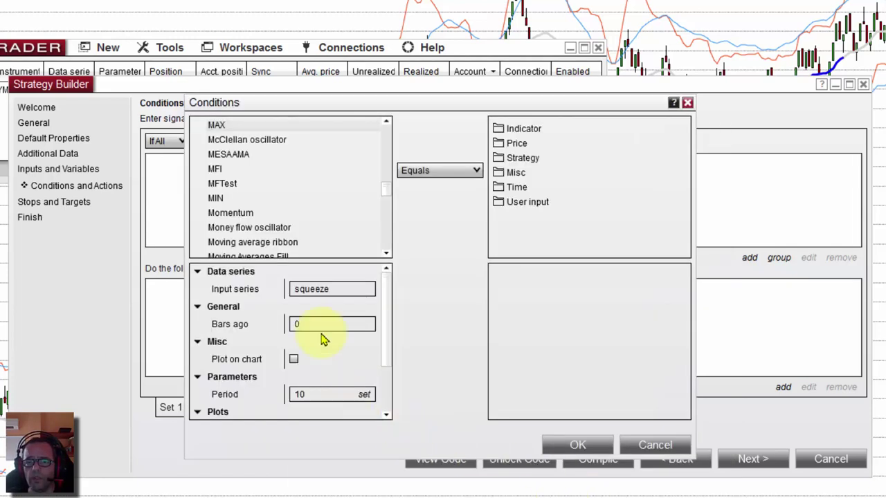
Step: Set the MAX indicator's Bars ago value to 1, keeping its period at 10
left_click(222, 126)
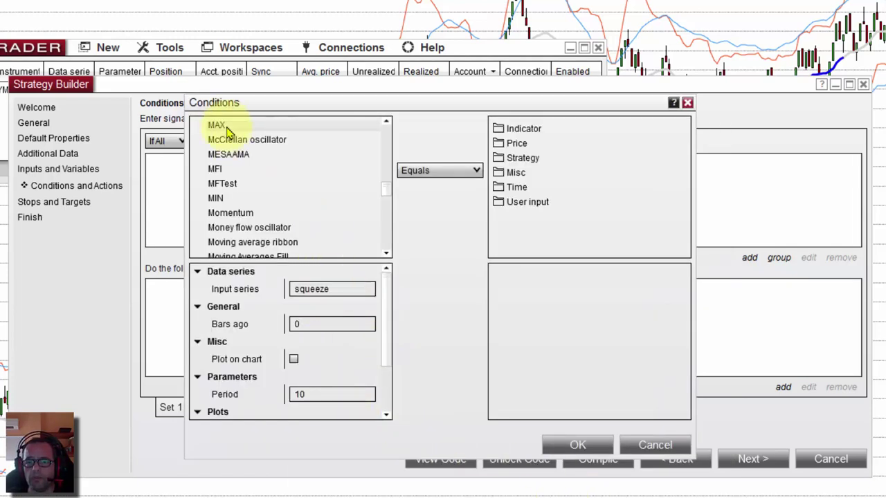
left_click(311, 394)
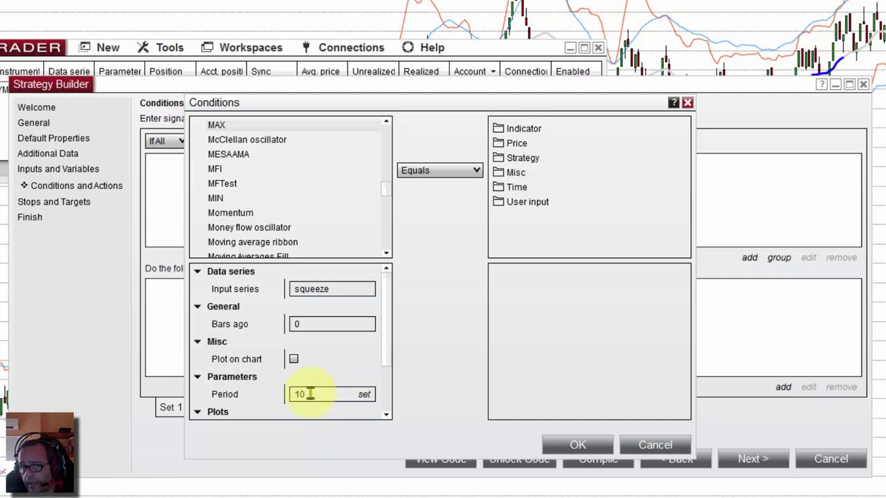
left_click(310, 322)
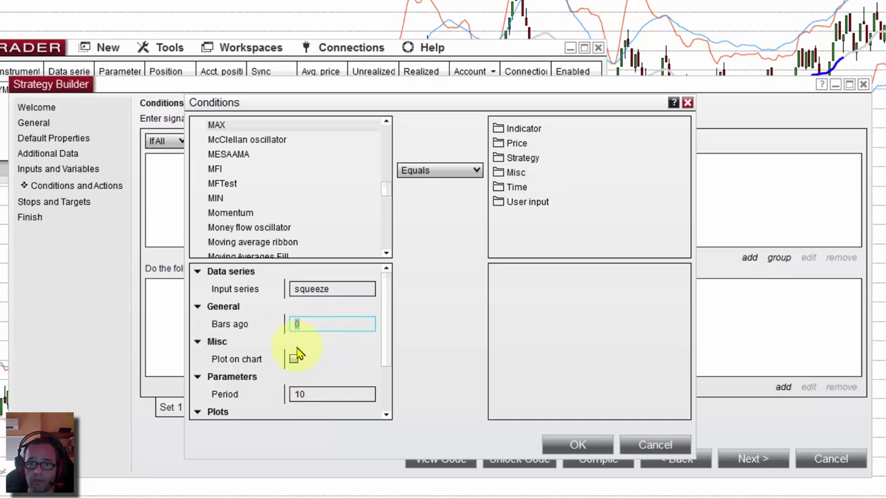
type("1")
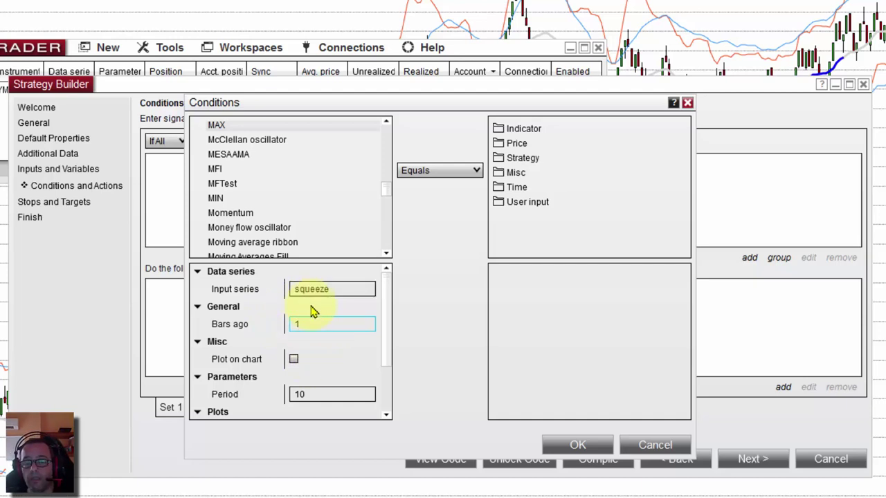
double_click(304, 327)
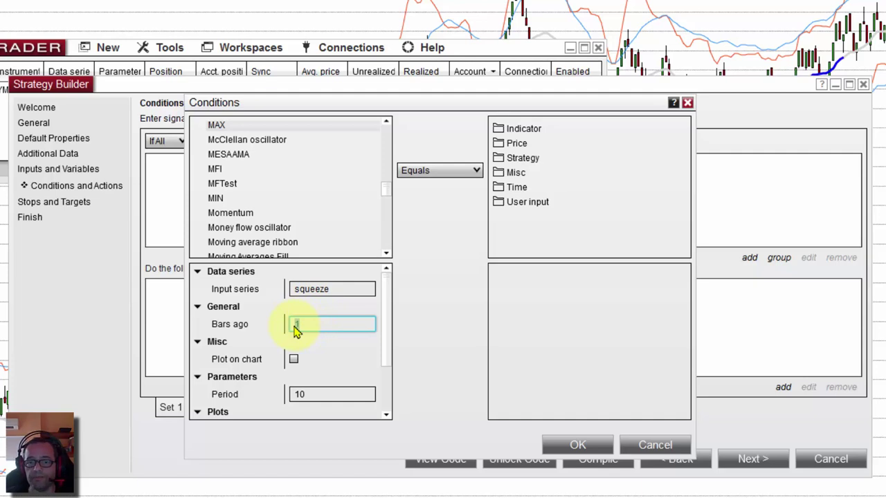
double_click(307, 395)
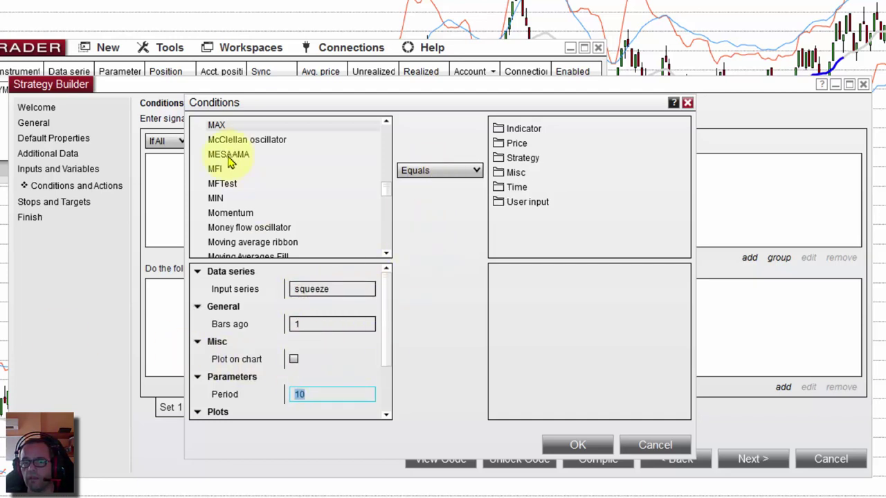
scroll(235, 173, "up", 2)
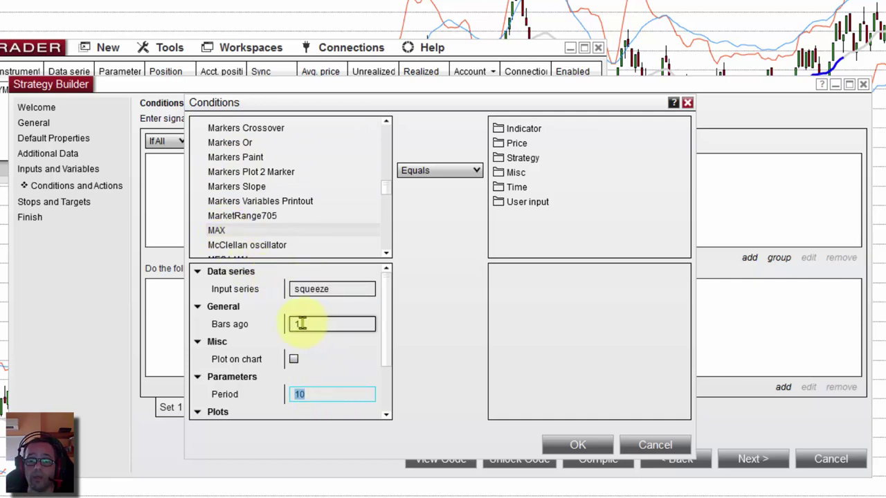
left_click(301, 394)
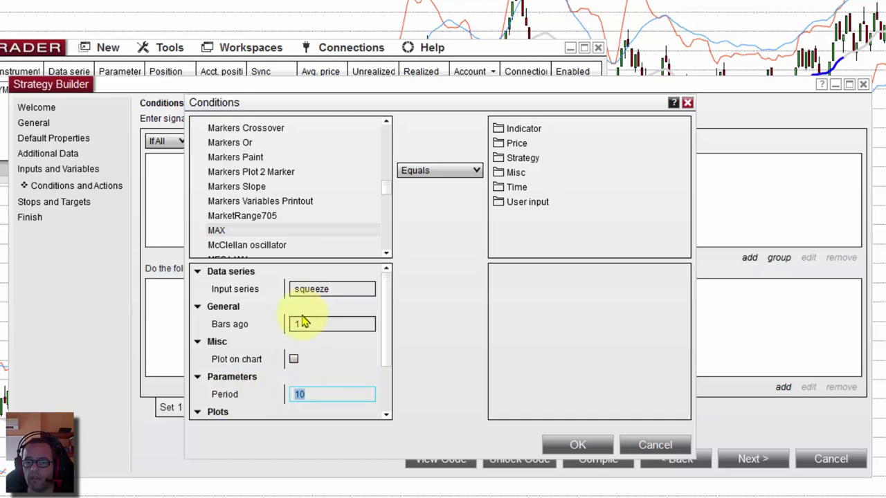
Step: Compare the MAX value as Less than the numeric value 0 and accept the condition
left_click(428, 175)
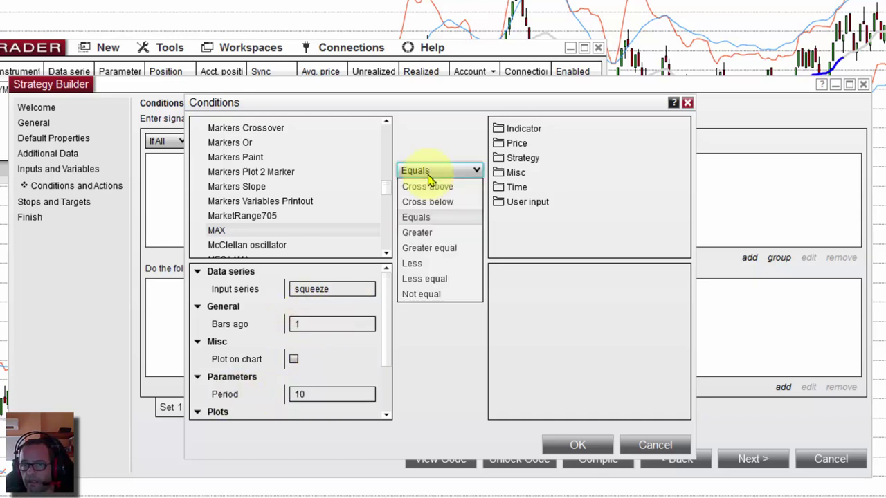
left_click(436, 265)
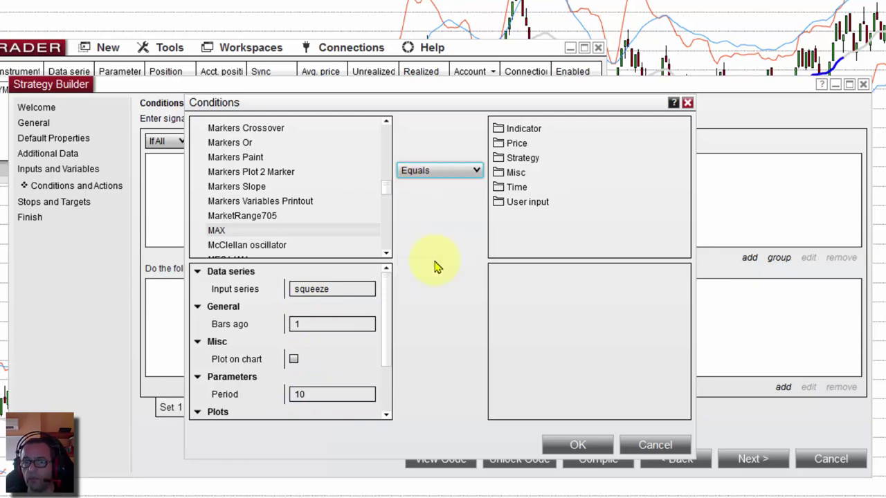
double_click(518, 173)
scroll(550, 235, "down", 3)
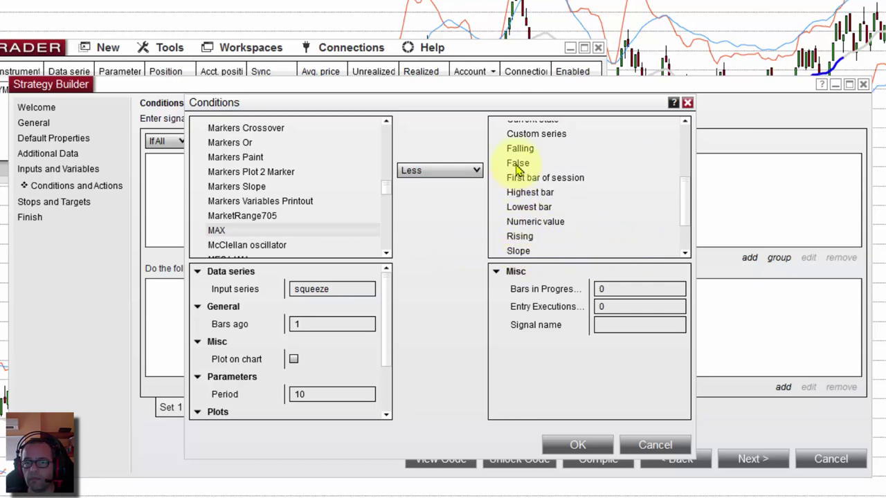
scroll(519, 173, "down", 2)
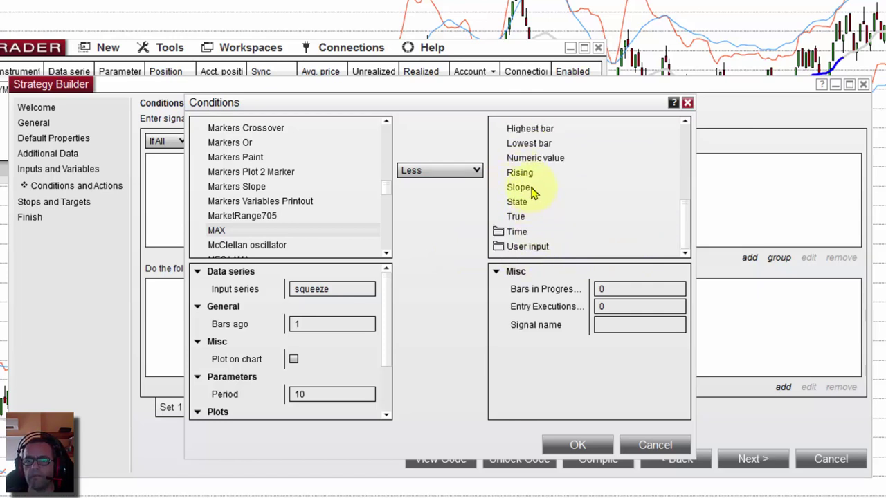
left_click(532, 159)
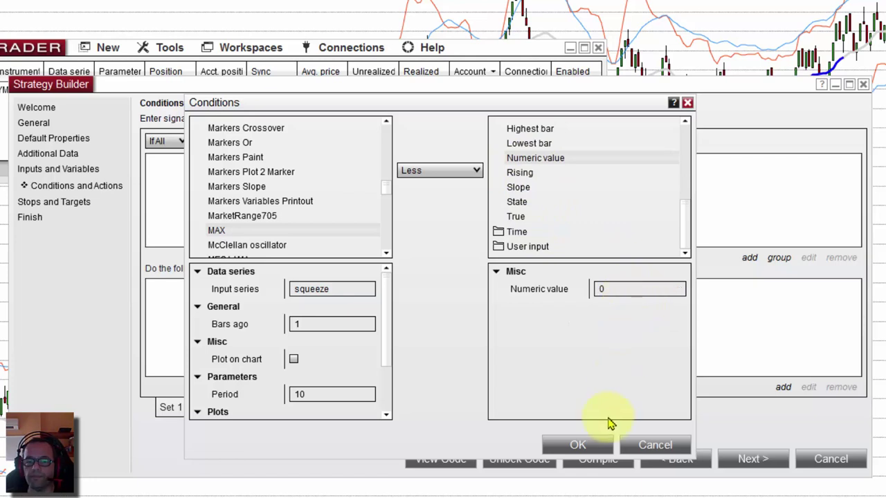
left_click(578, 445)
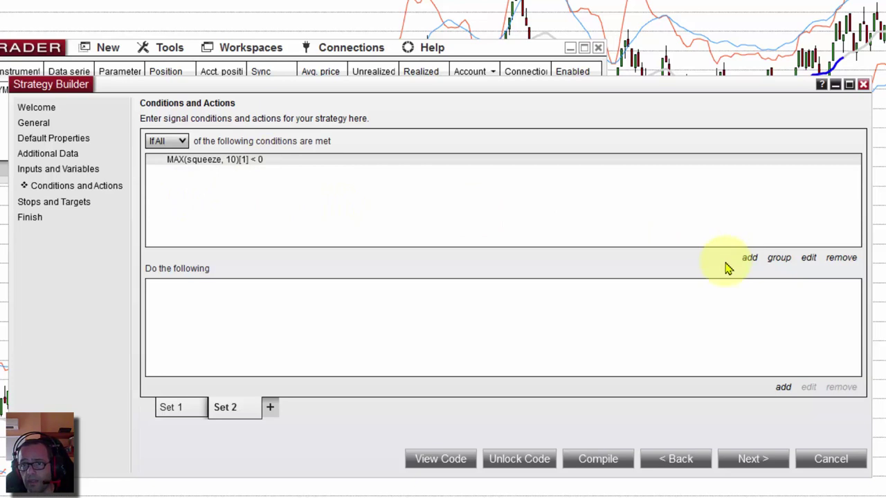
Step: Duplicate the MAX squeeze condition within Set 2 by copying and pasting it
left_click(749, 259)
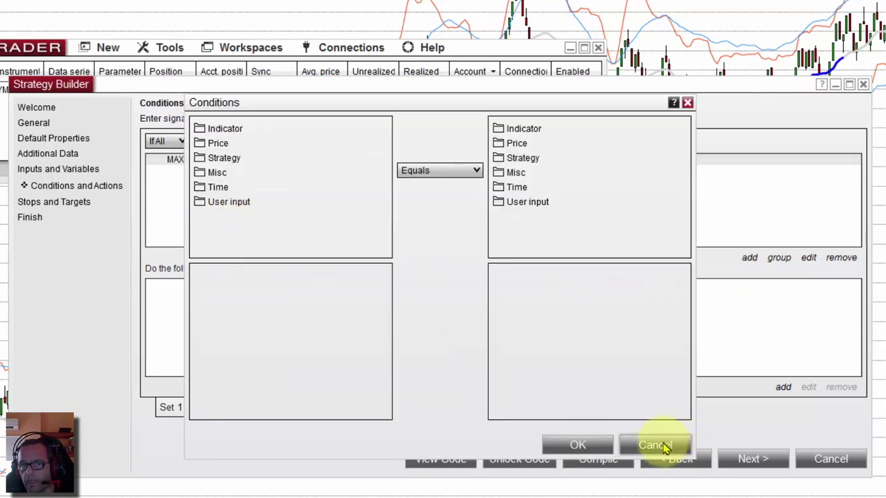
left_click(657, 445)
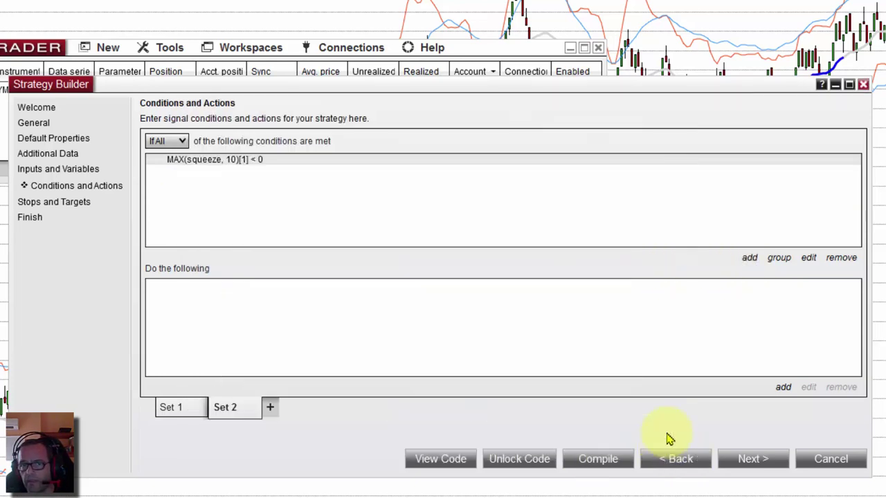
right_click(193, 166)
left_click(239, 174)
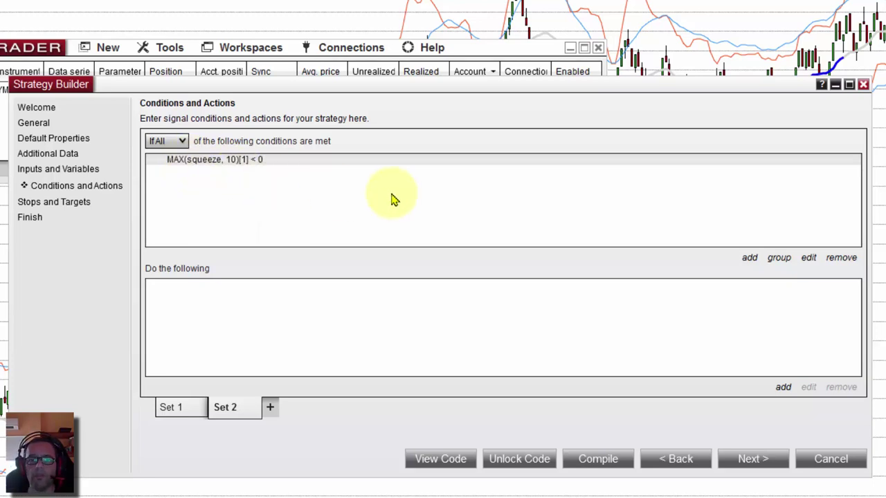
right_click(317, 185)
left_click(374, 220)
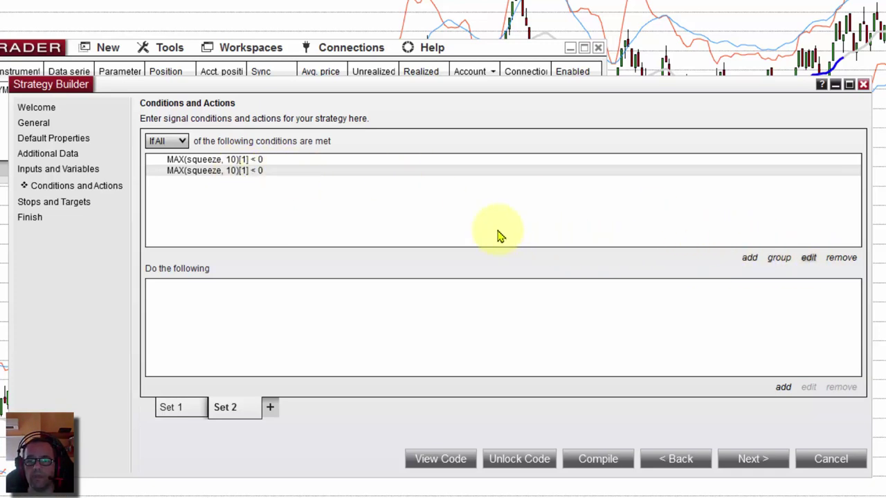
Step: In the duplicated MAX squeeze condition of Set 2, set Bars ago to 0 and the period to 1
double_click(209, 228)
left_click(322, 325)
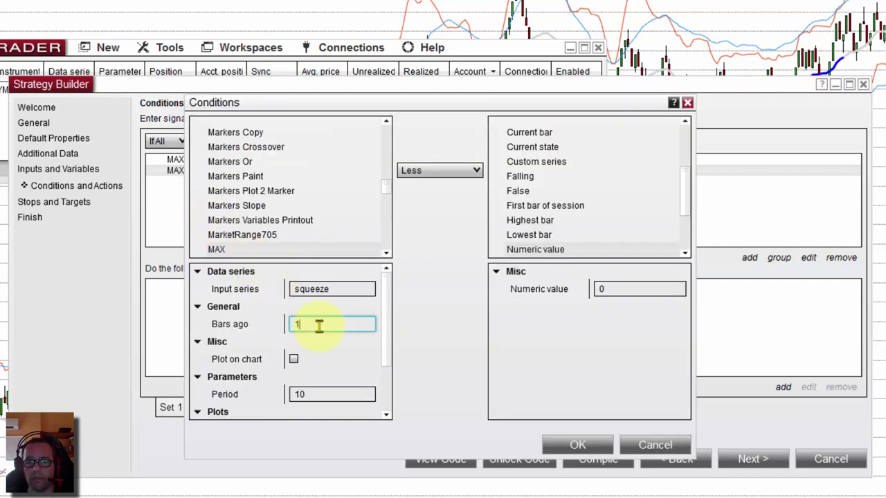
key("ctrl+a")
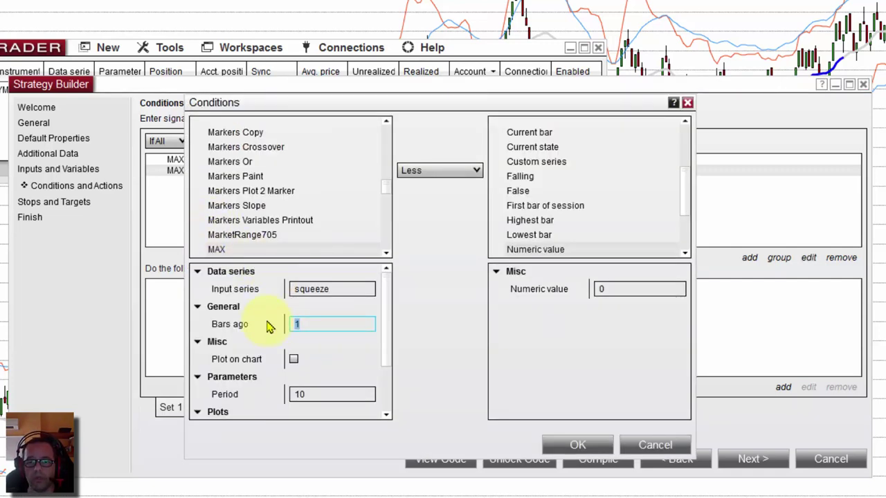
left_click(324, 394)
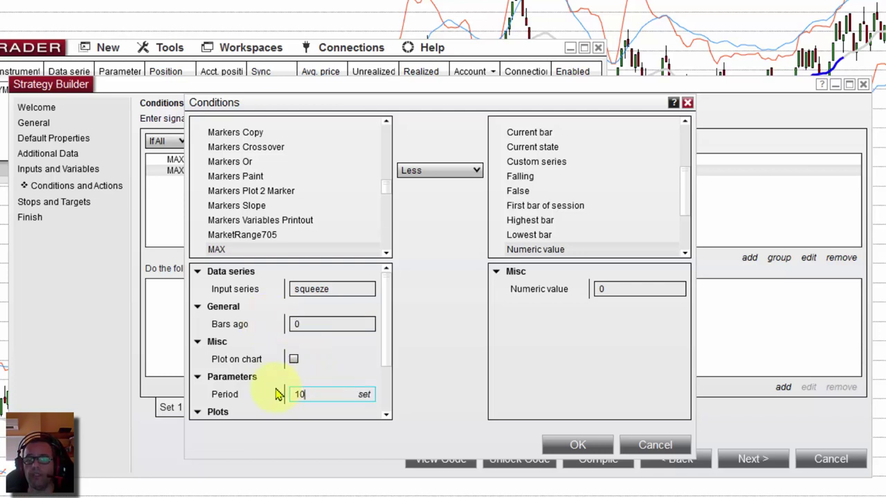
key("ctrl+a")
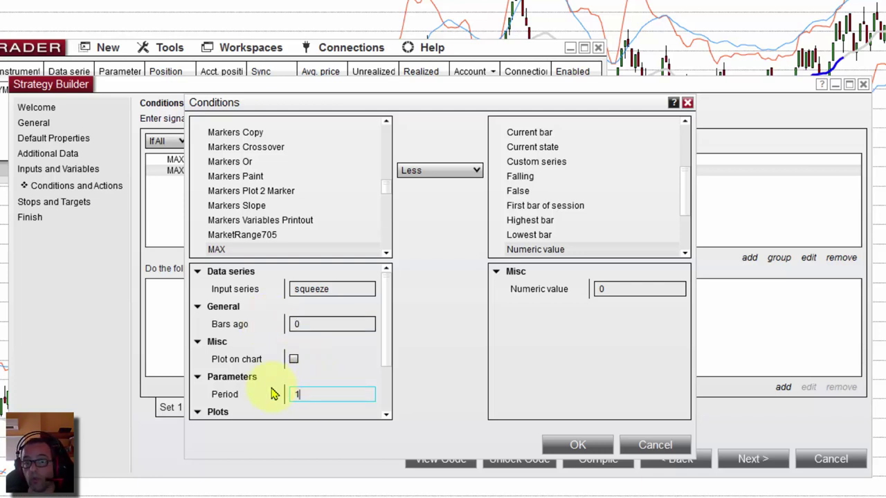
Step: Change the duplicated MAX condition's comparison to Greater than the numeric value 0 and accept it
left_click(415, 171)
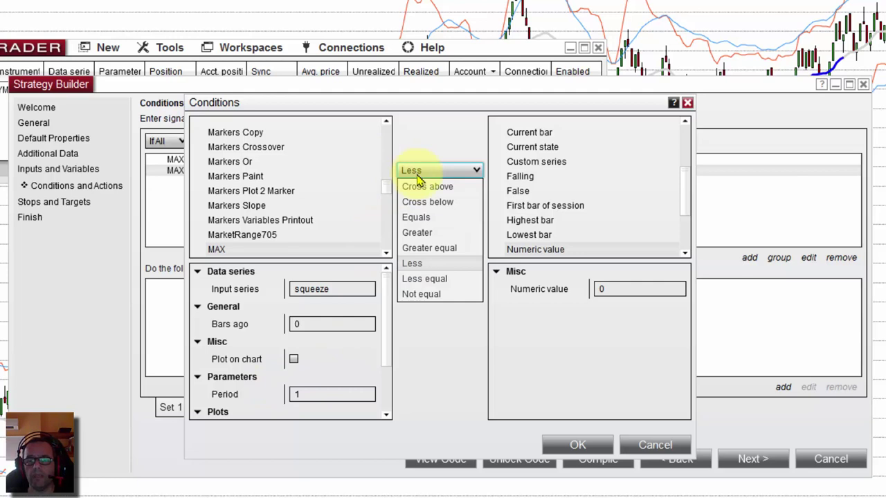
left_click(420, 233)
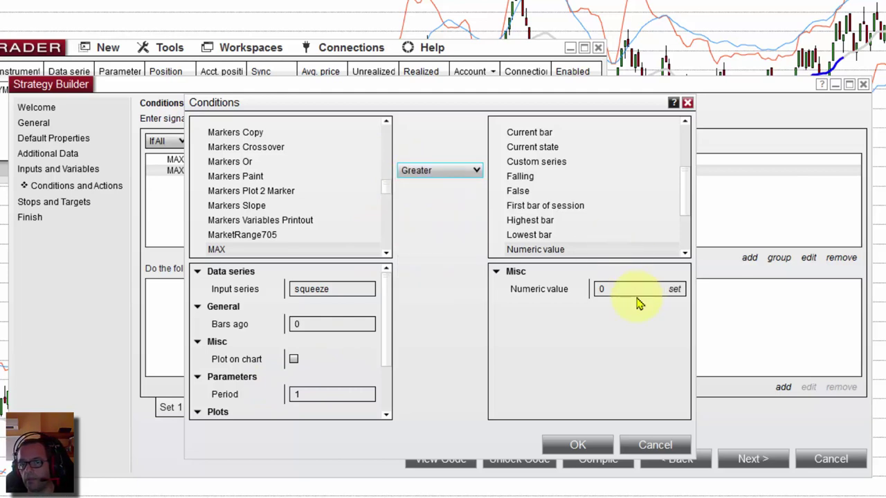
left_click(578, 444)
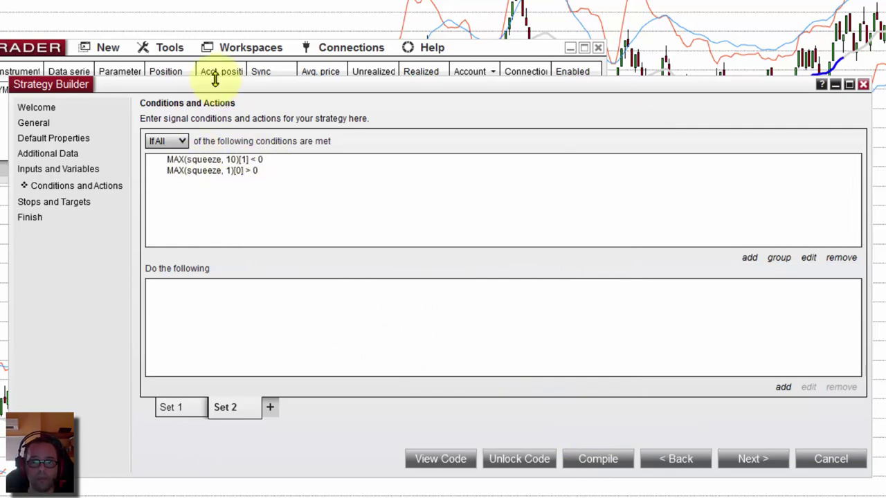
Step: Add a new condition to Set 2 with the SMA indicator as its first operand
left_click_drag(216, 89, 612, 28)
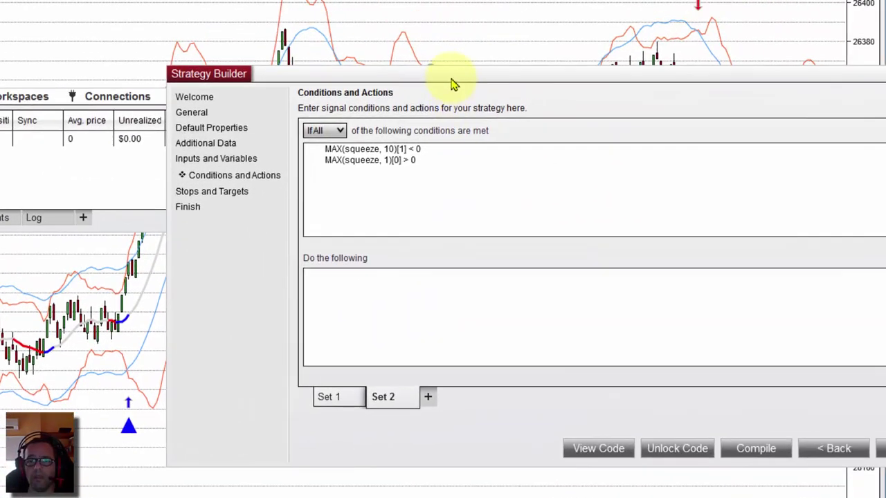
left_click_drag(692, 17, 472, 23)
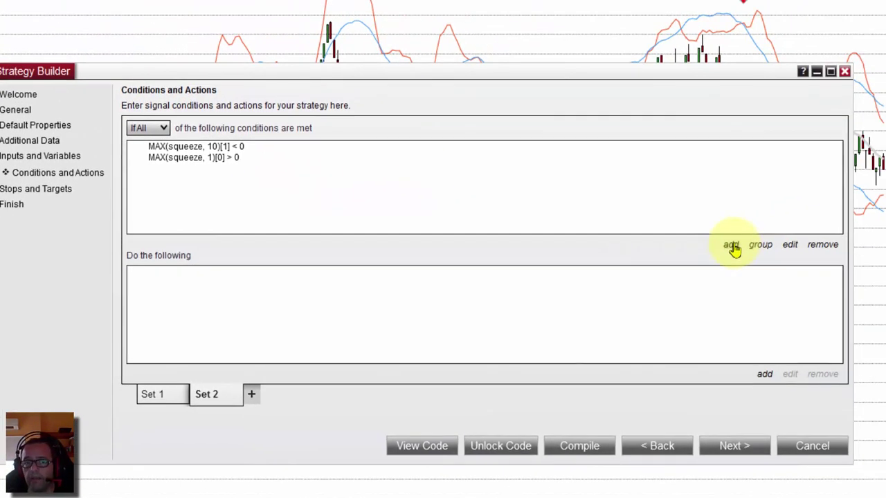
left_click(731, 246)
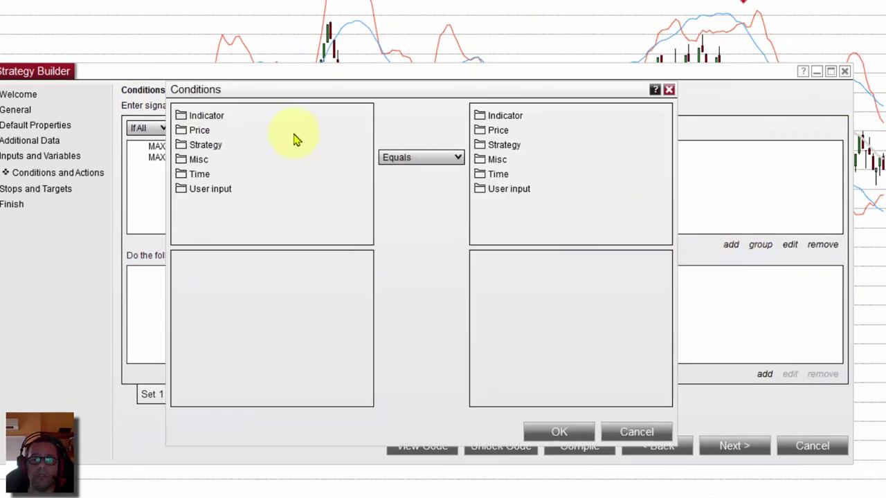
left_click(213, 120)
left_click_drag(367, 129, 376, 184)
scroll(273, 179, "down", 4)
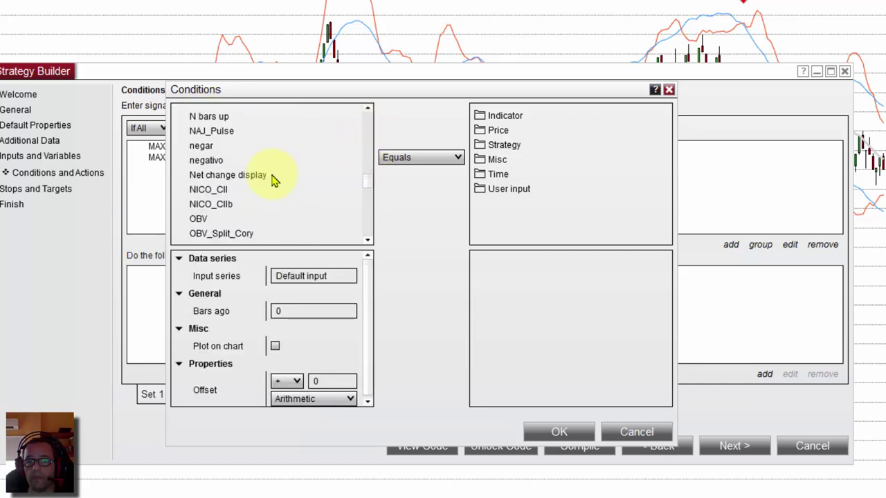
scroll(263, 175, "down", 15)
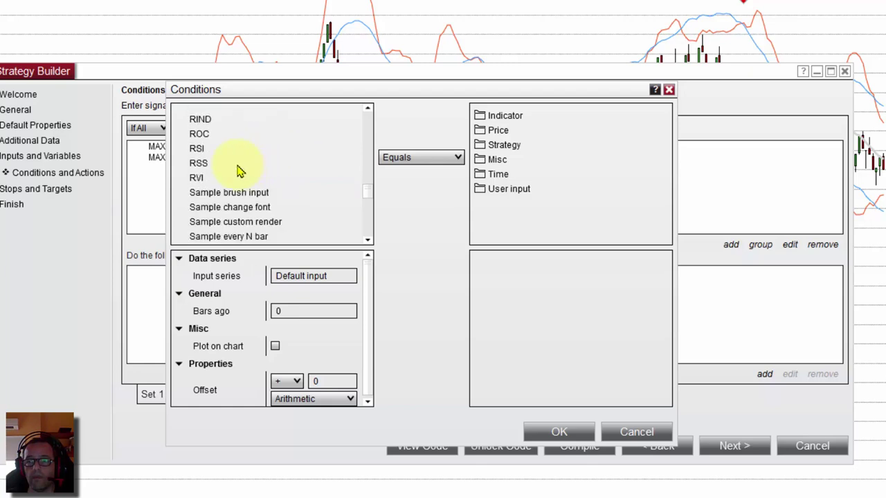
scroll(239, 171, "down", 12)
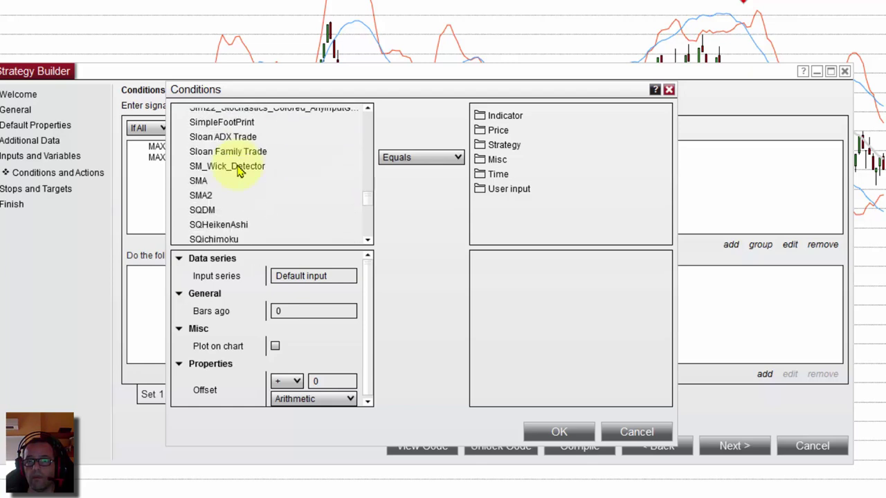
scroll(239, 171, "down", 5)
left_click(198, 113)
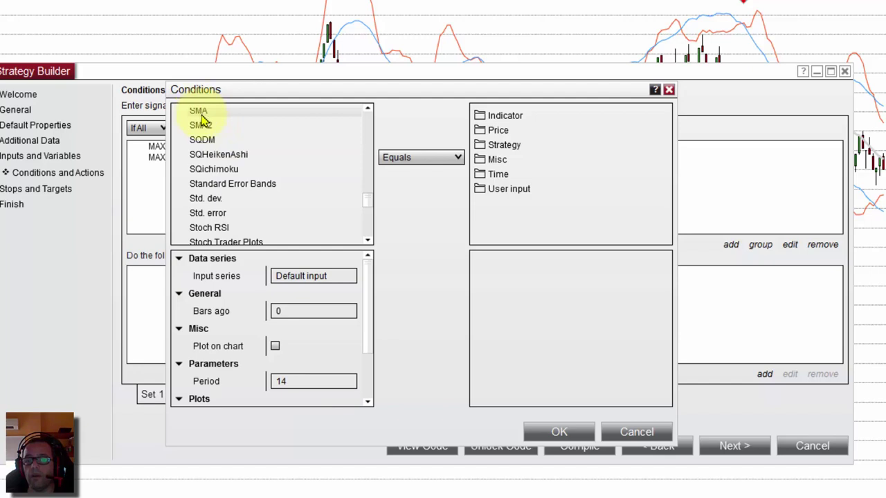
Step: Link the first SMA's period to the user input Period, keeping Bars ago at 0
mouse_move(296, 380)
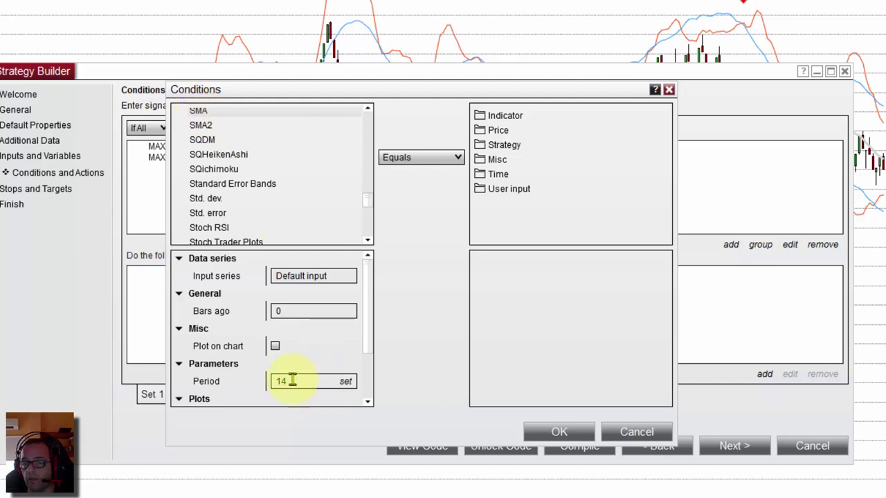
left_click(346, 383)
double_click(297, 142)
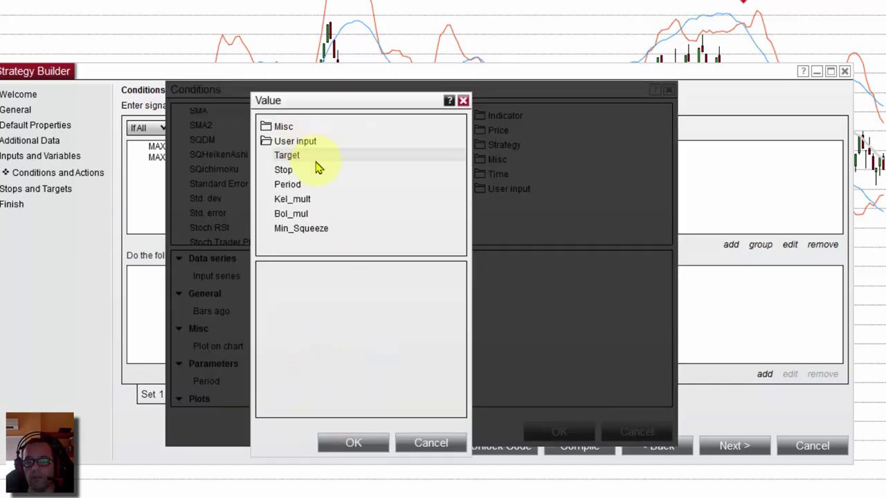
left_click(348, 442)
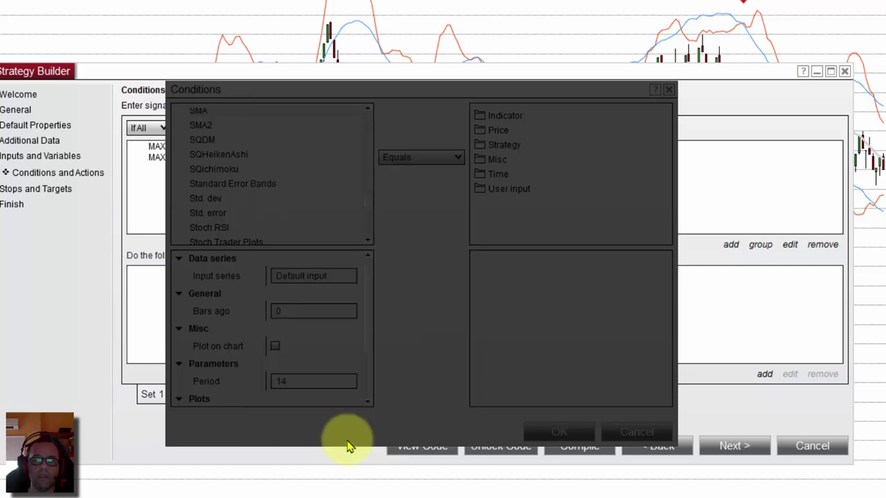
left_click(286, 311)
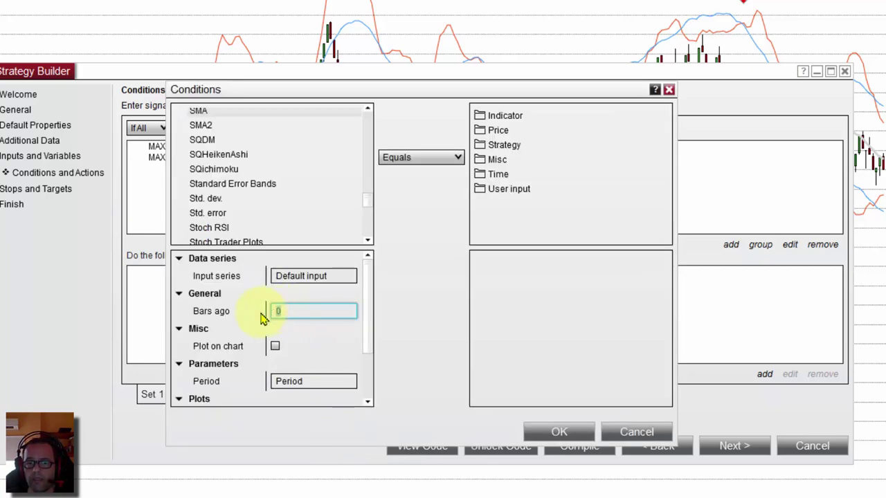
Step: Set the comparison to Greater and choose the SMA indicator as the condition's second operand
left_click(421, 155)
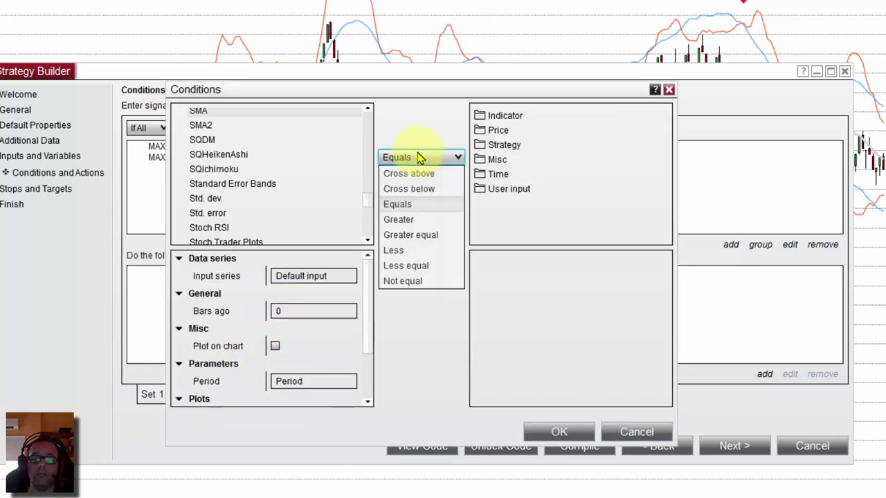
left_click(409, 220)
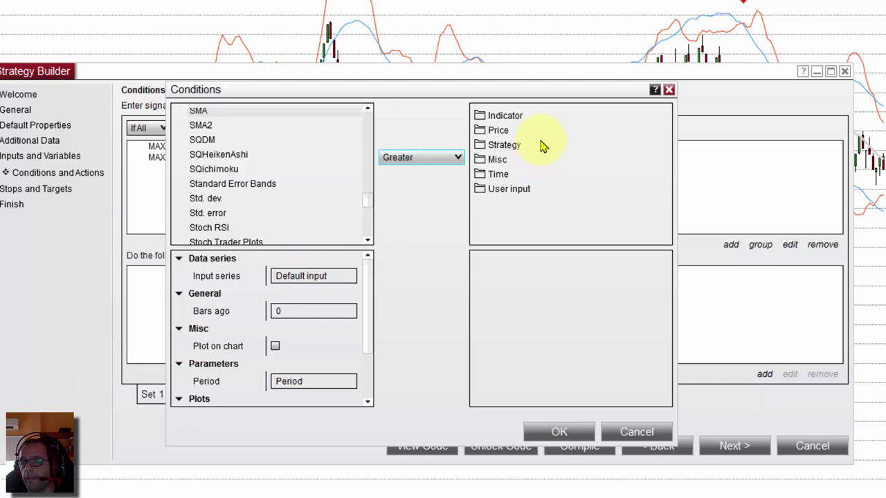
left_click(504, 119)
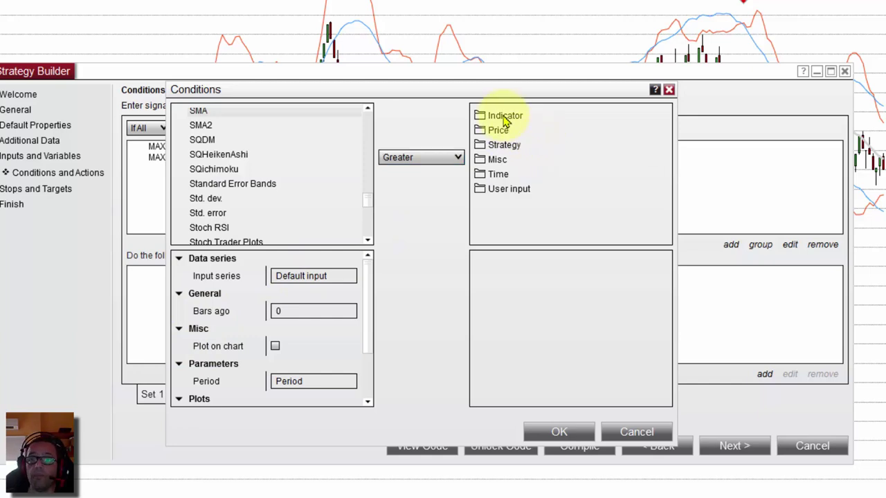
double_click(509, 117)
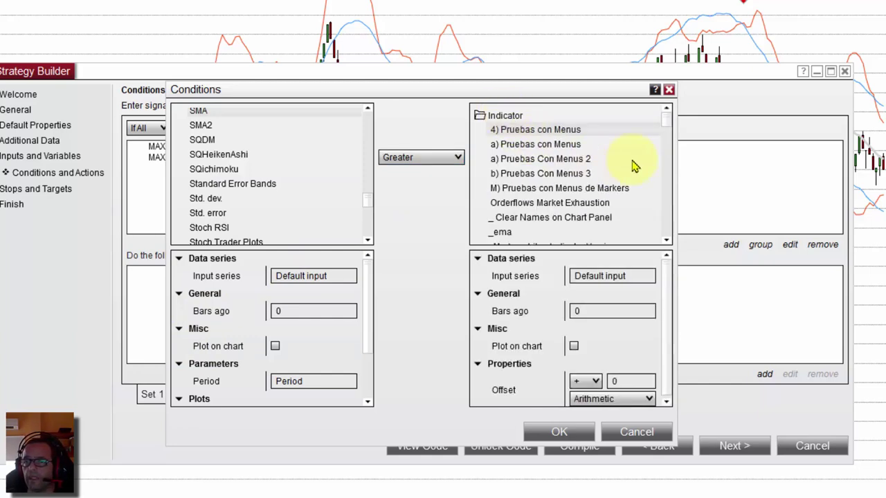
left_click(668, 136)
left_click_drag(668, 137, 667, 193)
scroll(581, 198, "down", 10)
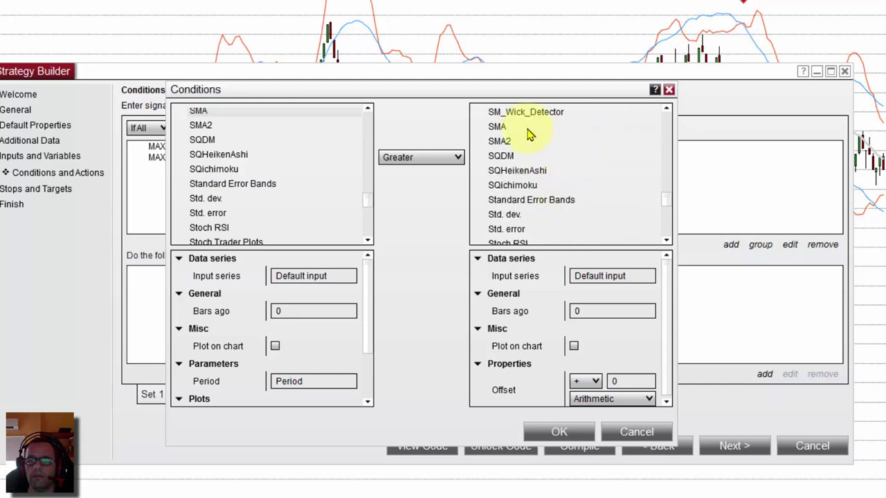
left_click(497, 128)
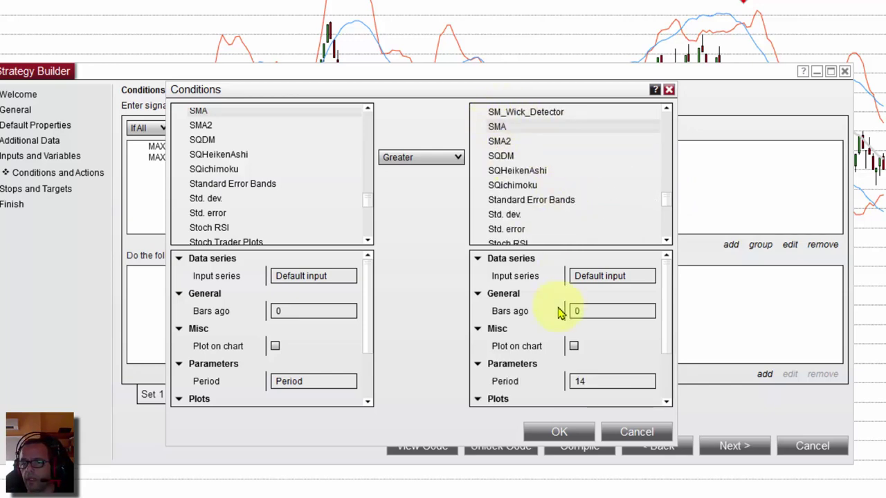
Step: Set the second SMA's Bars ago to 1, link its period to the user input Period, and accept the condition
left_click(592, 311)
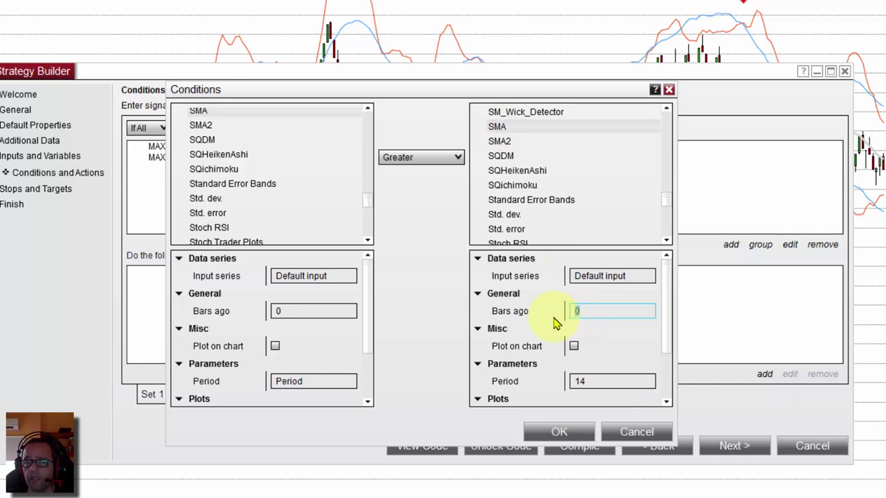
left_click(614, 381)
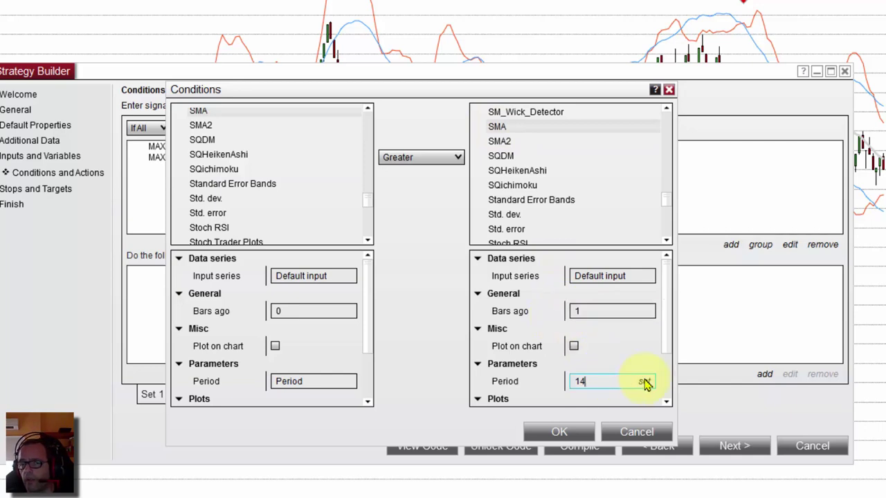
left_click(647, 381)
double_click(294, 142)
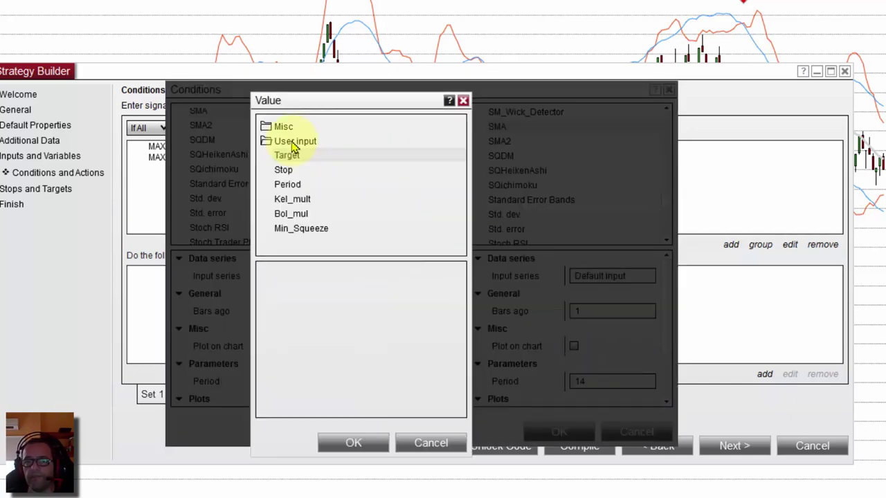
left_click(294, 185)
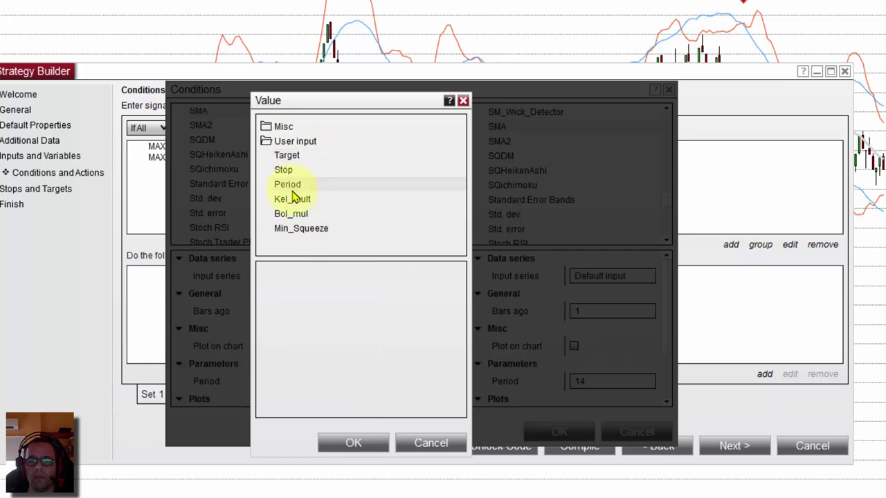
left_click(354, 444)
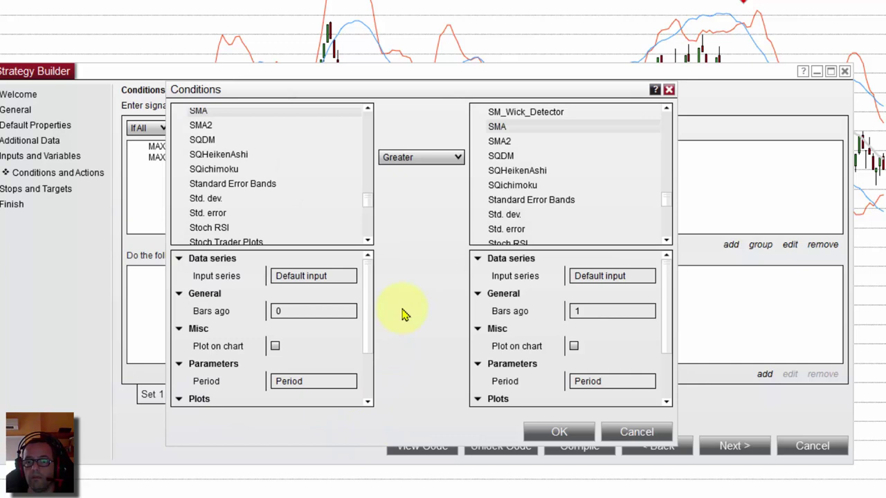
left_click(561, 430)
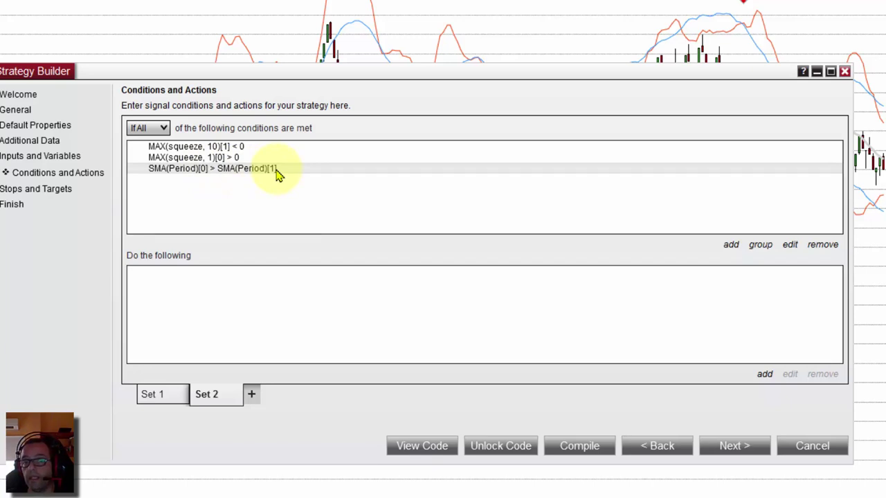
Step: Link the period of Set 2's first MAX condition to the user input Min_Squeeze and accept the condition
left_click(207, 148)
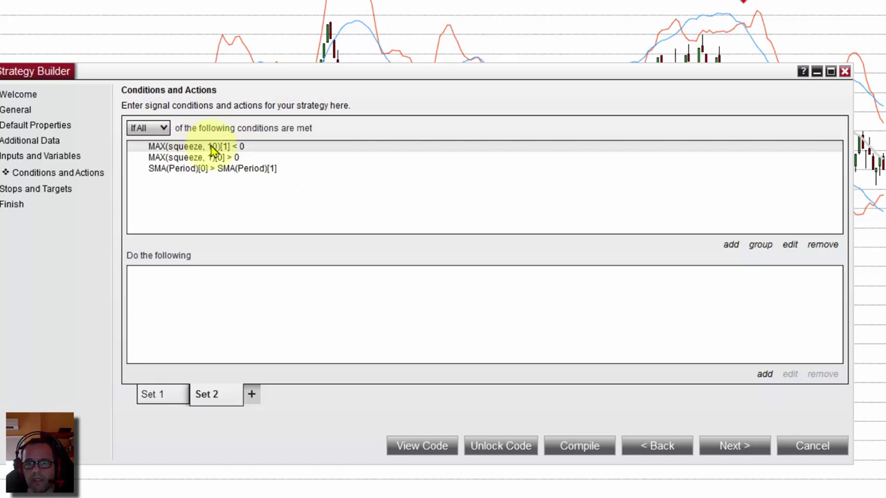
left_click(666, 451)
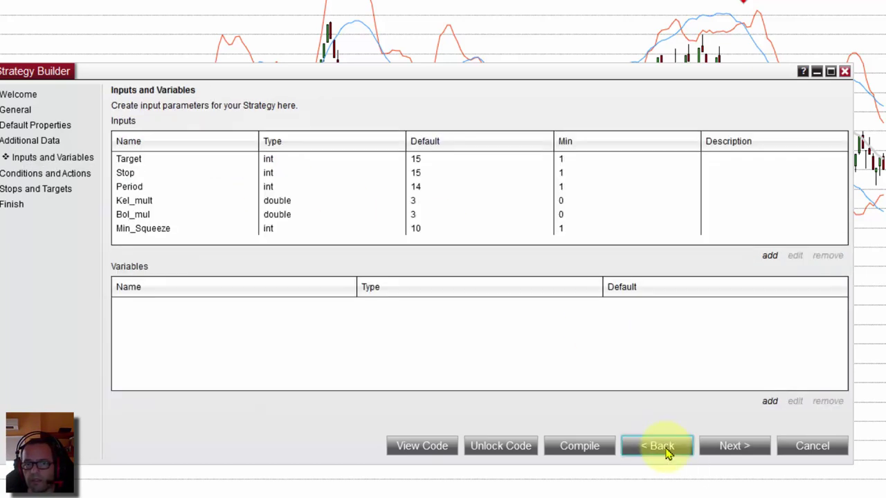
left_click(135, 231)
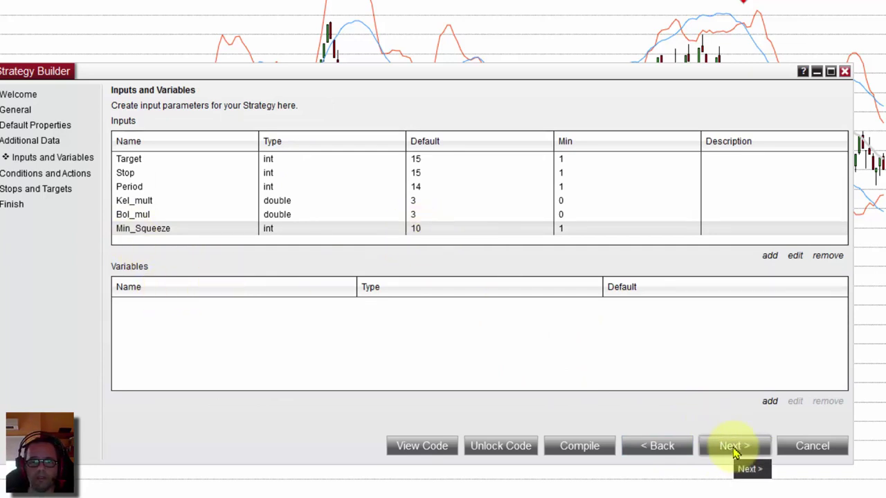
left_click(735, 449)
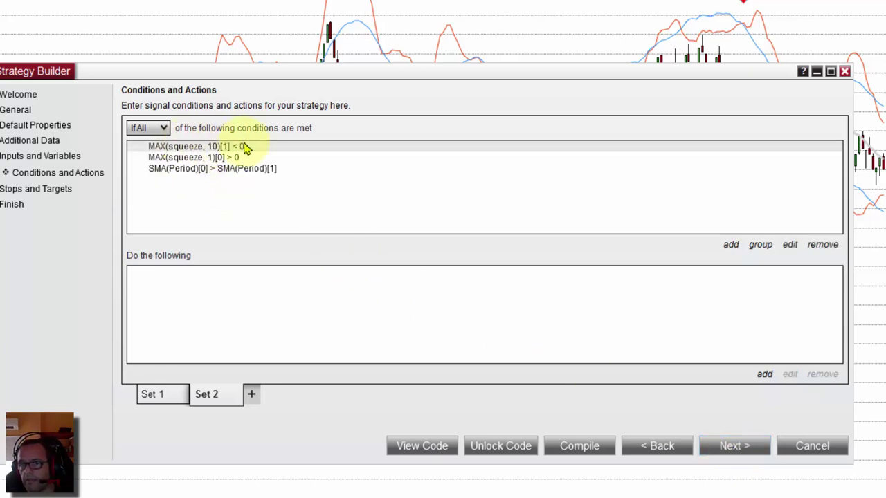
left_click(790, 247)
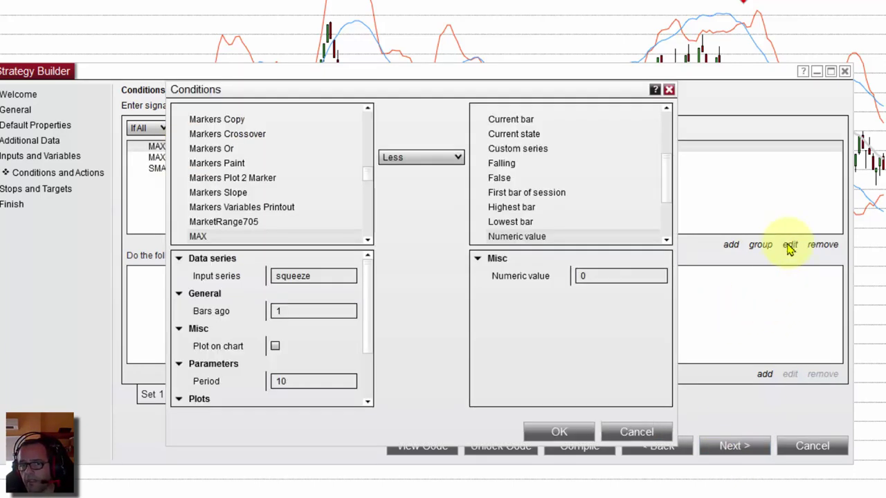
left_click(295, 382)
double_click(295, 381)
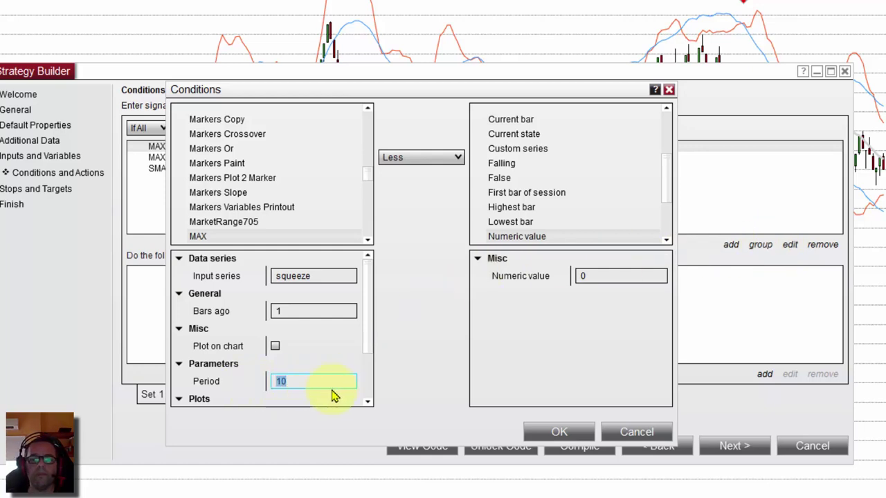
left_click(346, 383)
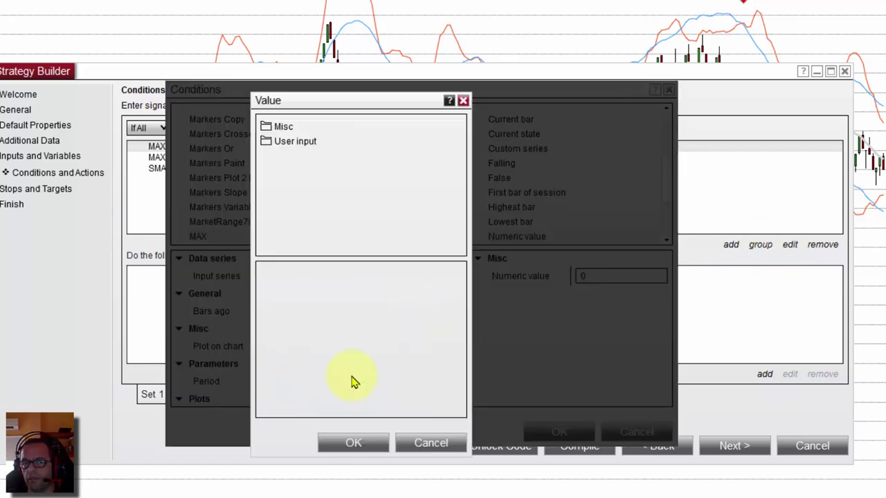
double_click(291, 143)
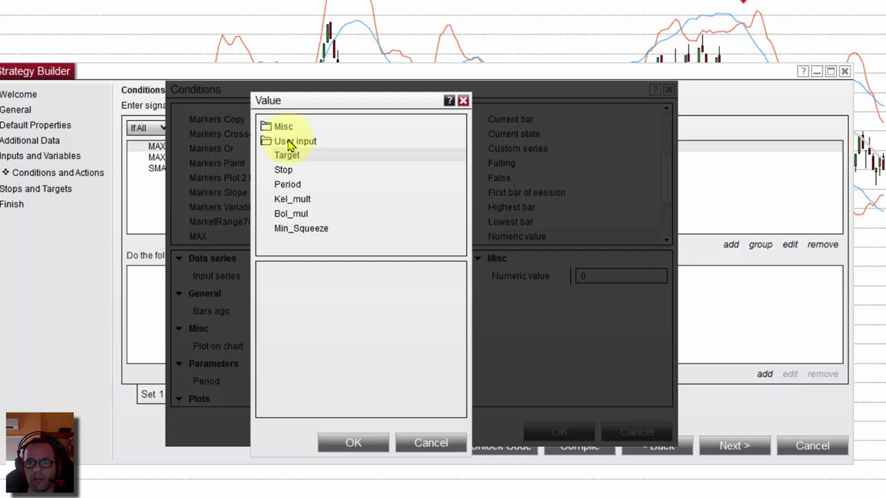
left_click(298, 228)
left_click(372, 446)
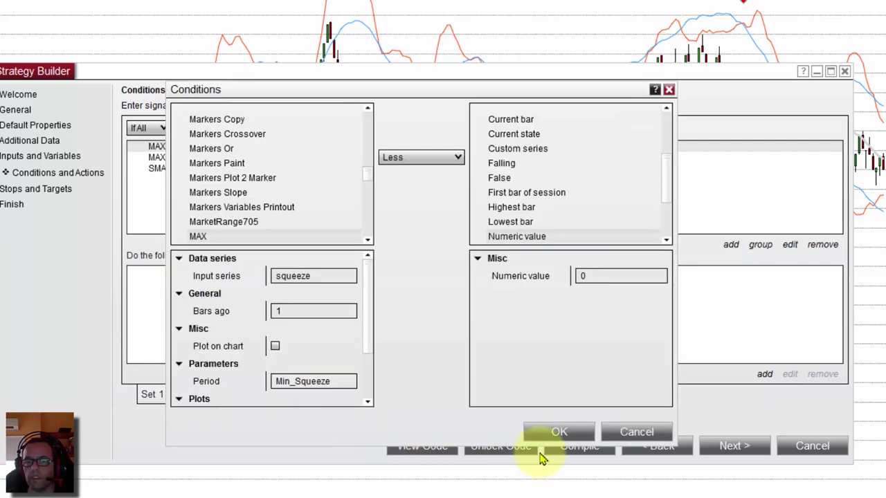
left_click(560, 432)
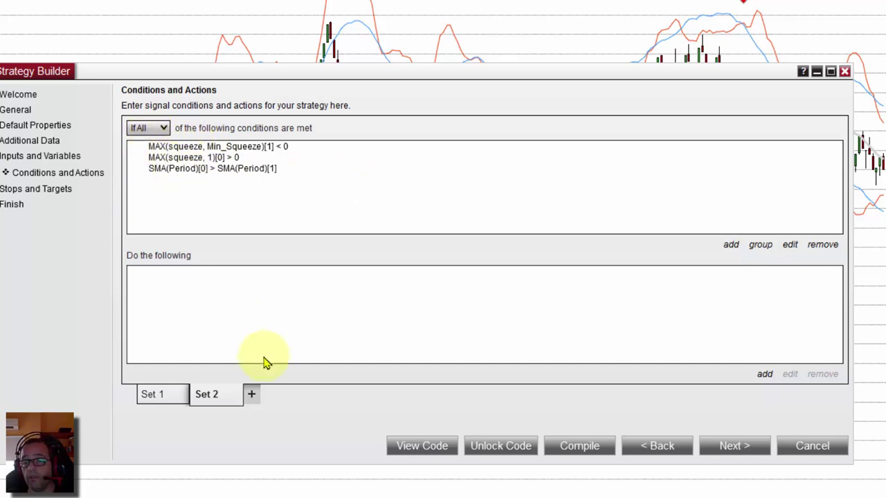
Step: Add an Enter long position action to Set 2 with the default quantity
left_click(764, 375)
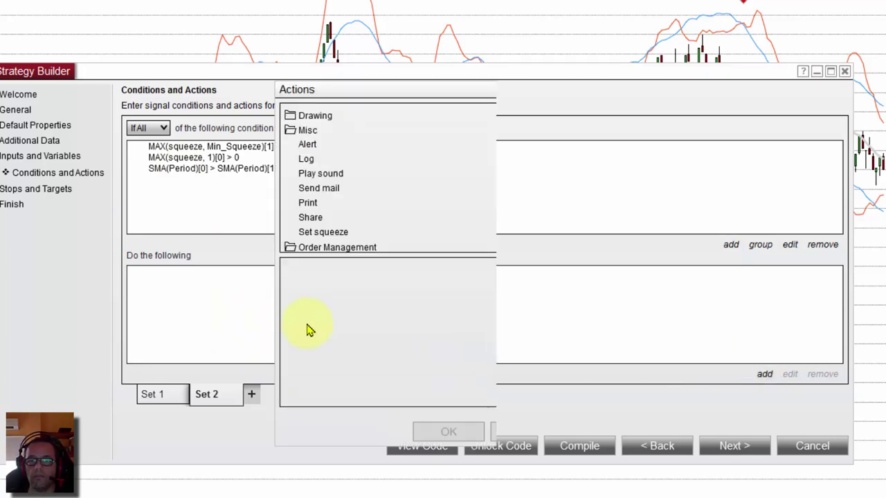
left_click(312, 146)
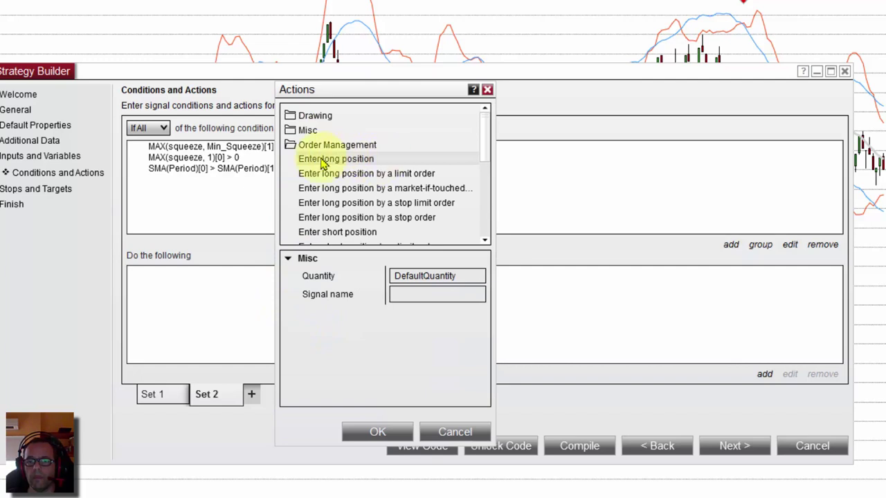
left_click(377, 431)
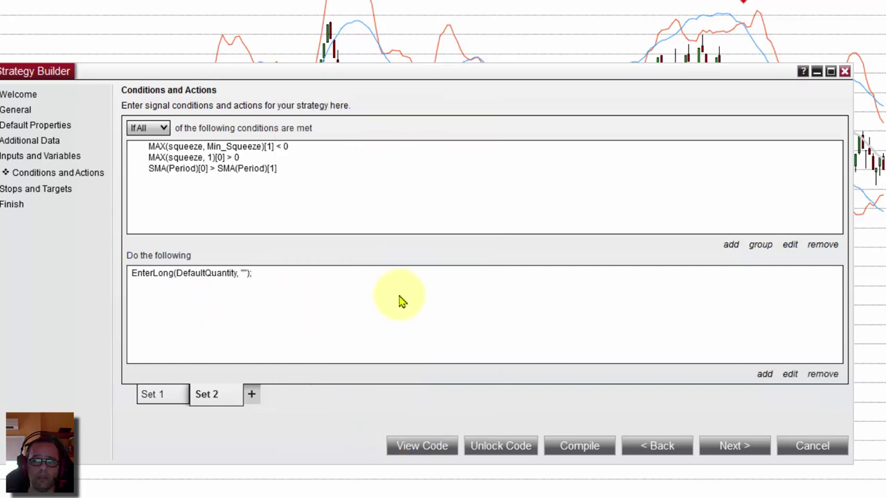
Step: Start a second Set 2 action that draws a vertical line, with its color set to blue
left_click(764, 376)
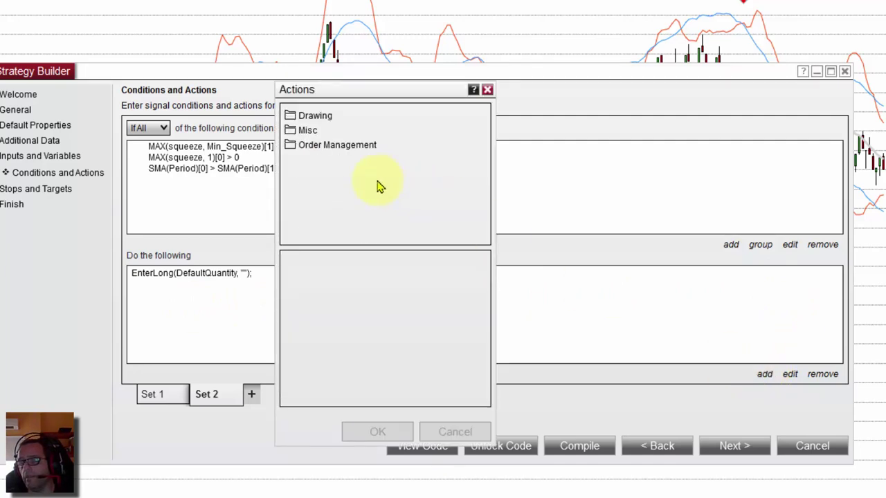
double_click(319, 118)
mouse_move(485, 130)
left_mouse_down()
mouse_move(503, 229)
mouse_move(389, 226)
left_mouse_up()
left_click(321, 205)
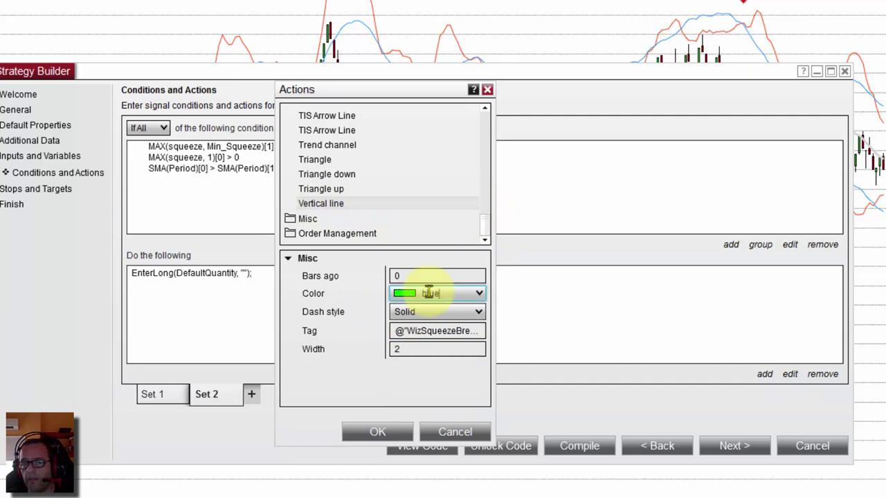
Step: Append a third string holding the Current bar value to the vertical line's tag, and accept the drawing action
left_click(398, 332)
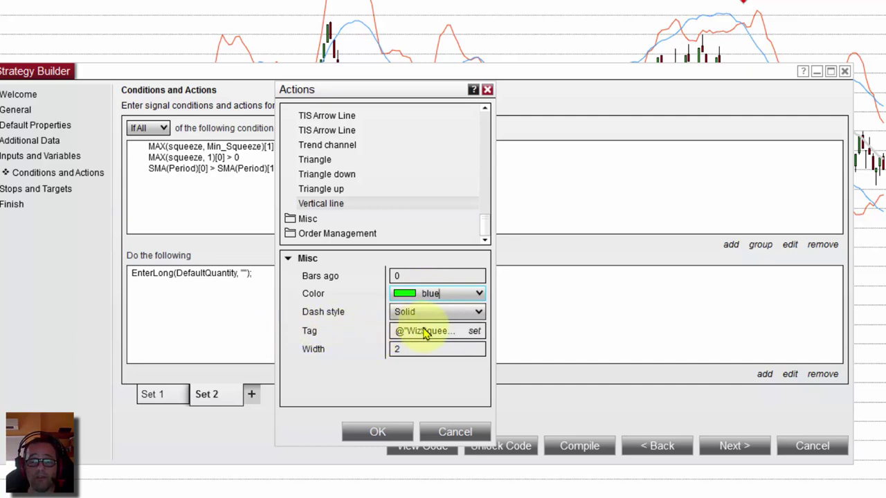
left_click(475, 332)
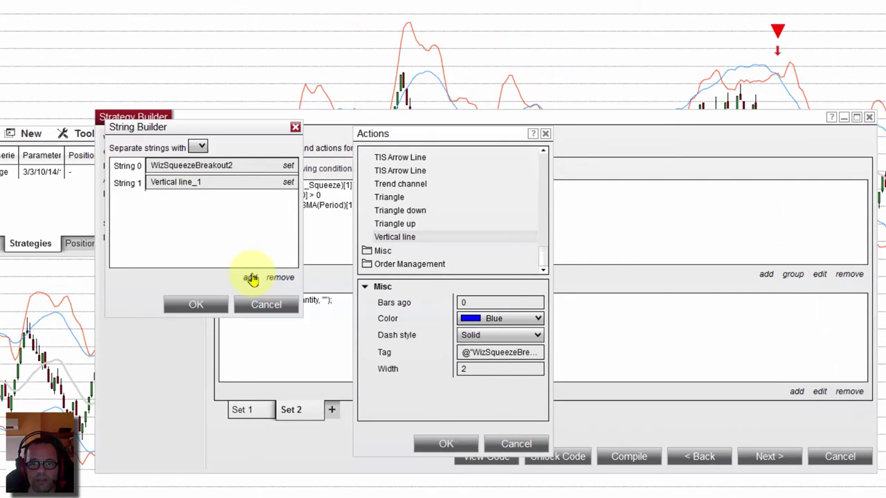
left_click(250, 278)
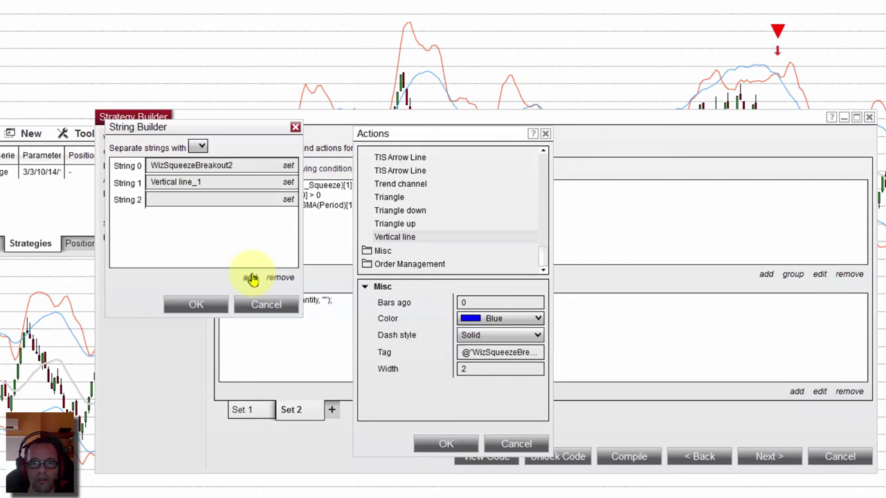
left_click(289, 201)
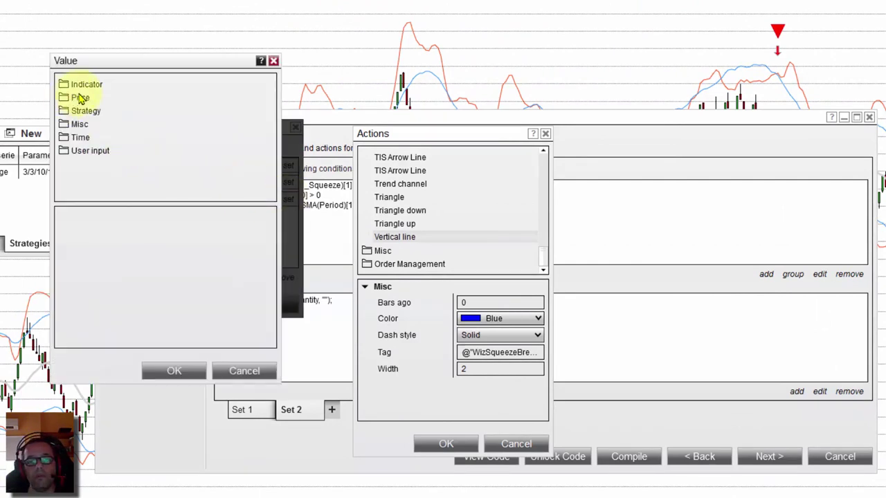
left_click(80, 125)
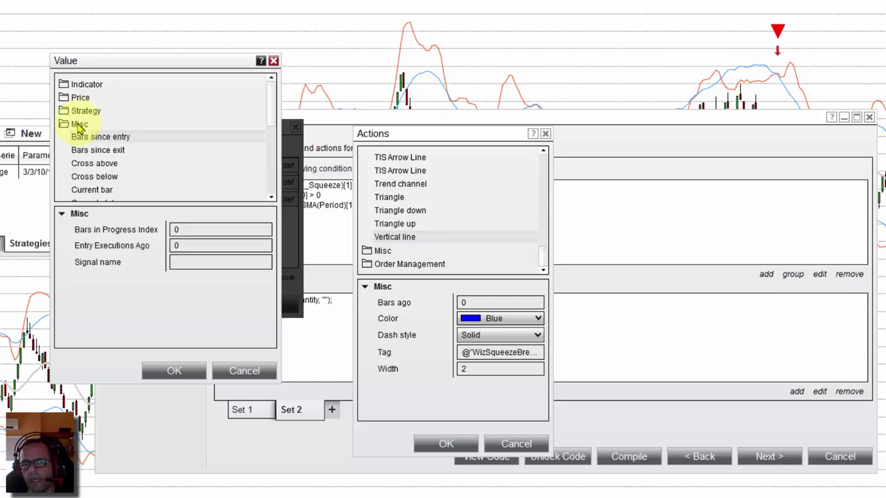
left_click(92, 190)
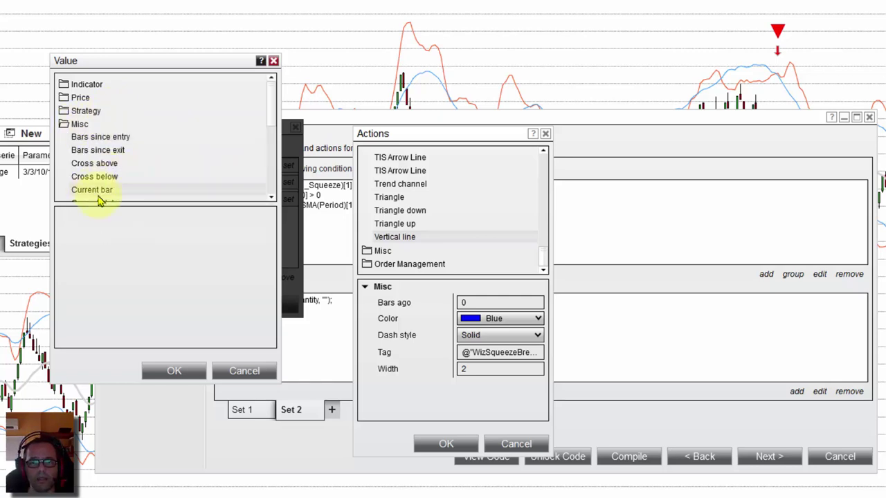
left_click(181, 372)
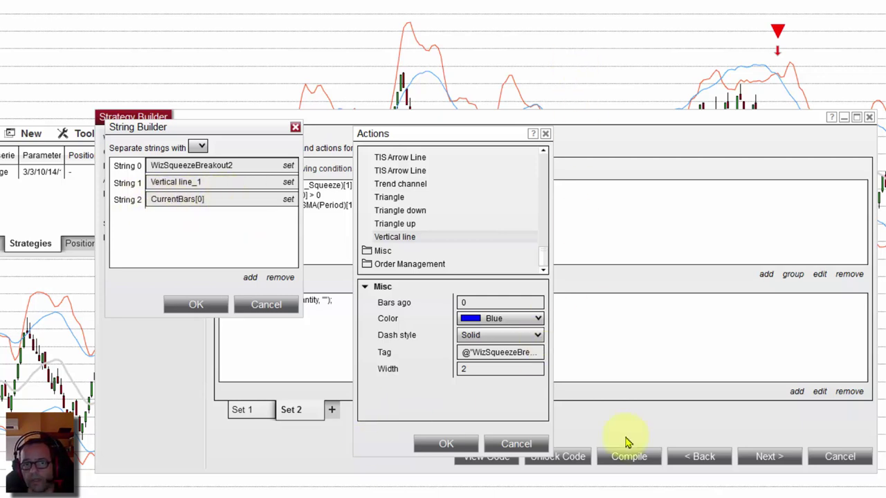
left_click(196, 306)
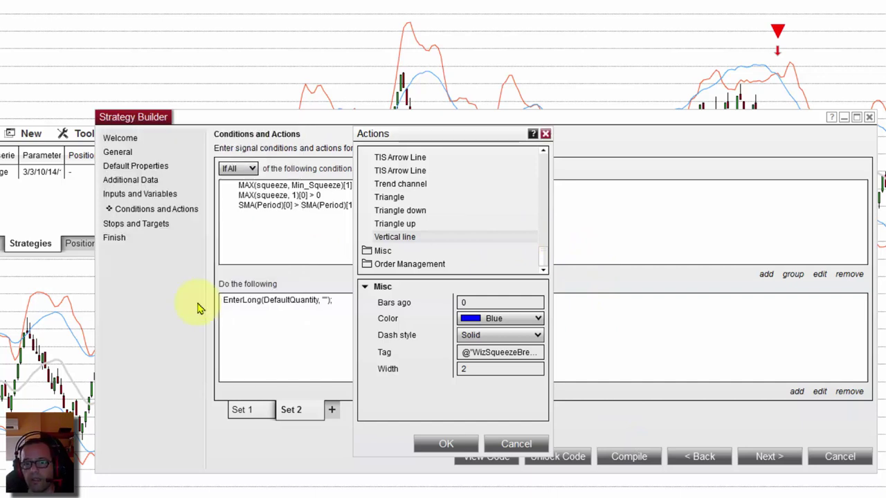
left_click(447, 444)
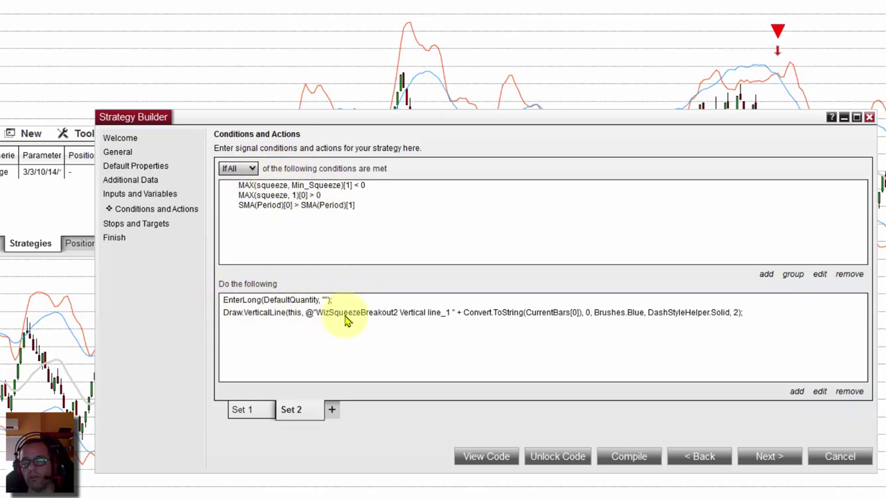
Step: Duplicate Set 2 as Set 3 and change the copy's long entry action to Enter short position
right_click(291, 414)
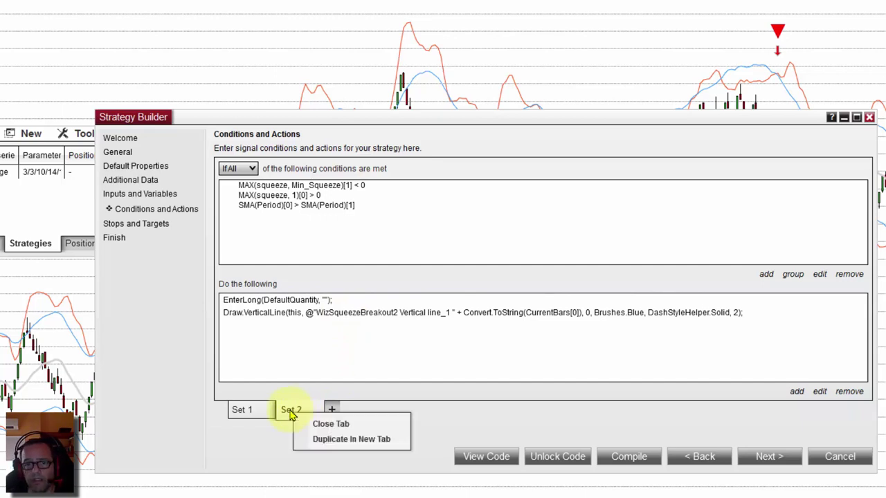
left_click(338, 440)
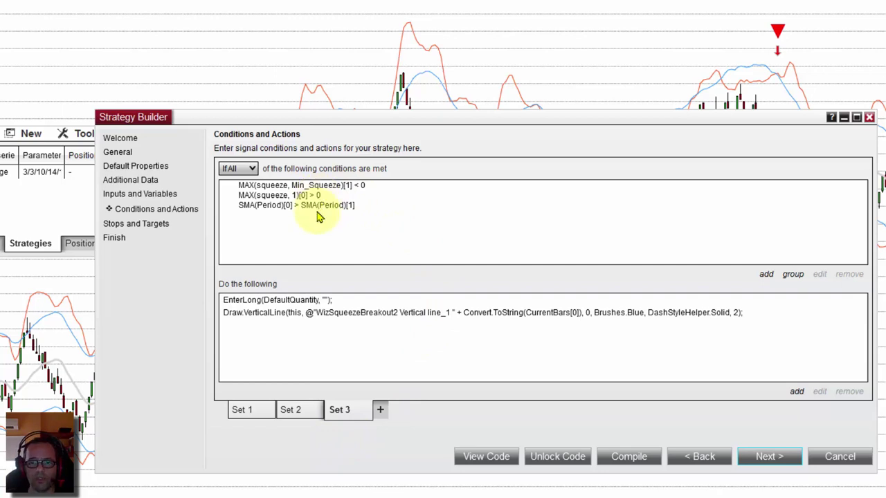
left_click(273, 301)
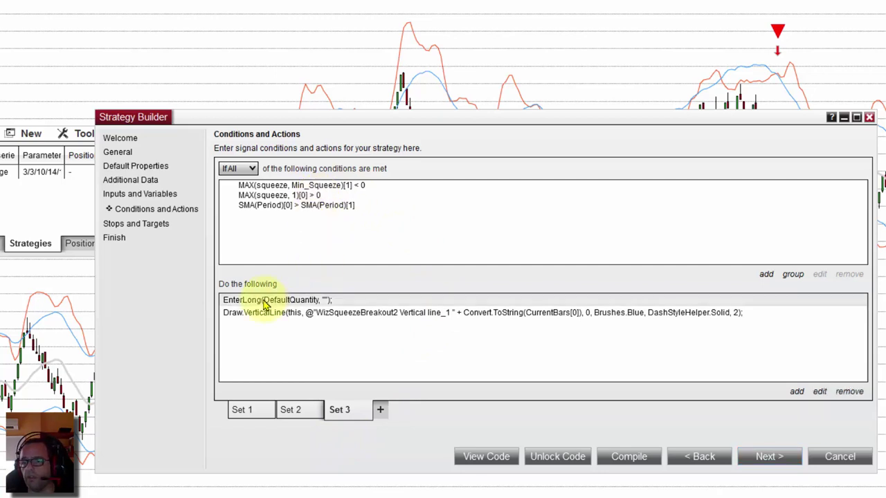
left_click(821, 392)
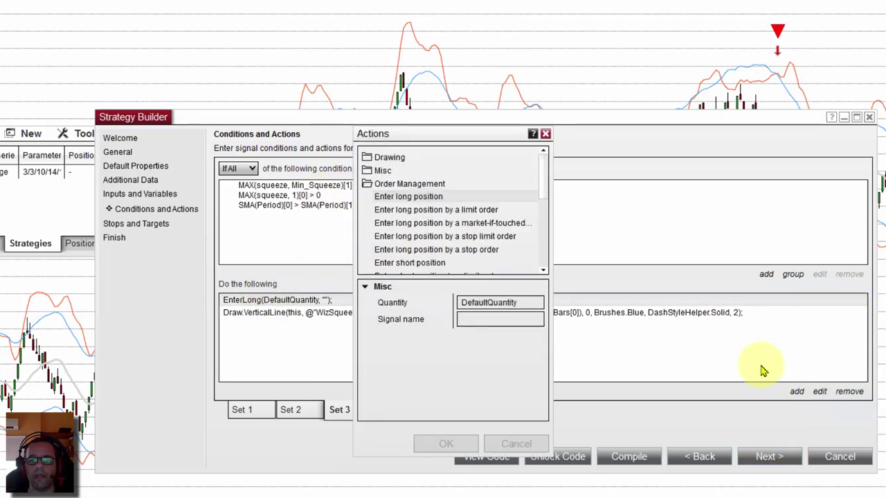
left_click(409, 264)
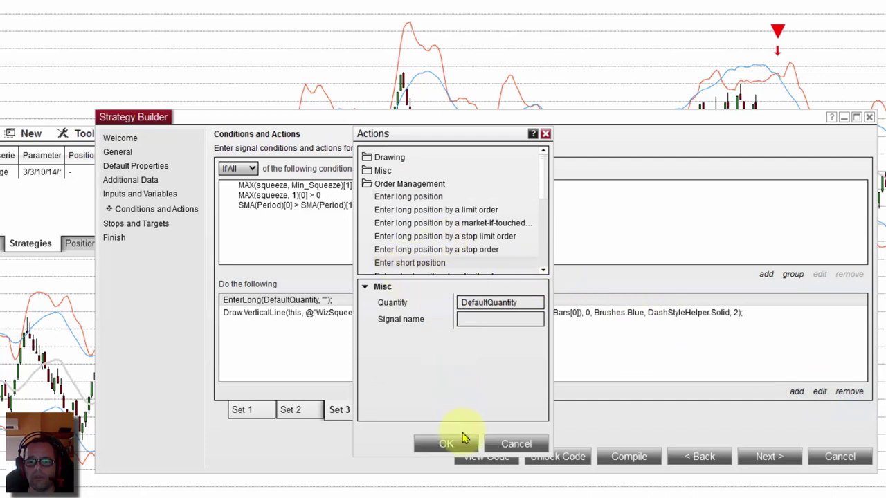
left_click(446, 443)
Step: Set the color of Set 3's vertical line action to red
left_click(264, 316)
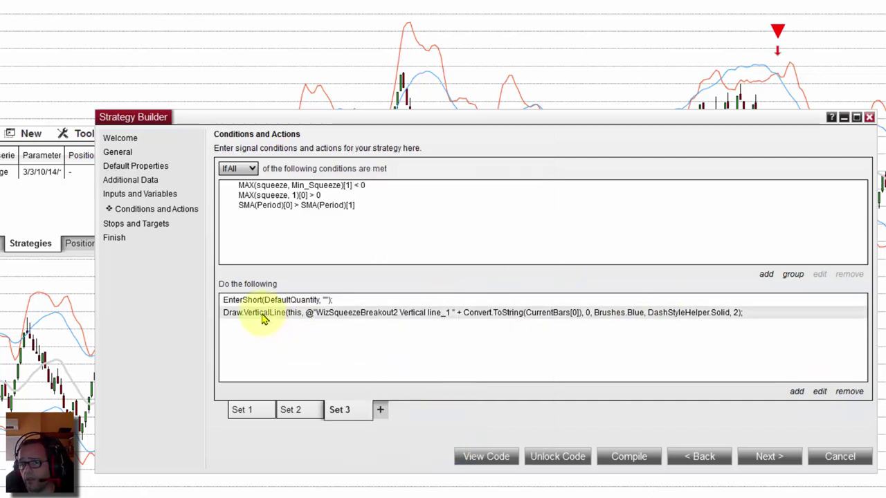
left_click(820, 391)
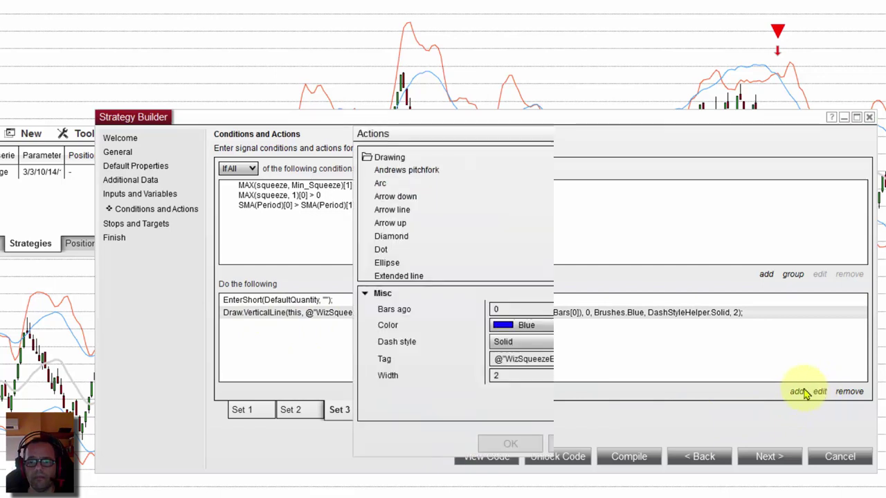
left_click(496, 319)
type("red")
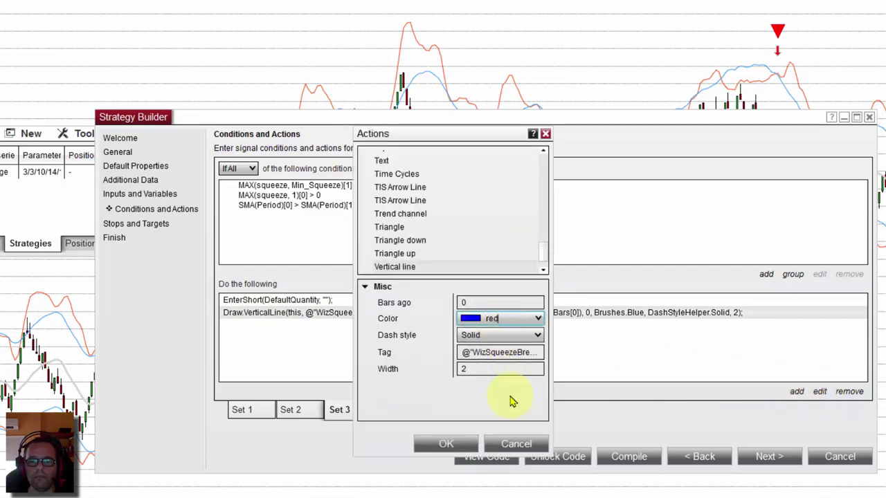
left_click(457, 444)
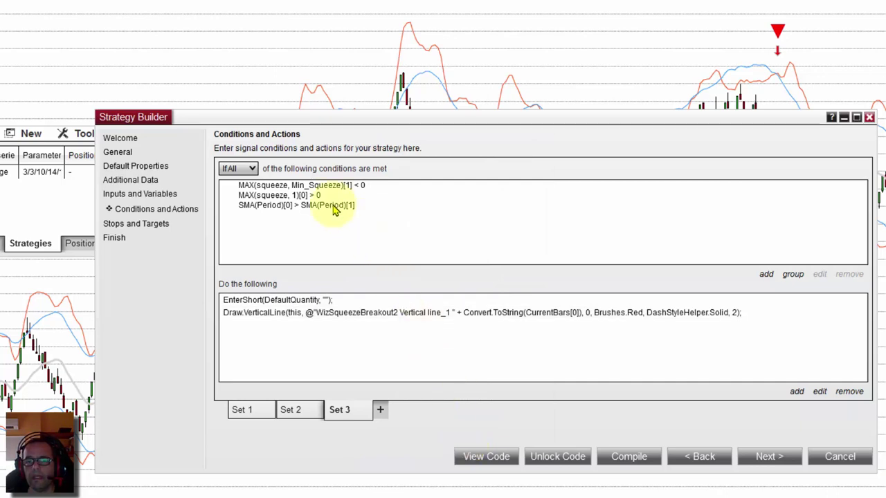
left_click(297, 185)
left_click(298, 196)
left_click(294, 207)
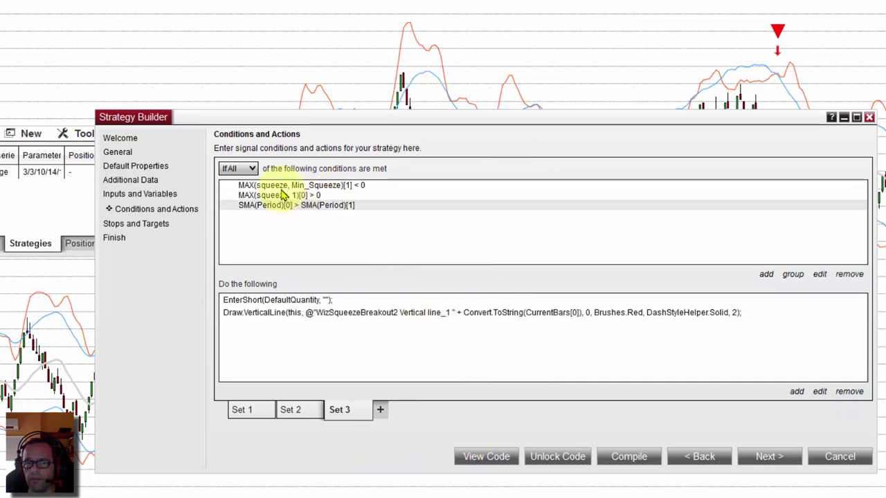
left_click(278, 197)
left_click(277, 189)
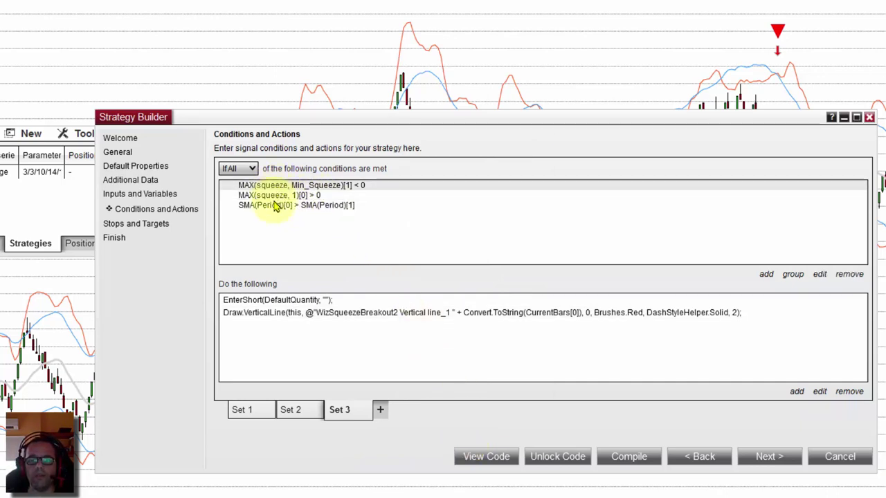
Step: Change the comparison in Set 3's SMA condition to Less, and review the conditions and actions of all three sets
left_click(277, 206)
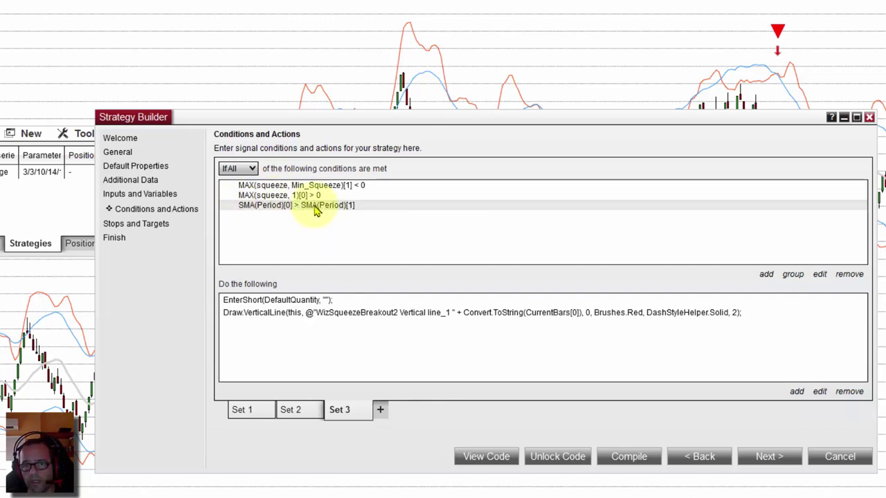
left_click(820, 276)
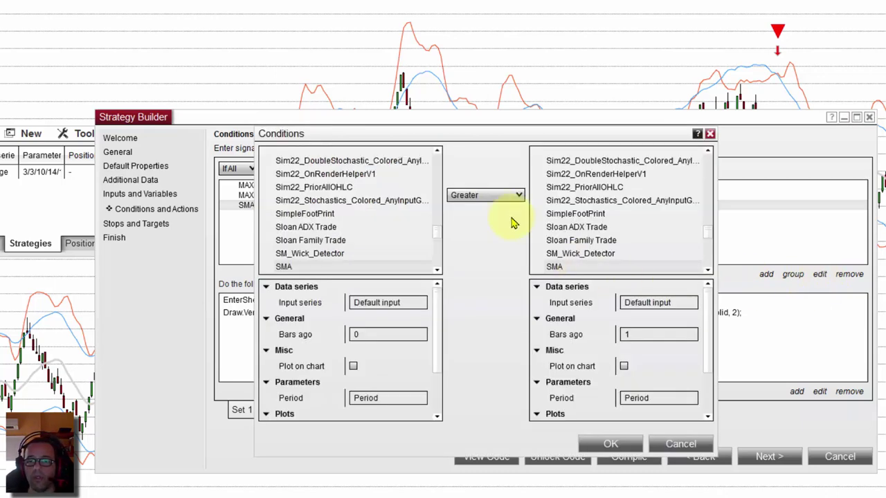
left_click(459, 197)
left_click(460, 279)
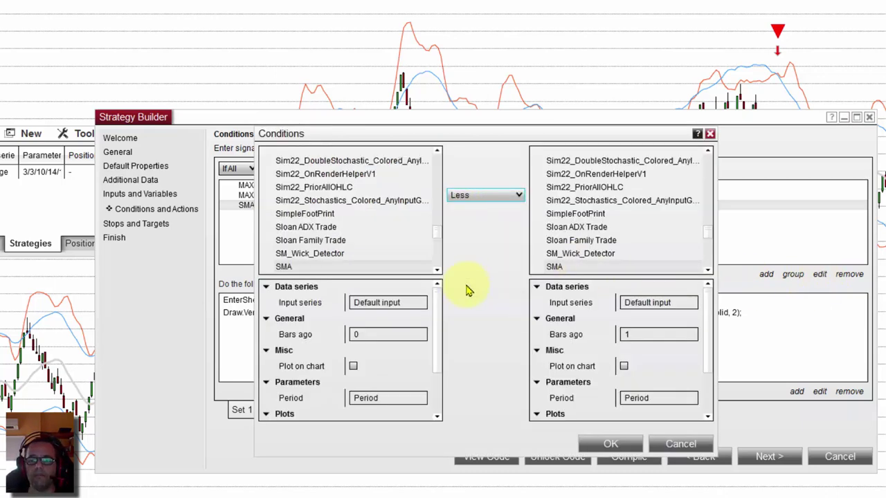
left_click(613, 443)
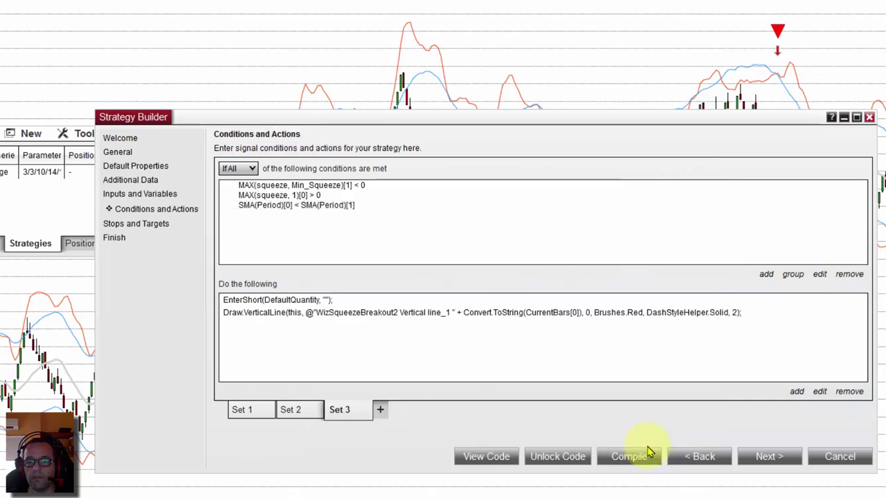
left_click(241, 411)
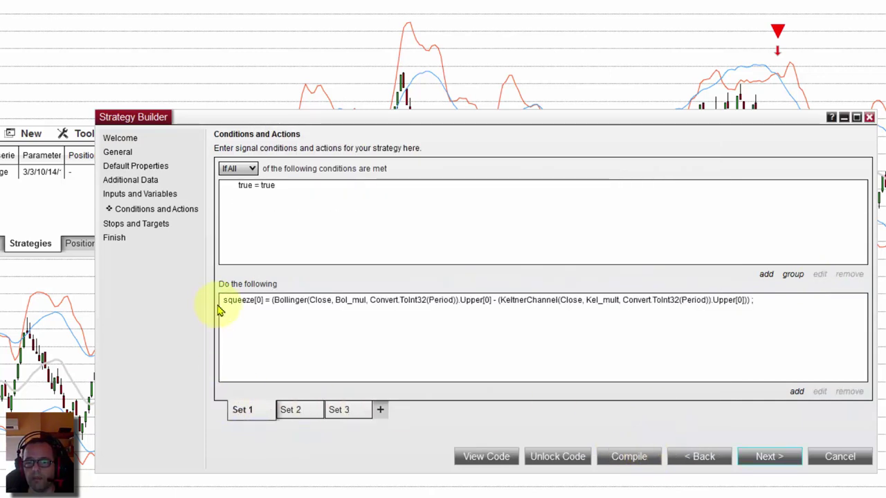
left_click(293, 412)
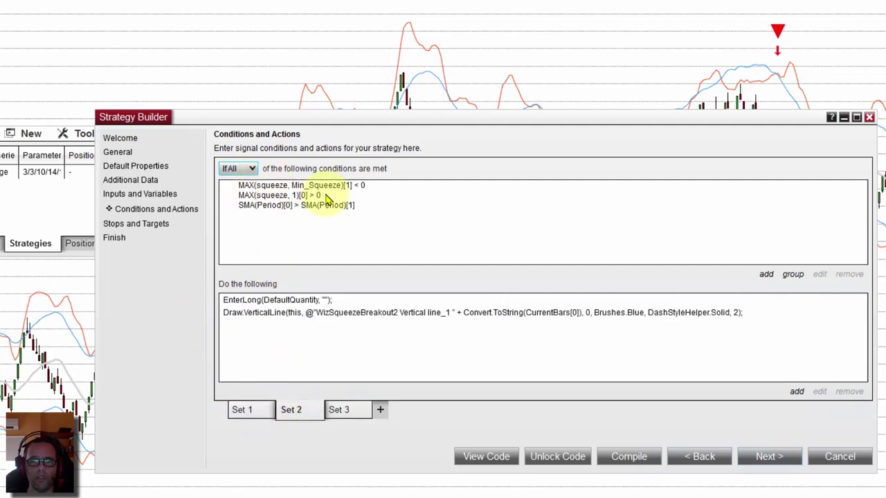
left_click(339, 411)
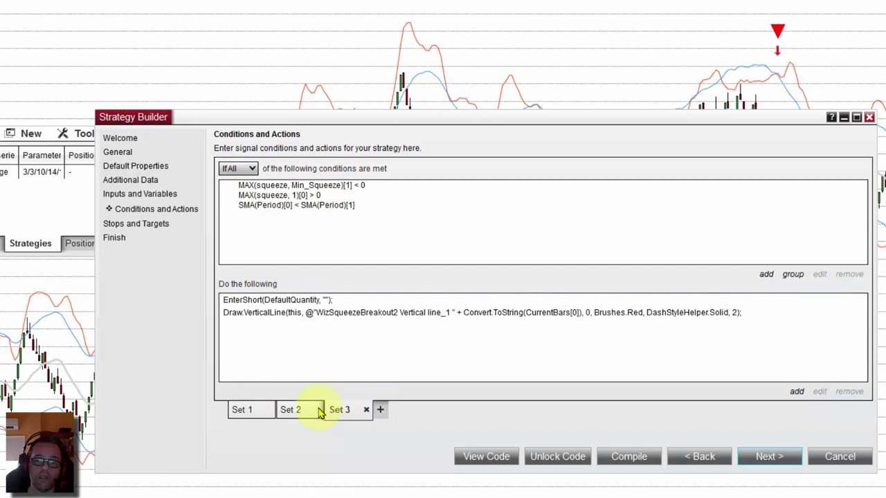
left_click(294, 410)
left_click(339, 409)
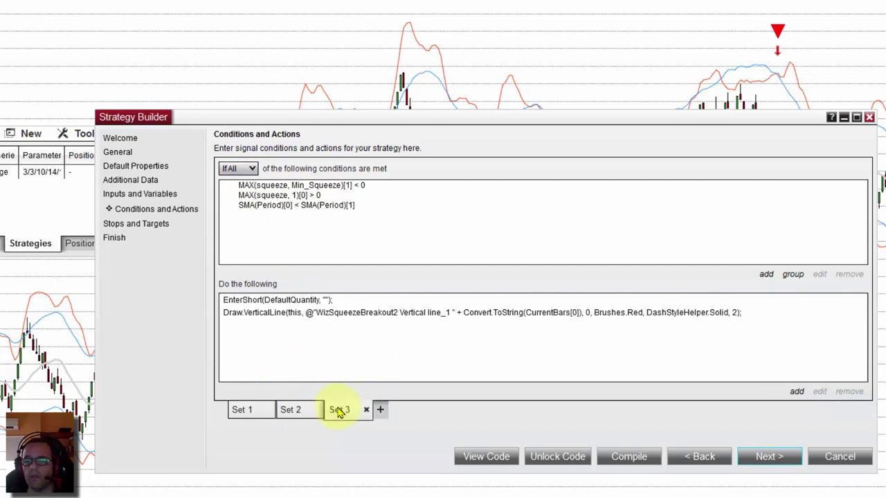
Step: Add a profit target to the strategy in Ticks mode, with the Target user input as its value
left_click(765, 458)
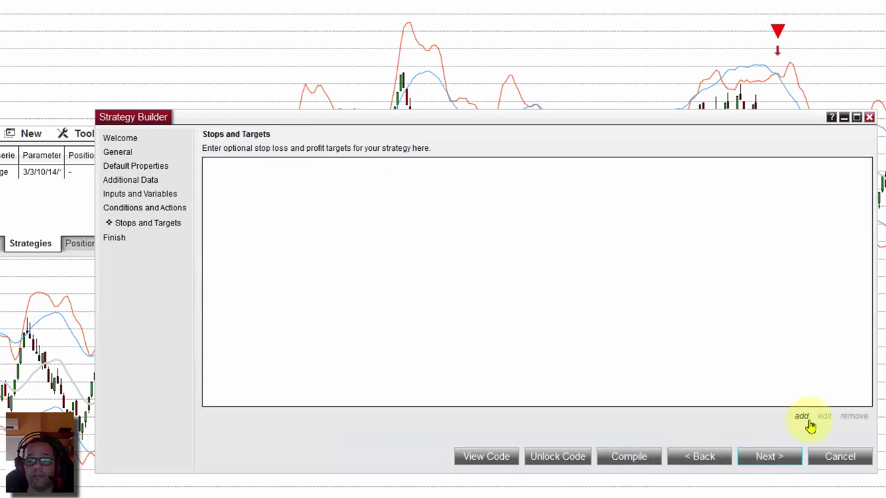
left_click(800, 417)
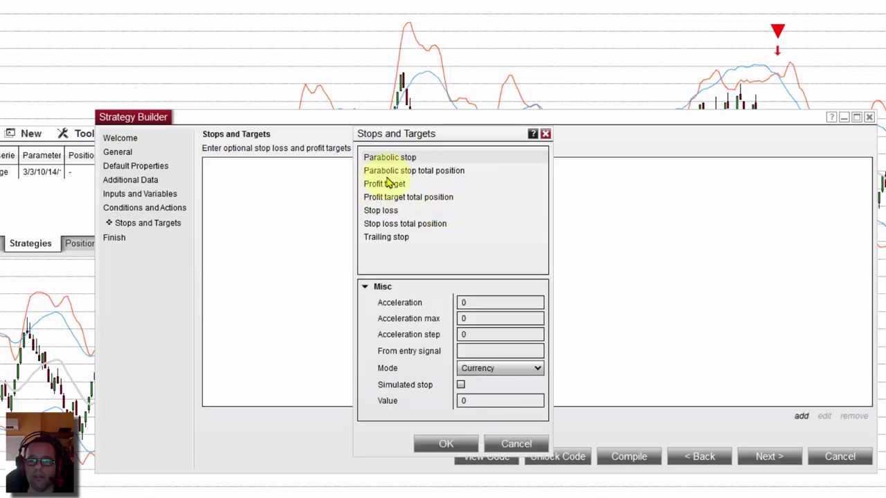
left_click(381, 185)
left_click(523, 321)
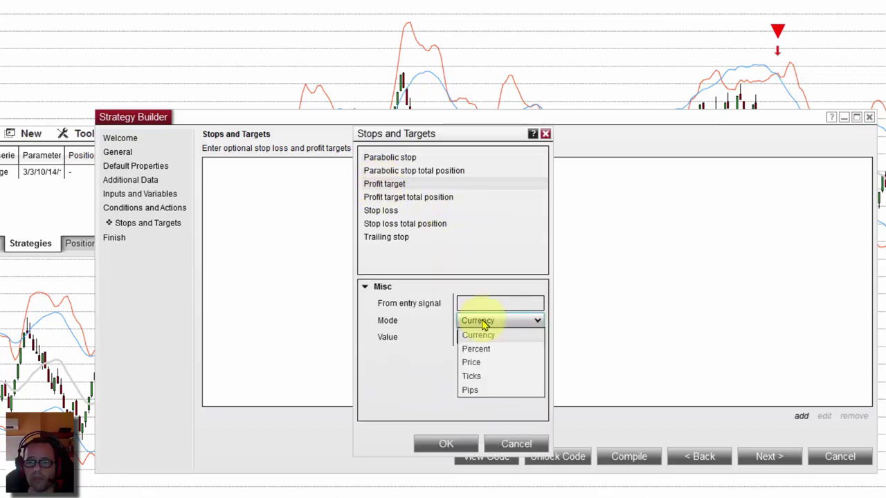
left_click(493, 376)
left_click(480, 339)
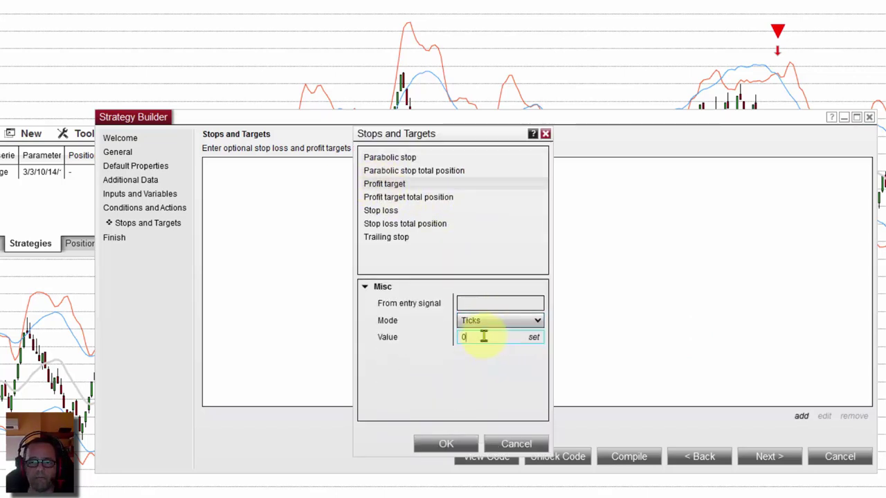
left_click(533, 338)
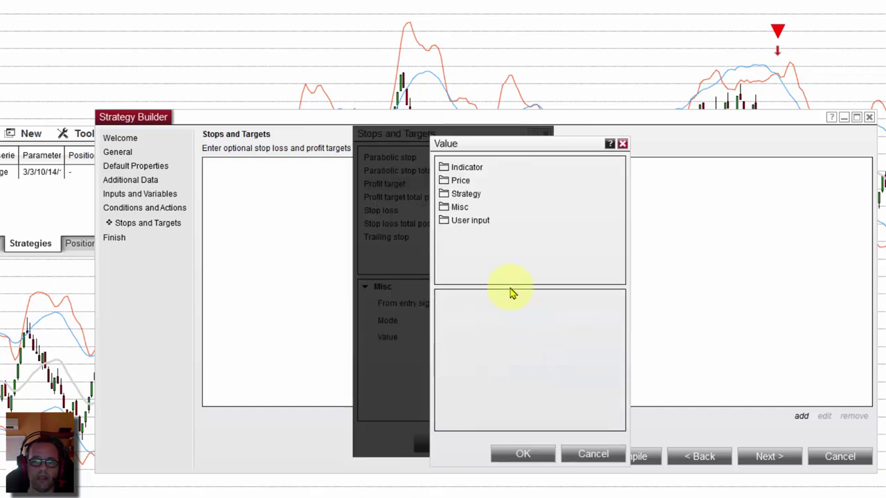
left_click(467, 223)
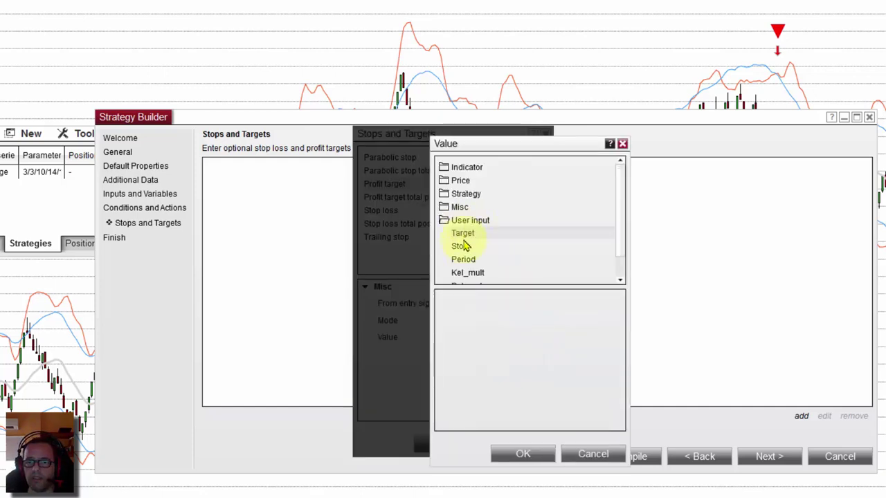
left_click(463, 233)
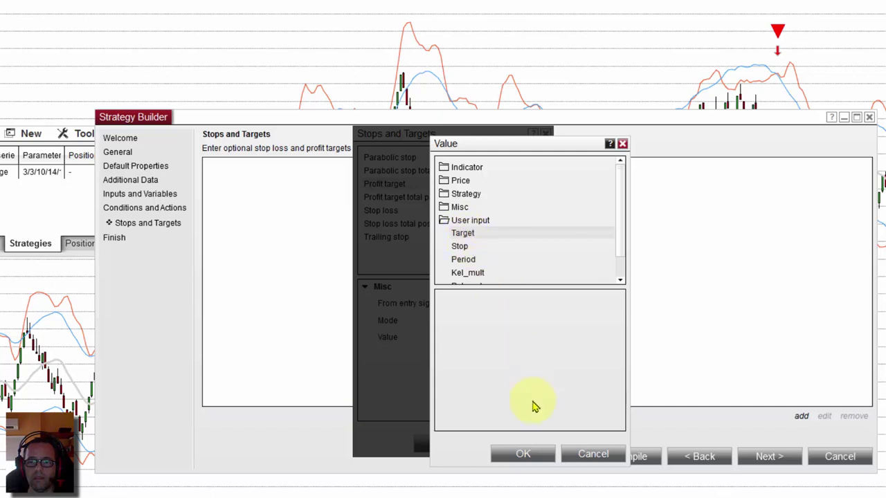
left_click(522, 454)
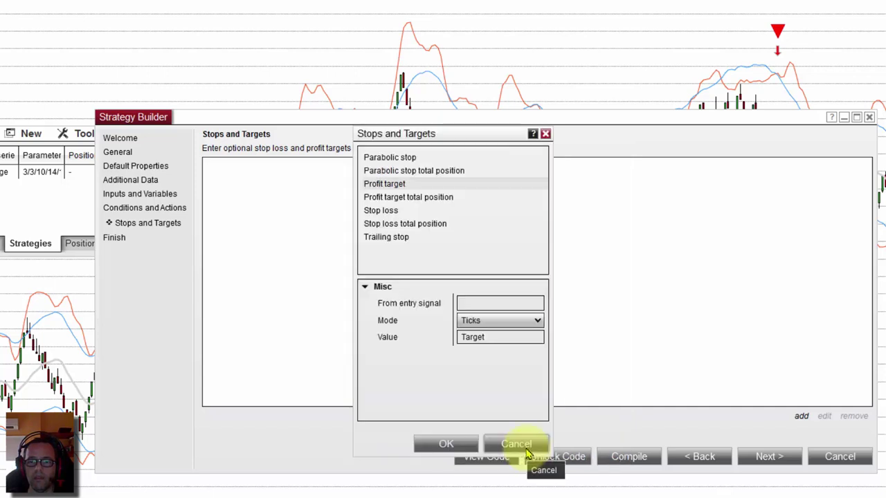
left_click(450, 445)
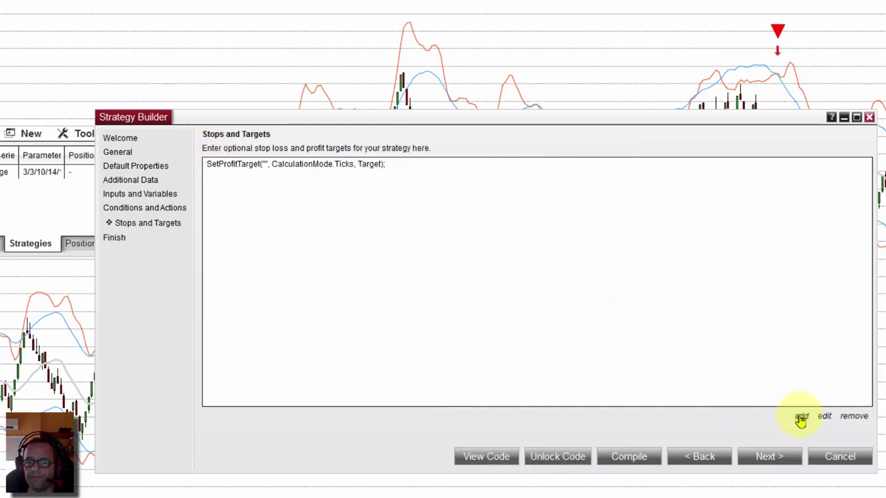
Step: Add a stop loss in Ticks mode with the Stop user input as its value, and finish the strategy setup
left_click(801, 417)
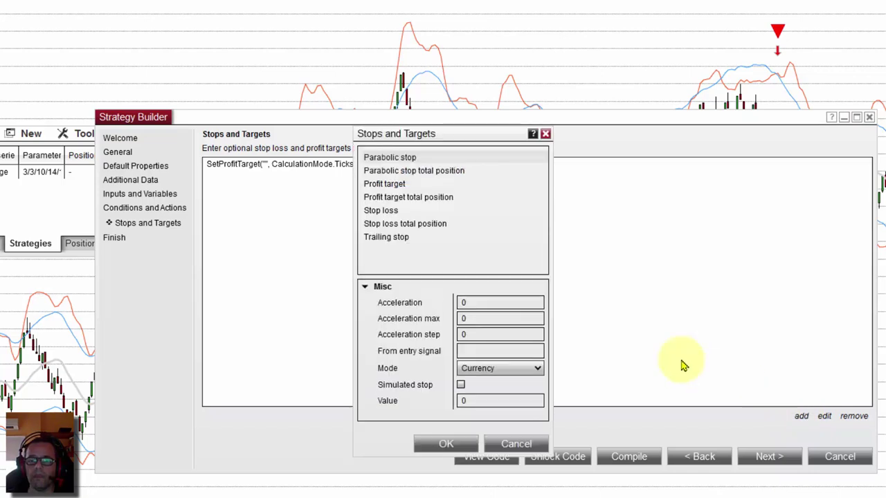
left_click(375, 214)
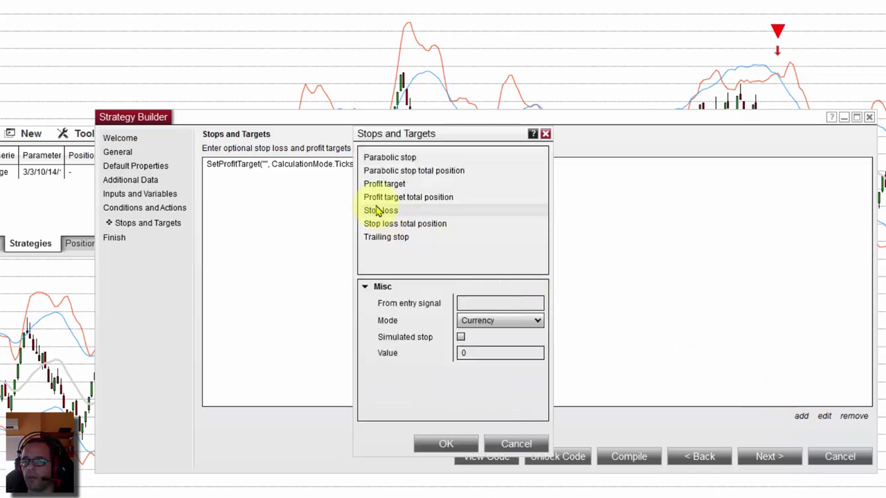
left_click(382, 240)
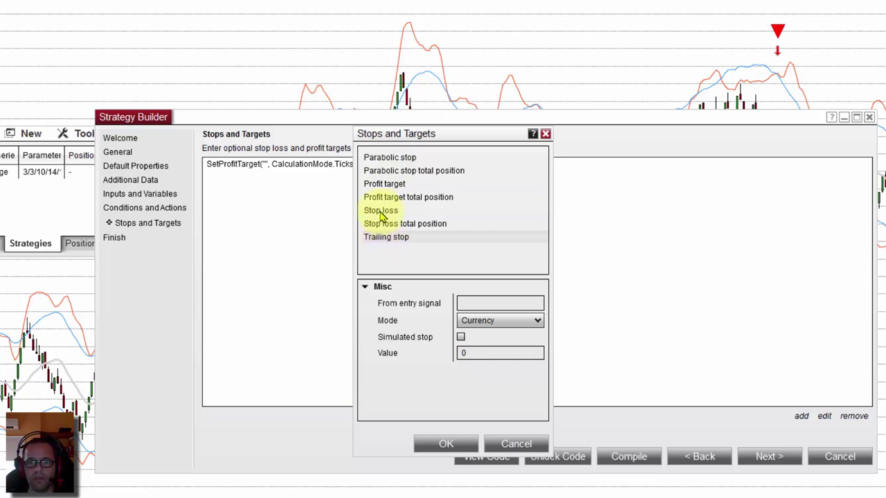
left_click(379, 212)
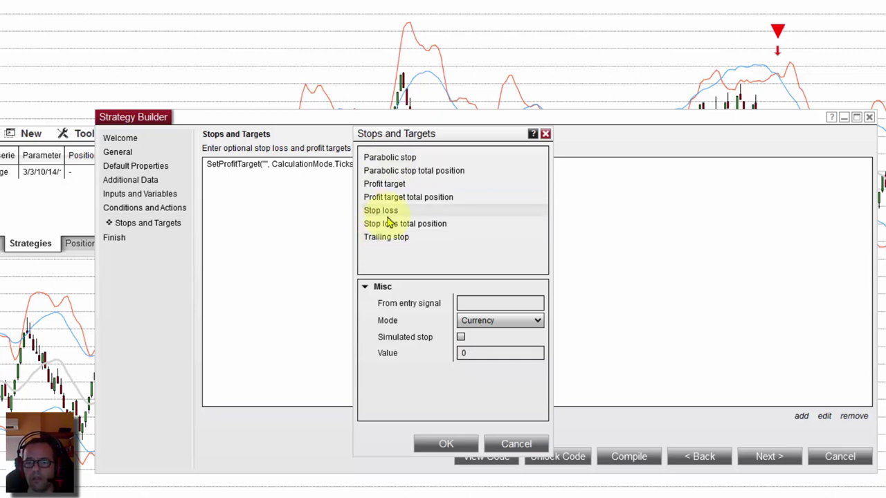
left_click(492, 320)
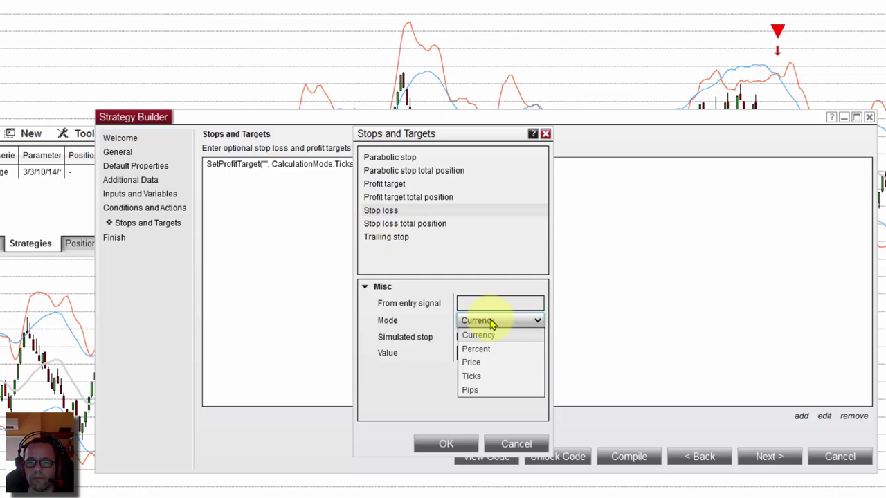
left_click(472, 376)
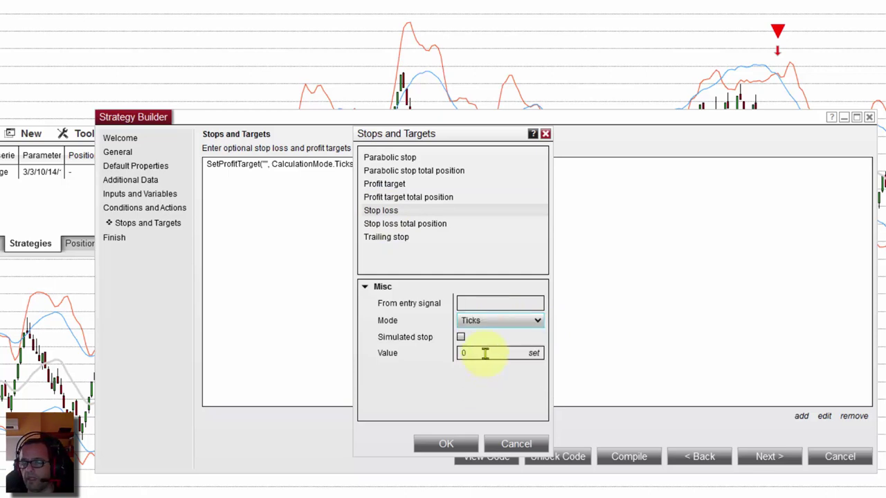
left_click(535, 354)
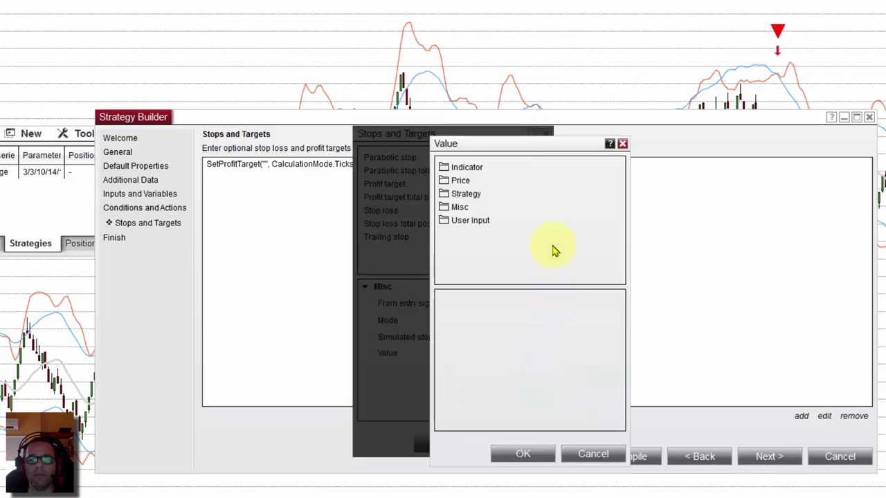
double_click(475, 220)
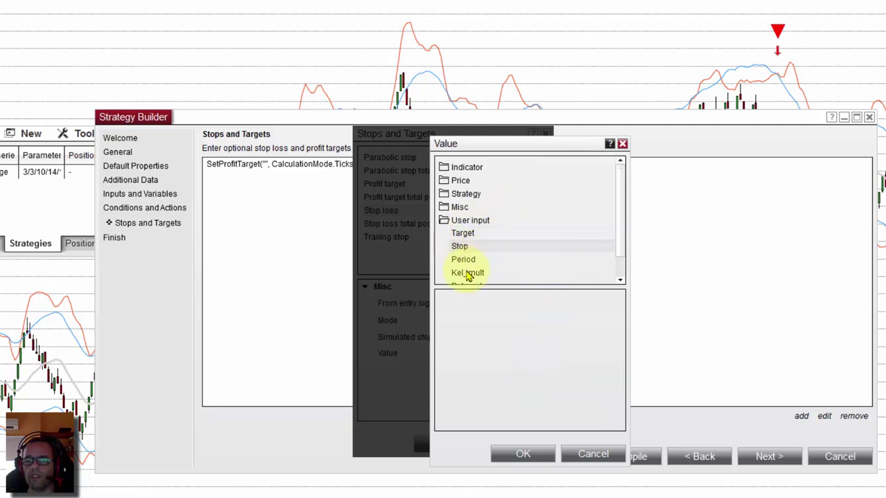
left_click(522, 452)
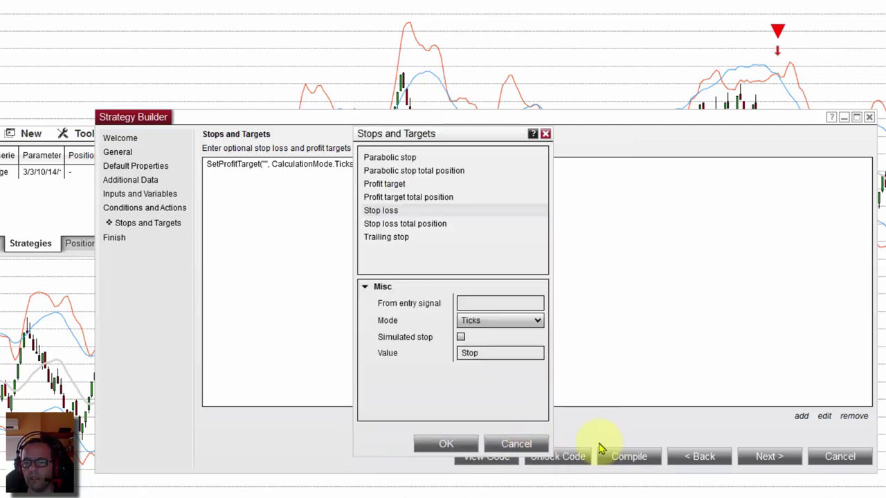
left_click(447, 444)
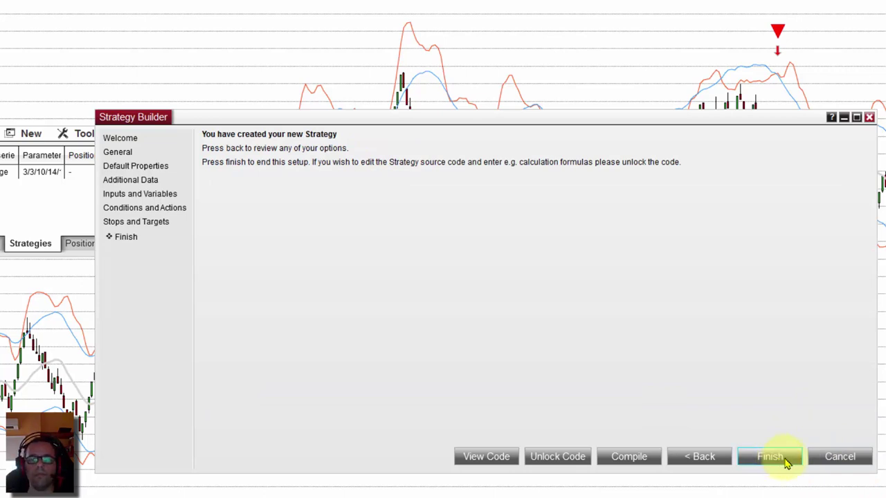
left_click(787, 464)
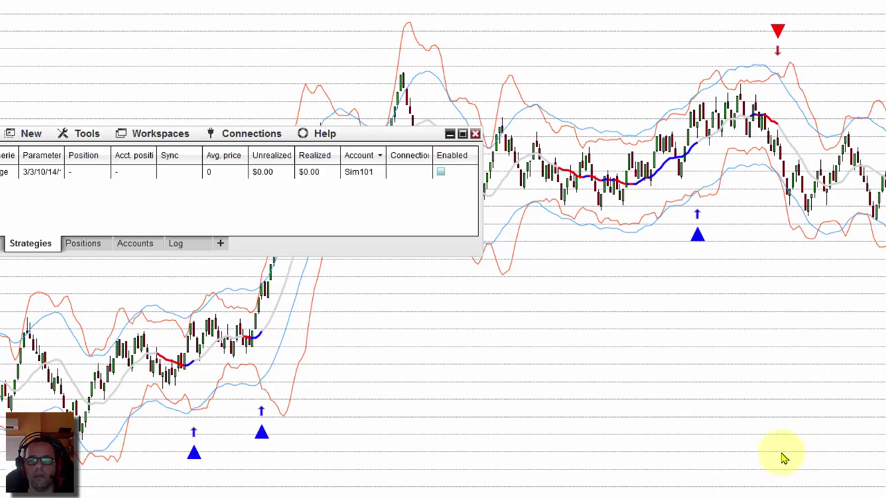
Step: Add the WizSqueezeBreakout2 strategy to the configured strategies of the YM 12-19 chart
key("alt+Tab")
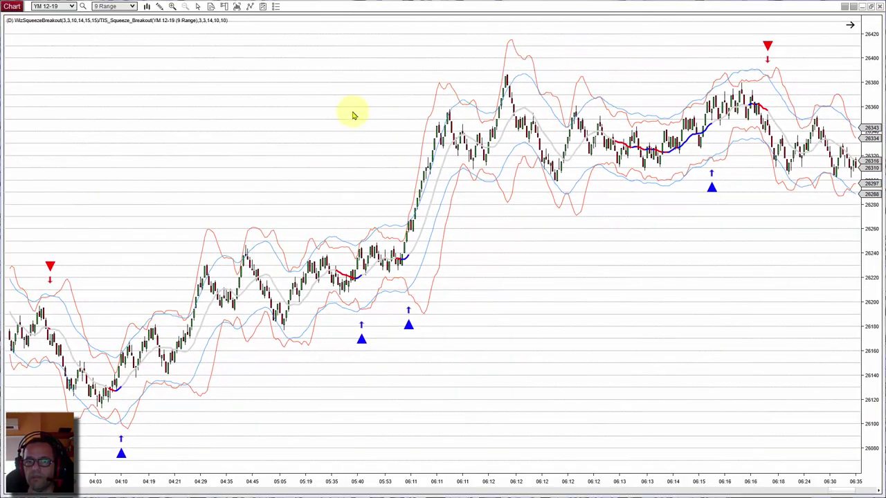
right_click(316, 89)
left_click(364, 155)
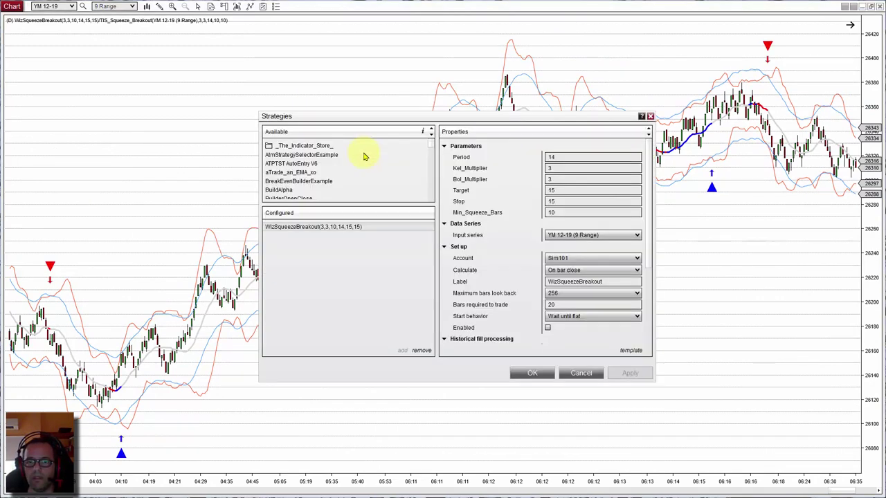
left_click_drag(429, 142, 425, 198)
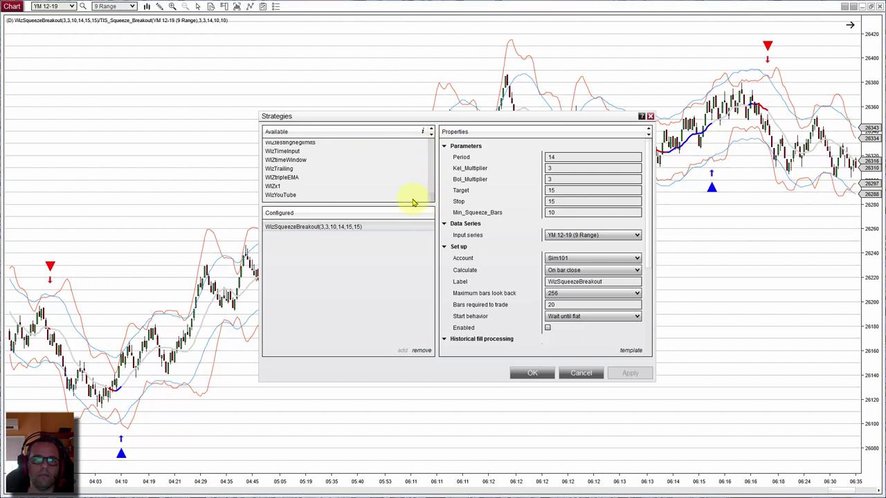
scroll(328, 162, "up", 1)
scroll(329, 173, "up", 2)
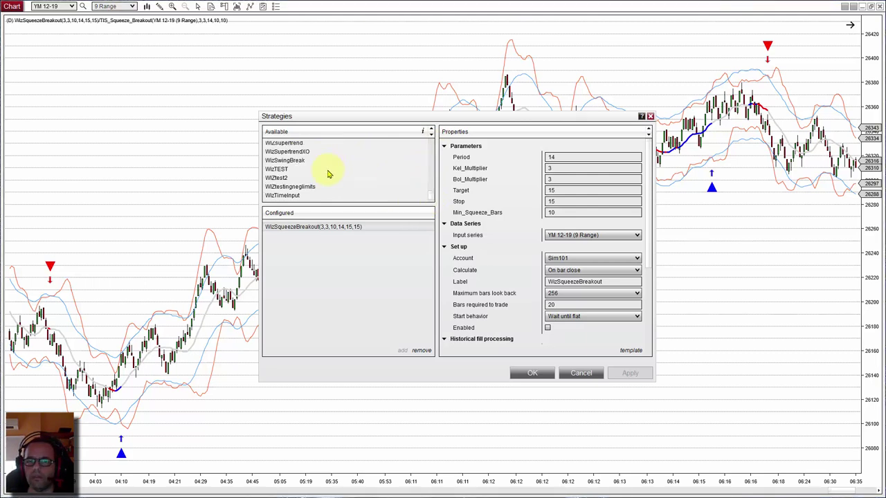
left_click(310, 159)
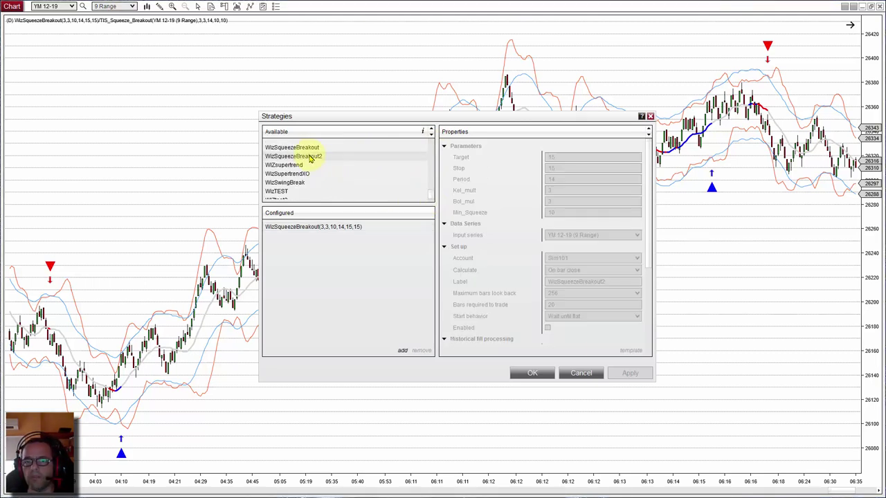
double_click(309, 158)
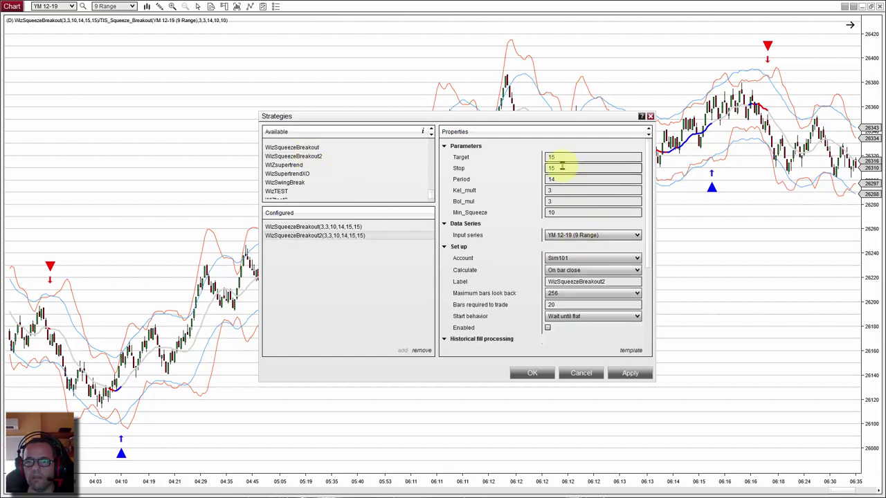
Step: Enable WizSqueezeBreakout2 with its existing parameters, apply it to the chart and close the strategies dialog
left_click(612, 157)
left_click(562, 179)
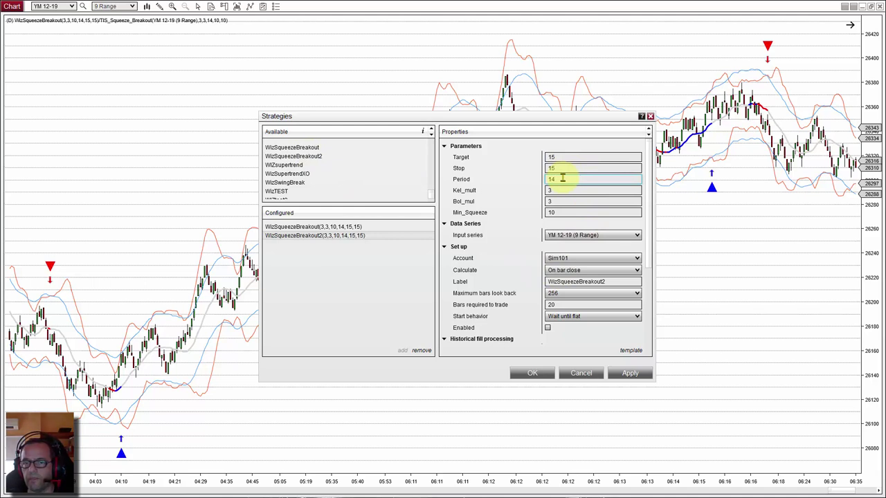
left_click(547, 328)
left_click(630, 374)
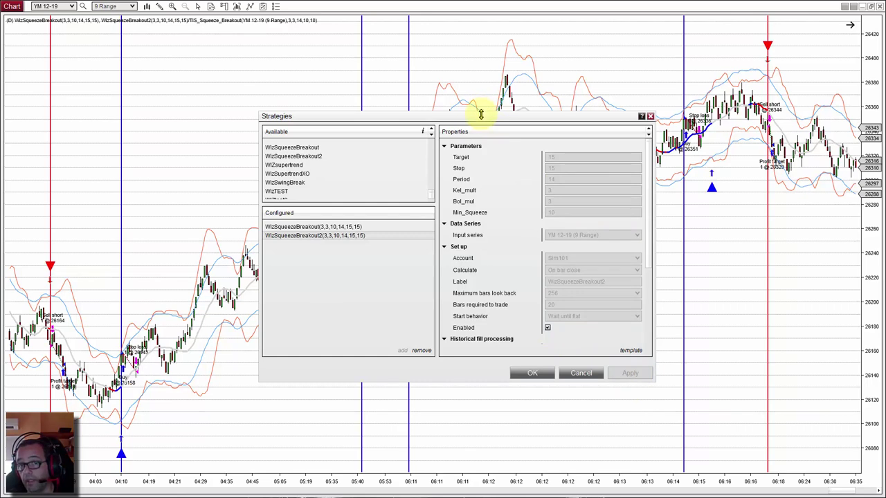
key("Return")
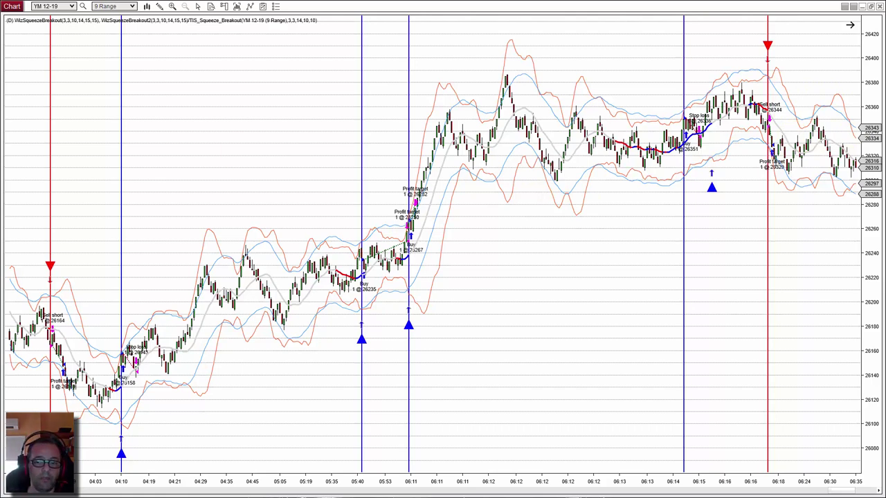
Step: Open a new Strategy Analyzer window from the NinjaTrader Control Center
key("alt+Tab")
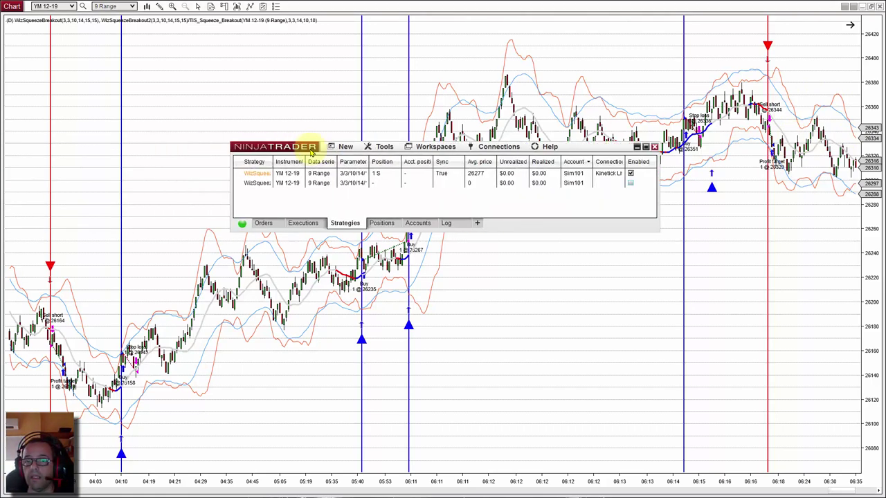
left_click_drag(299, 146, 325, 147)
left_click(372, 148)
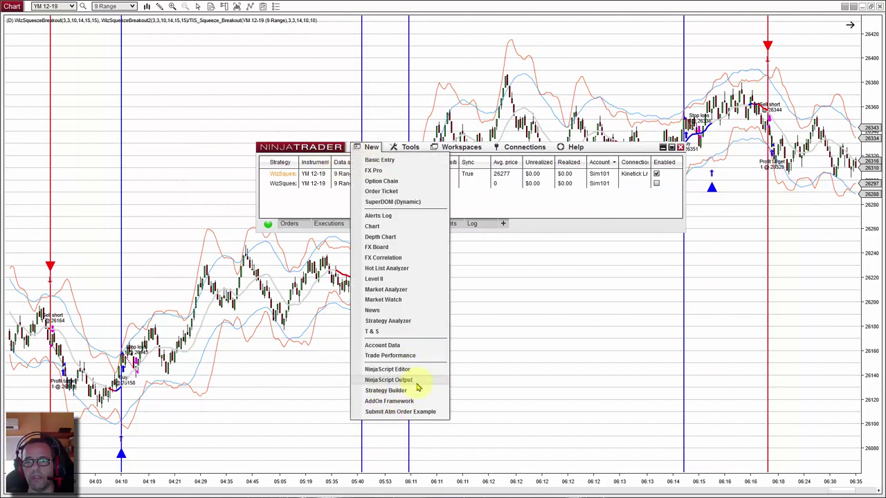
left_click(392, 322)
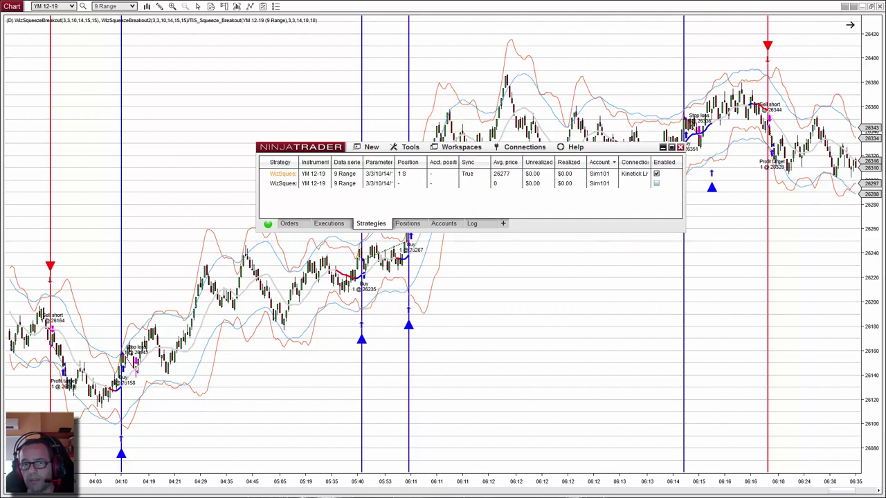
left_click_drag(412, 90, 393, 90)
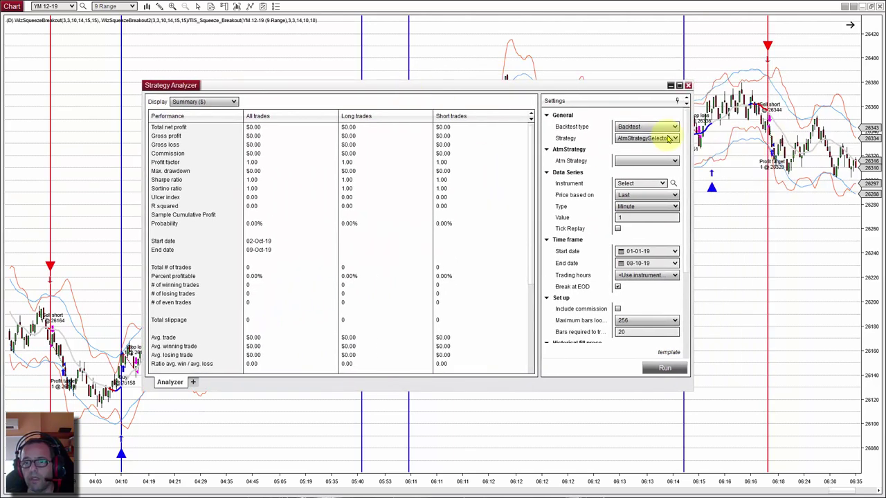
Step: Set the analyzer's backtest type to Optimization and choose WizSqueezeBreakout2 as the strategy
left_click(641, 129)
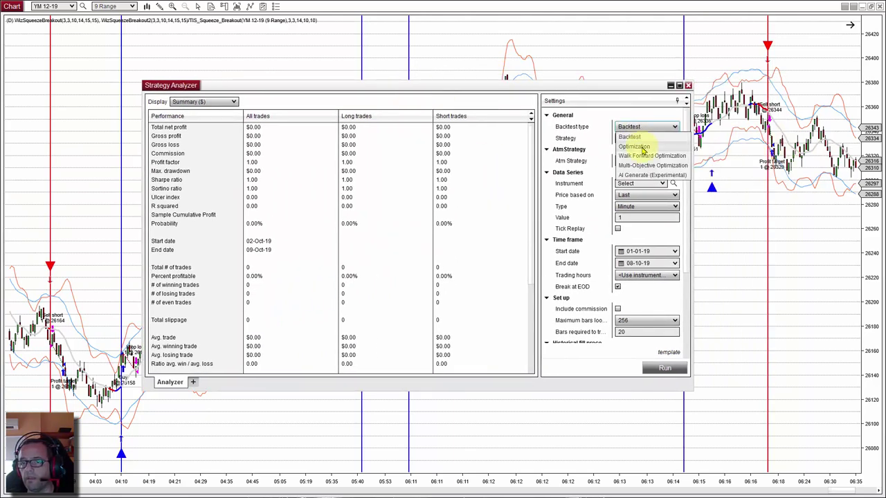
left_click(642, 147)
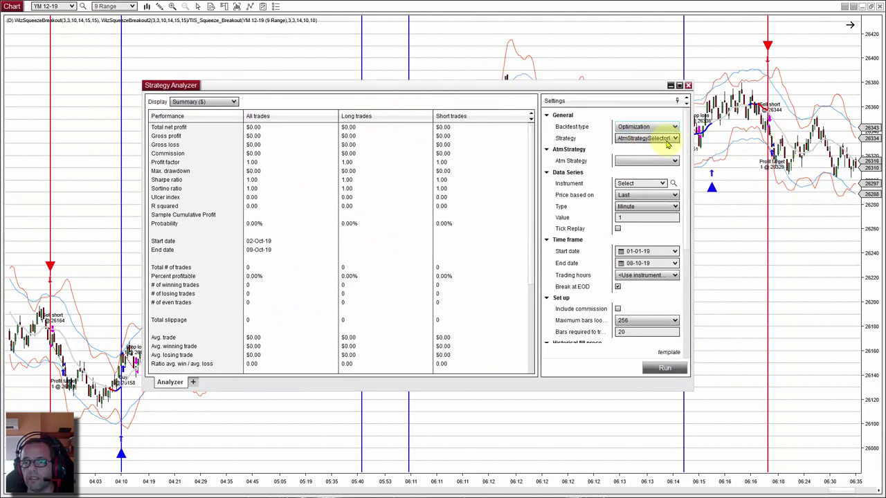
left_click(673, 139)
scroll(672, 326, "down", 10)
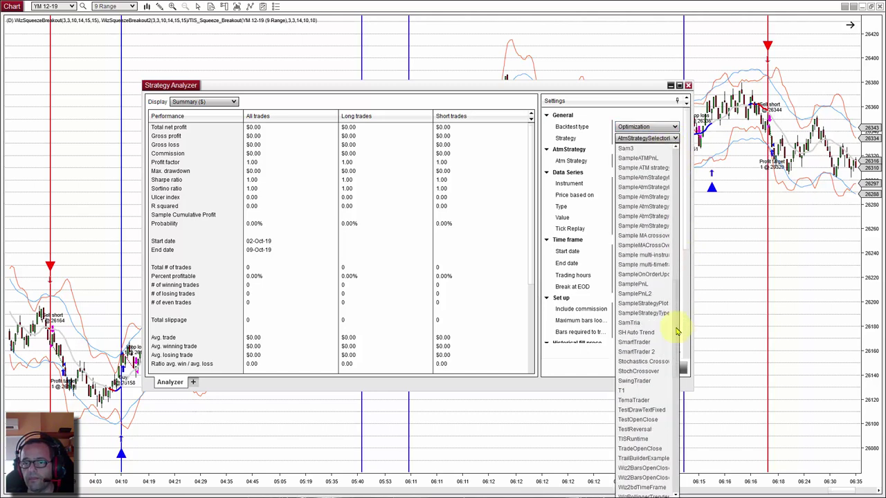
scroll(675, 405, "down", 3)
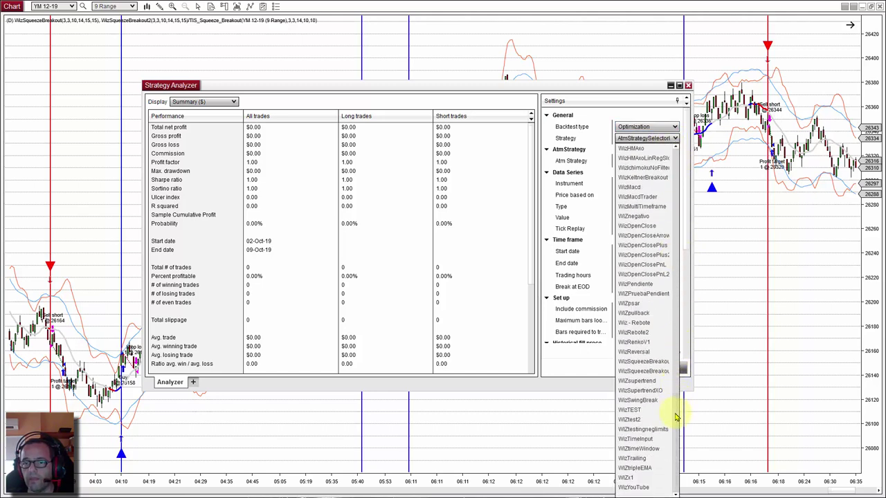
left_click(654, 372)
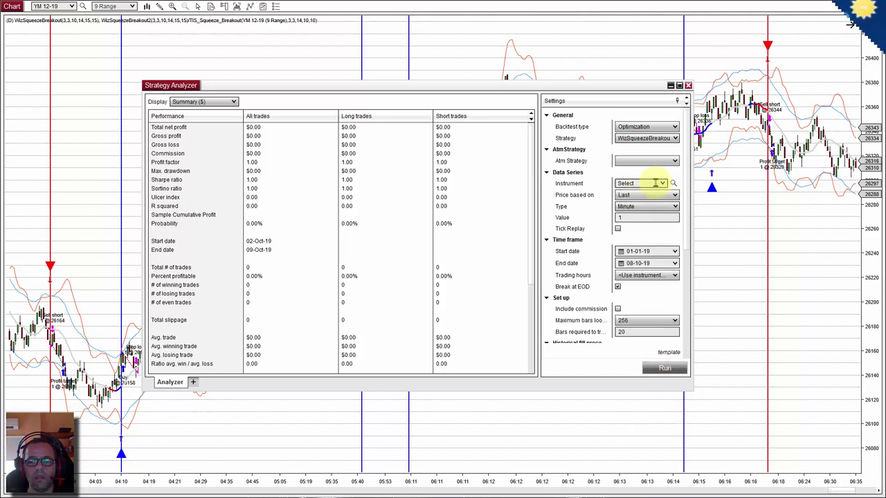